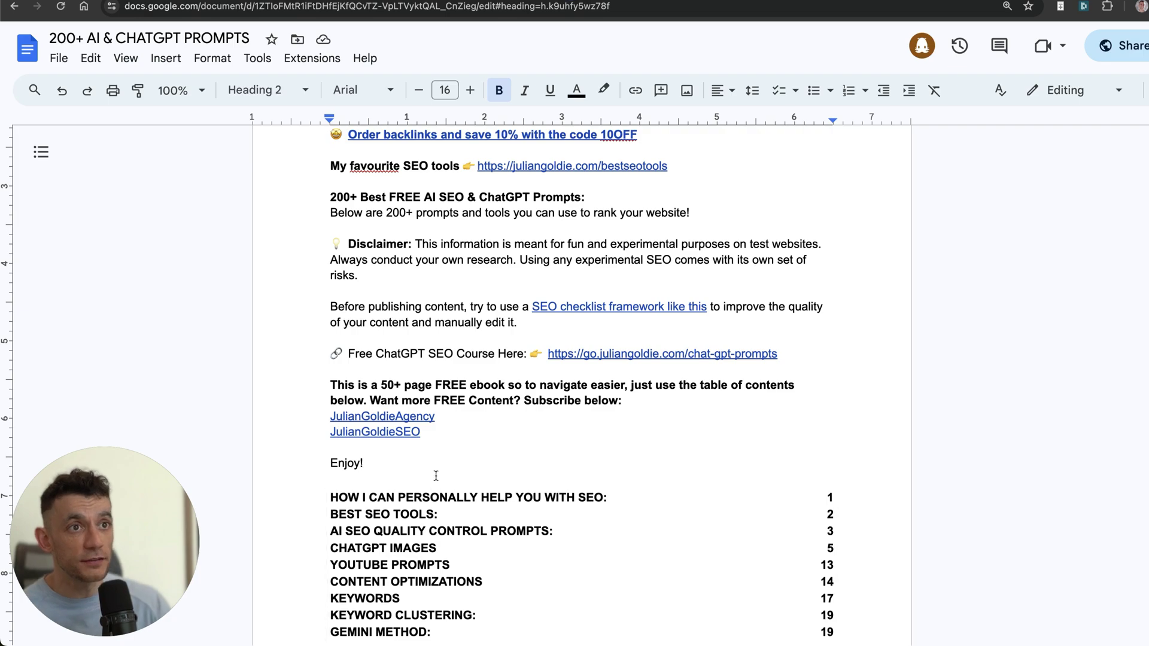
# - Scroll the prompts doc and select its opening lines through the My favourite SEO tools line
pyautogui.scroll(5, 404, 555)
pyautogui.keyDown('shift'); pyautogui.click(704, 334); pyautogui.keyUp('shift')
pyautogui.keyDown('shift'); pyautogui.click(811, 427); pyautogui.keyUp('shift')
pyautogui.scroll(-20, 691, 381)
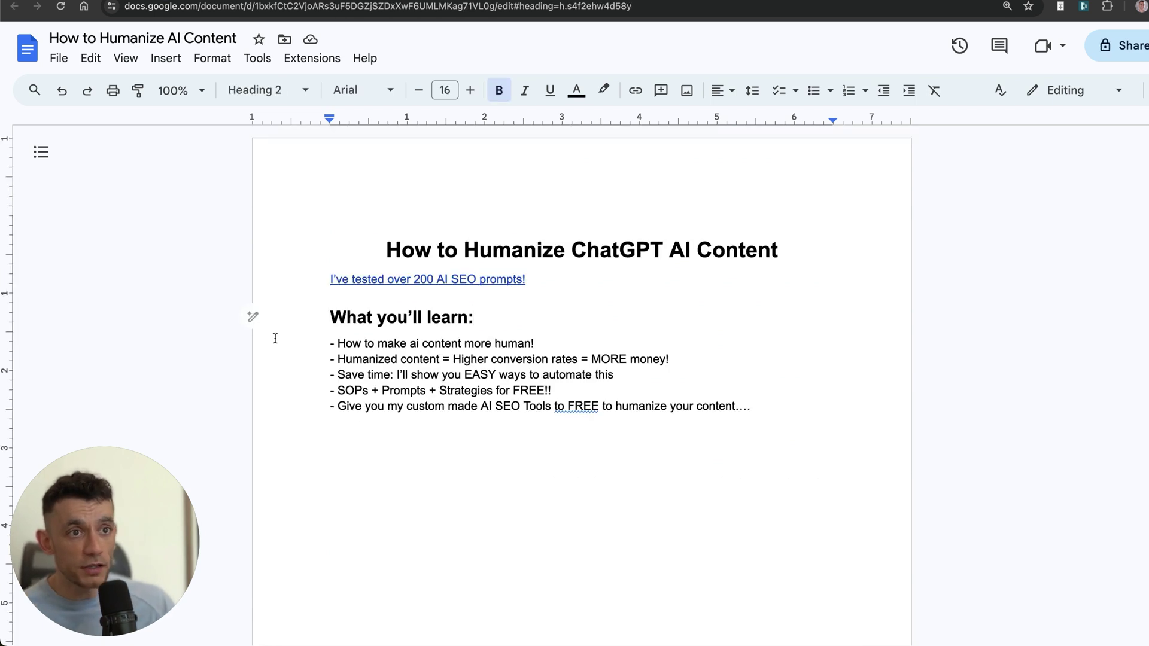
# - Select the What you'll learn bullets in the How to Humanize AI Content doc
pyautogui.moveTo(296, 344); pyautogui.dragTo(796, 405)
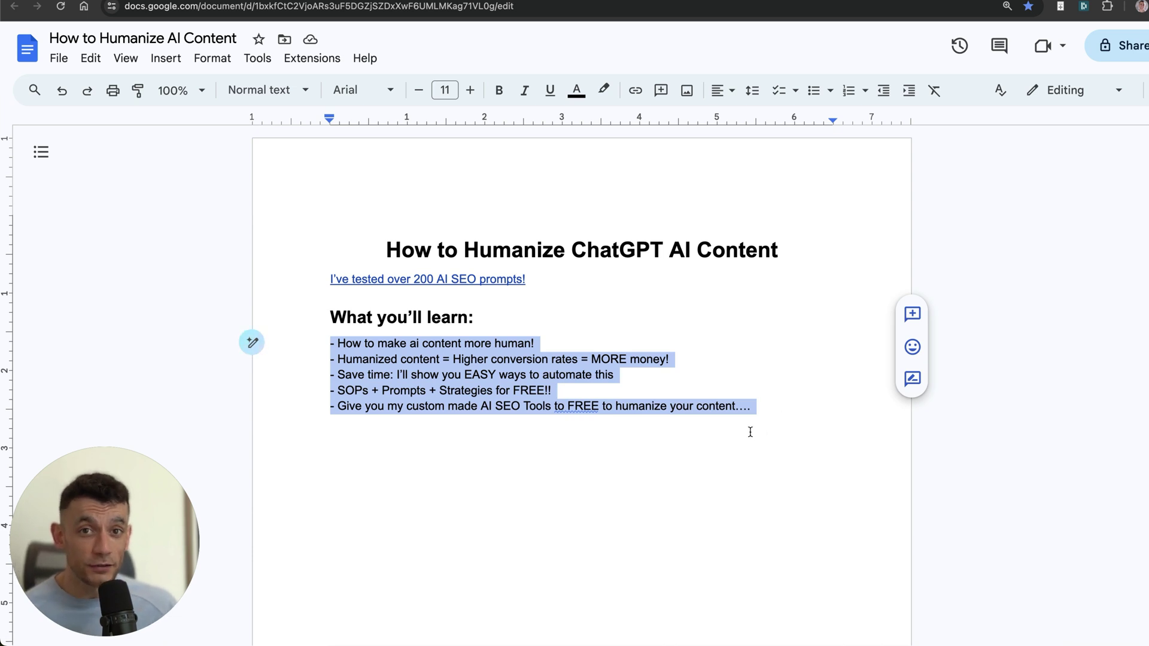
pyautogui.click(729, 389)
pyautogui.moveTo(275, 299); pyautogui.dragTo(788, 428)
pyautogui.click(788, 428)
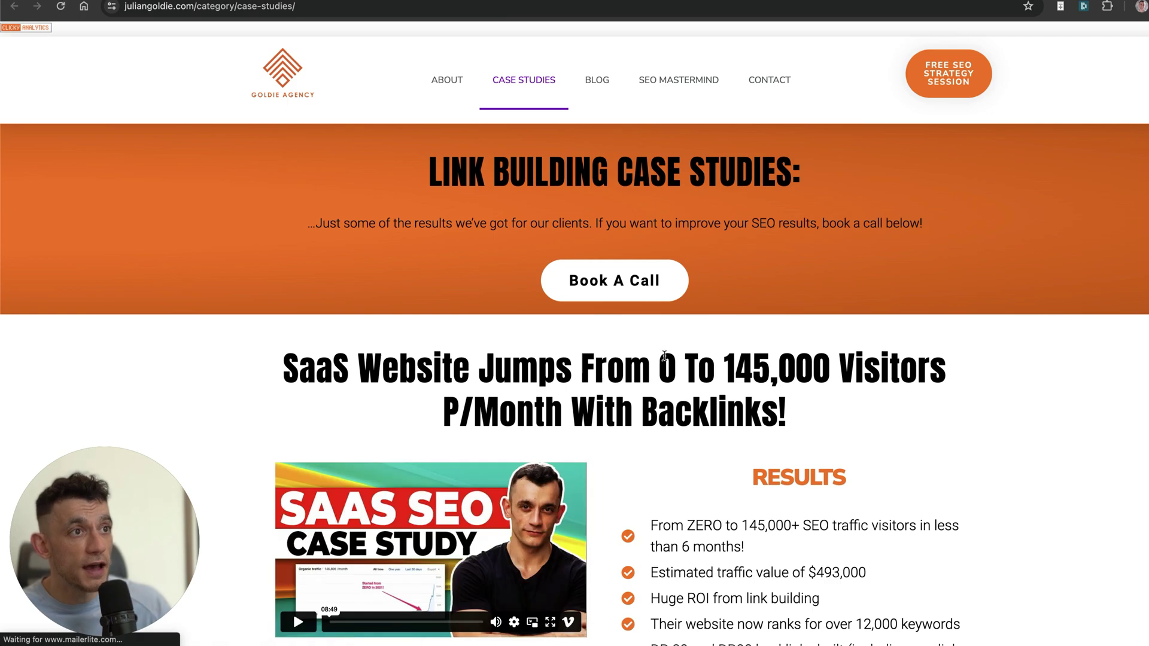
# - Scroll down through the video testimonials on the Goldie Agency case studies page
pyautogui.scroll(-10, 718, 406)
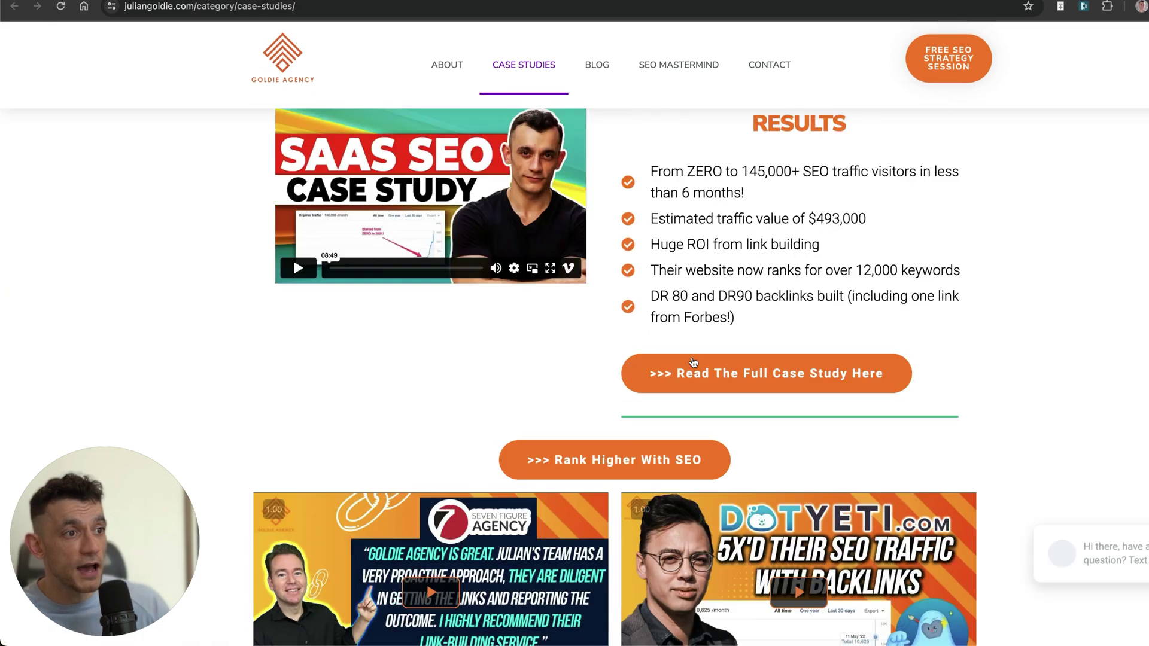
pyautogui.scroll(-15, 719, 406)
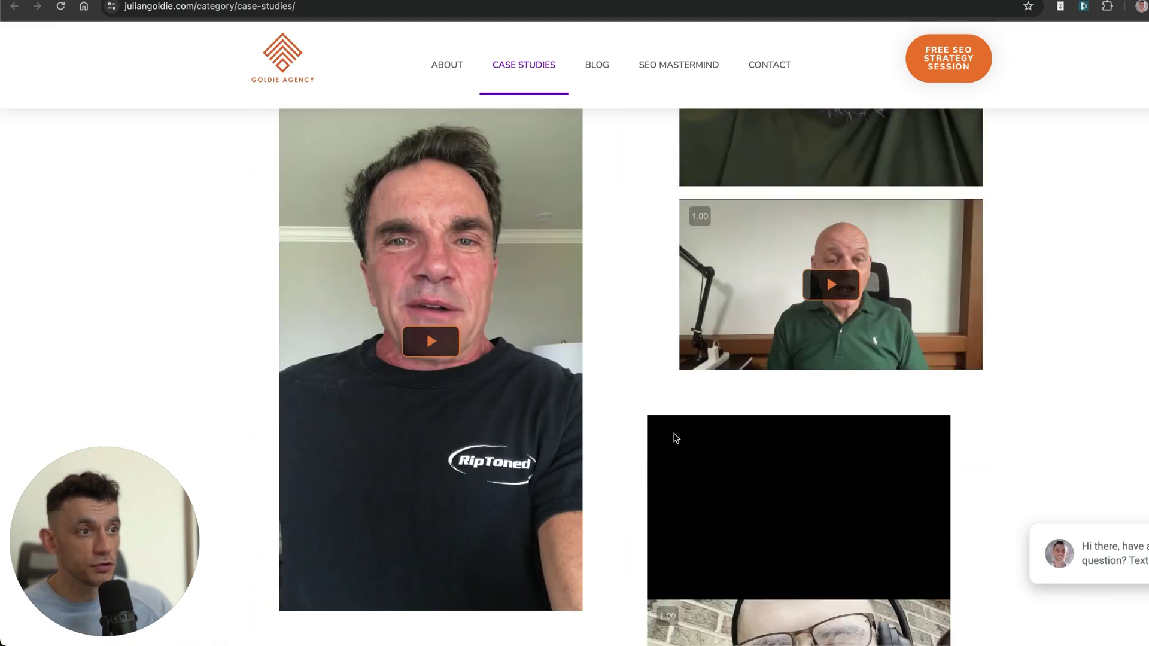
pyautogui.scroll(-15, 677, 449)
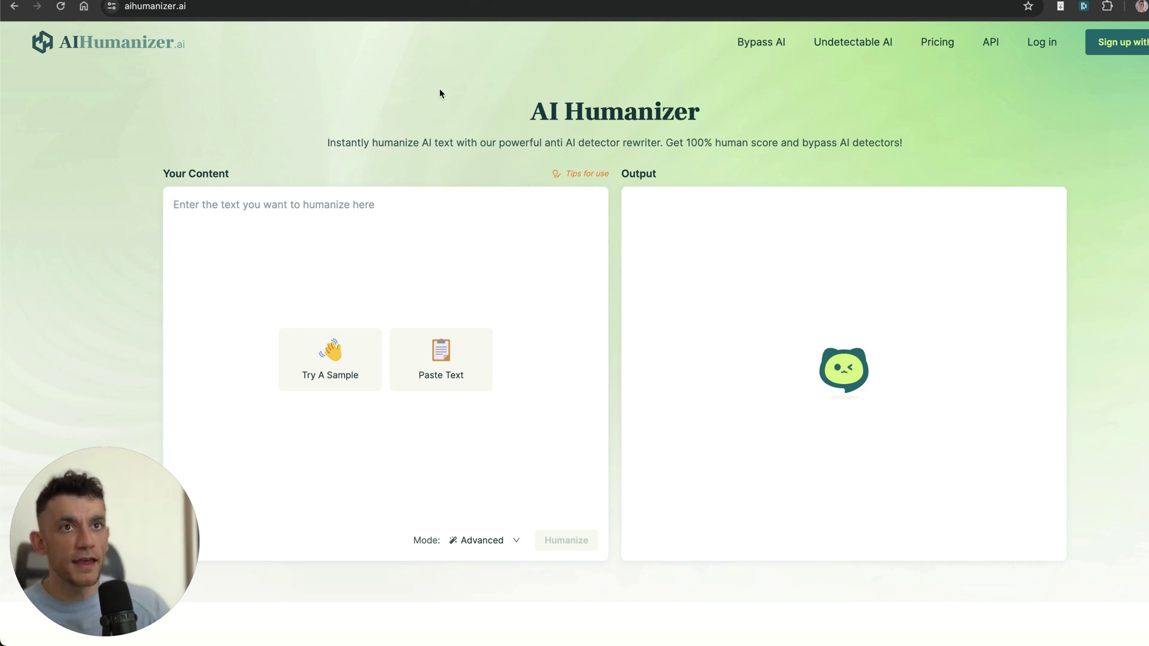
# - Load the sample AI paragraph into AI Humanizer and zoom the page to 125%
pyautogui.moveTo(431, 88); pyautogui.dragTo(860, 113)
pyautogui.click(547, 197)
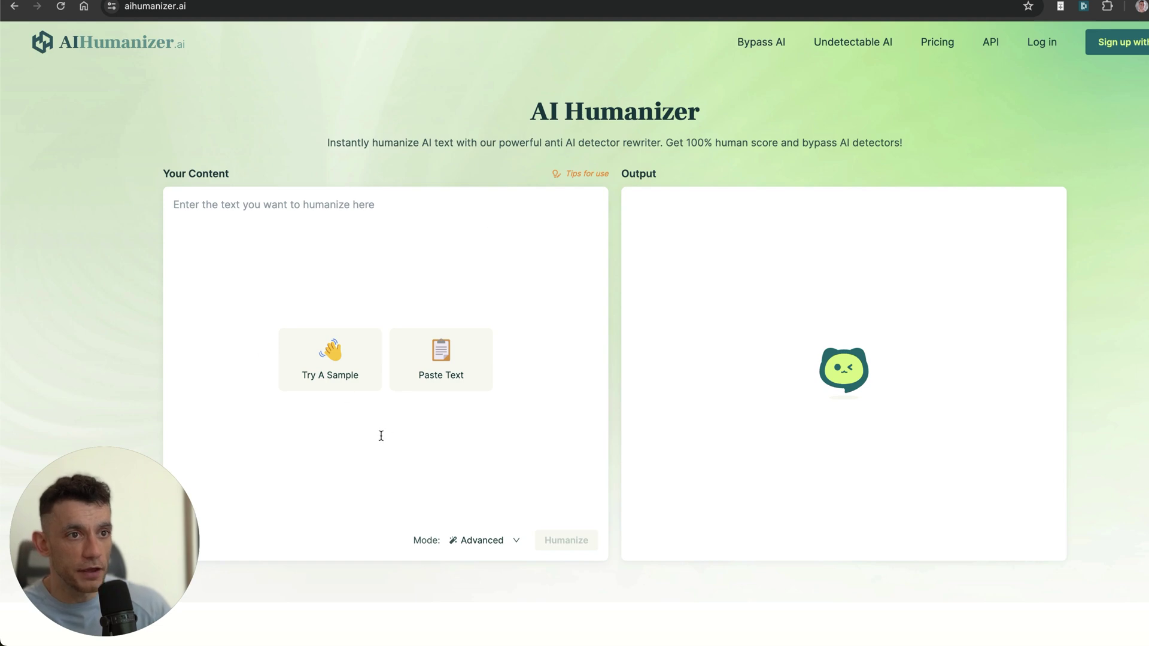
pyautogui.click(321, 347)
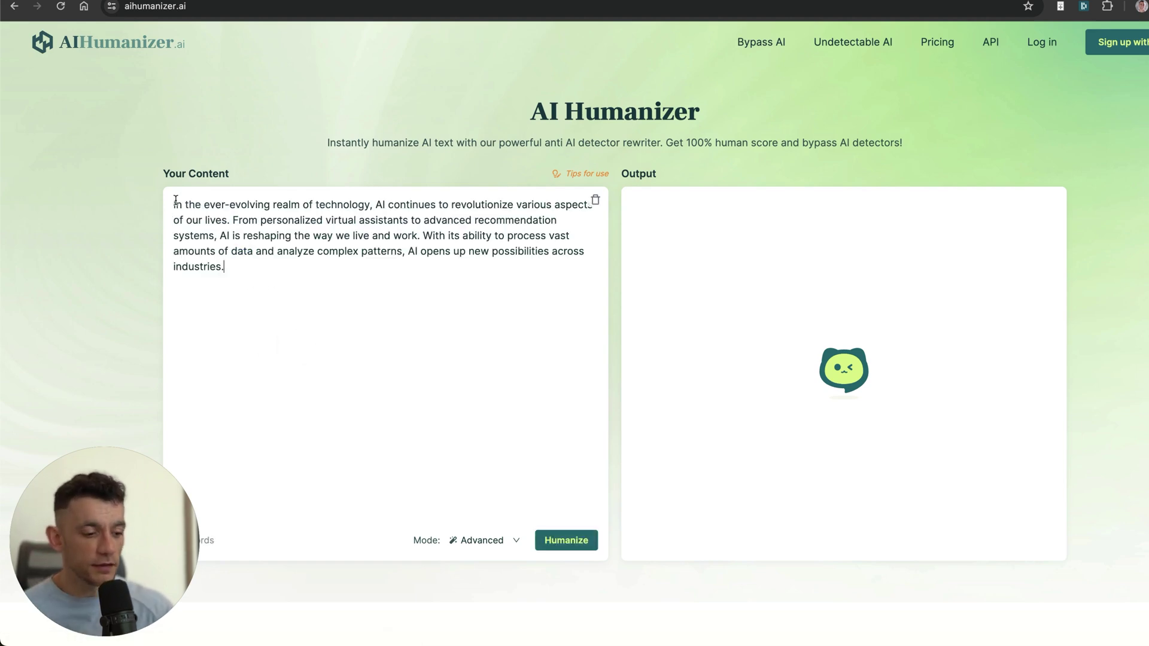
pyautogui.press('super+equal')
pyautogui.press('super+equal')
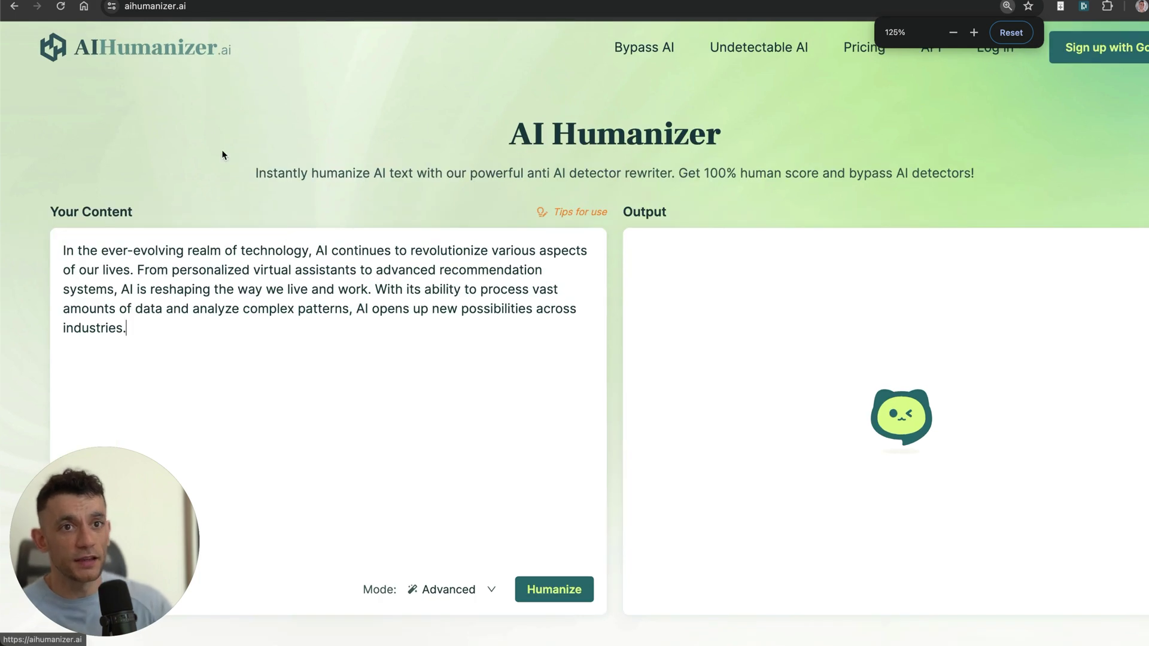
# - Keep the mode on Advanced and start humanizing the sample paragraph
pyautogui.click(250, 273)
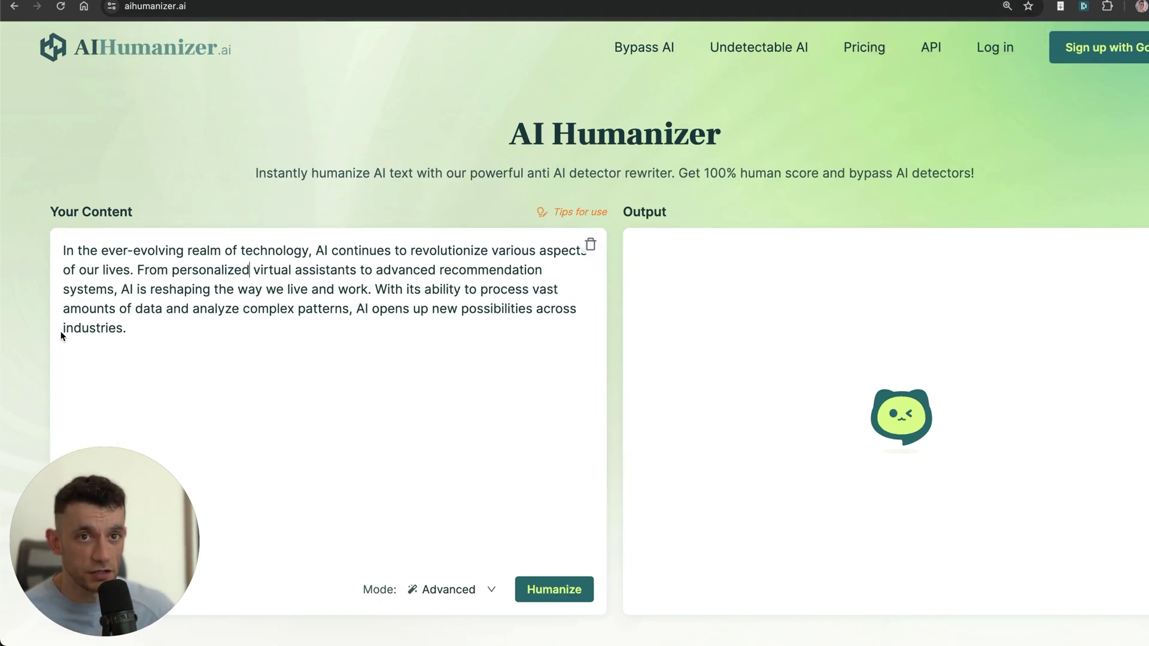
pyautogui.click(280, 252)
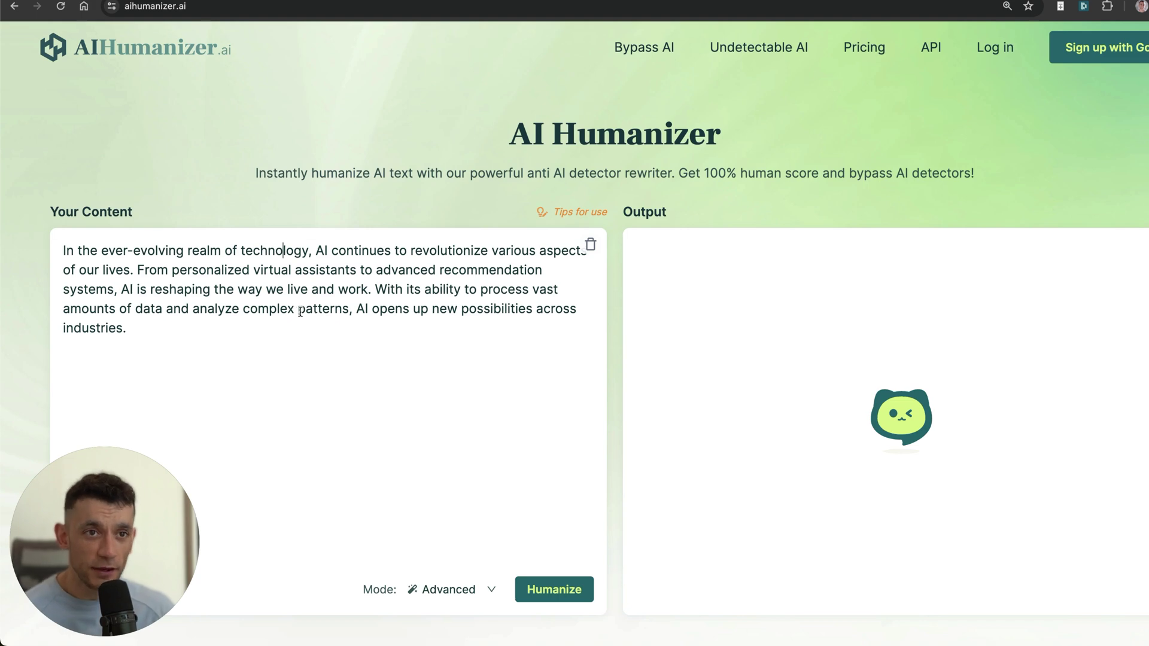
pyautogui.click(394, 398)
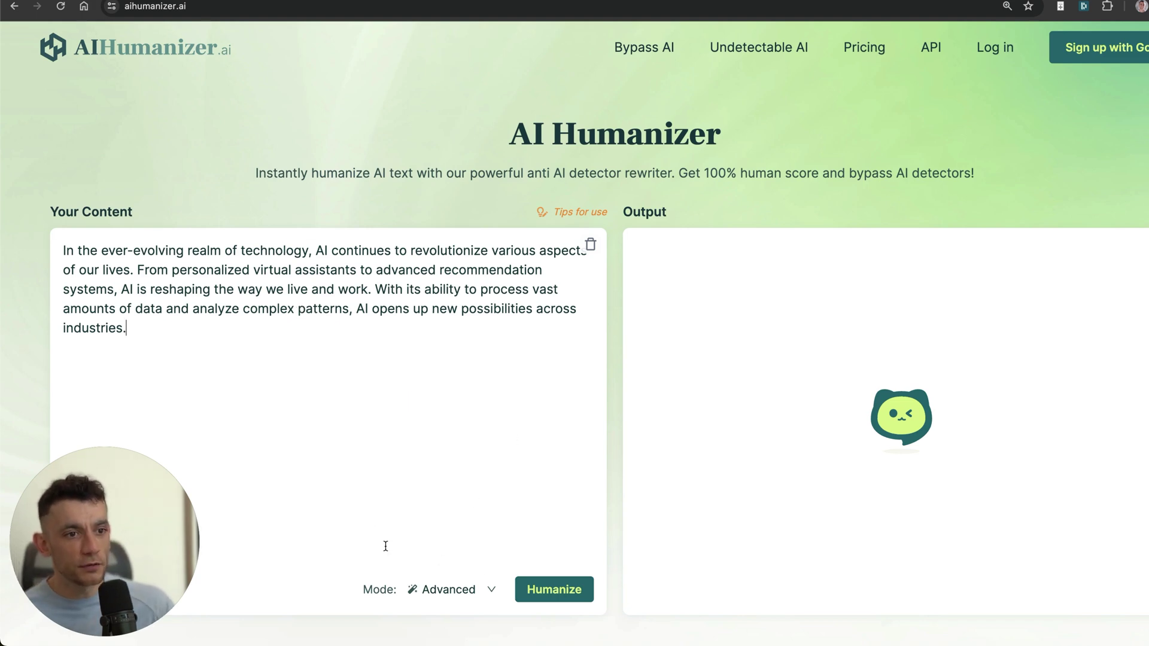
pyautogui.click(449, 593)
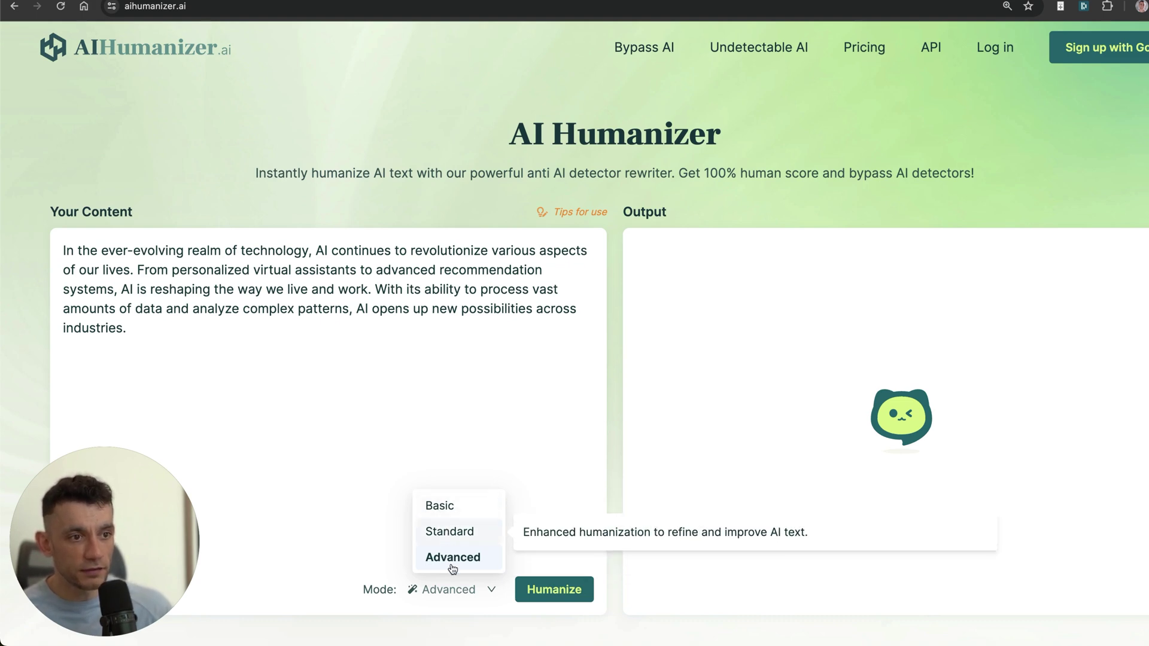
pyautogui.click(547, 422)
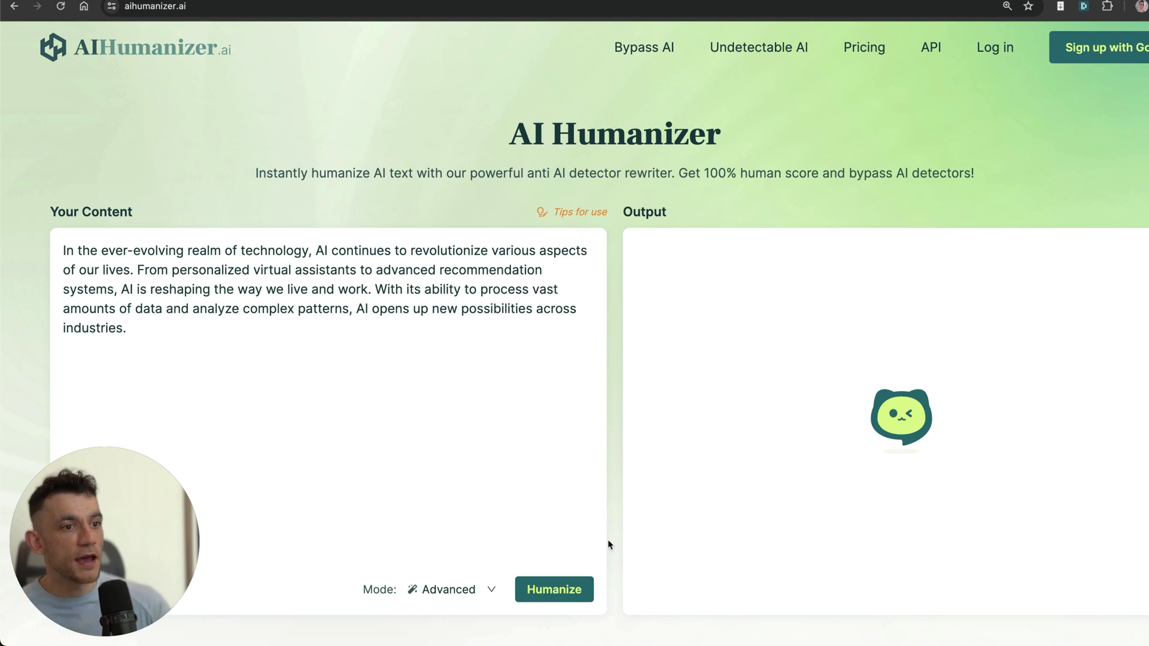
pyautogui.click(554, 592)
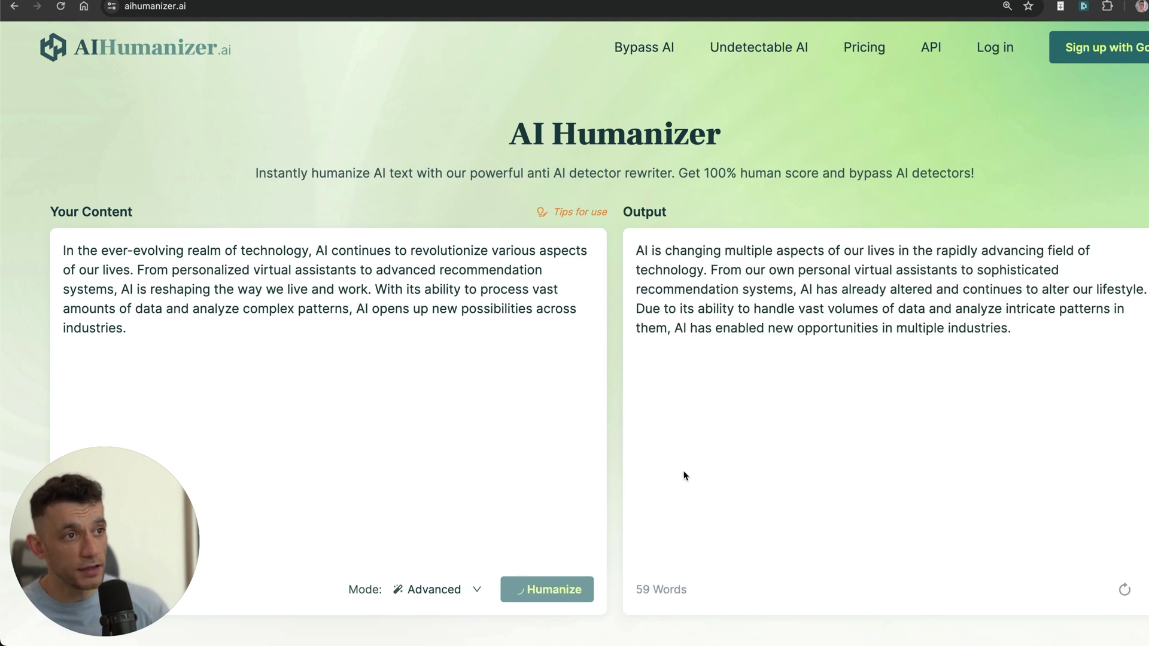
# - Compare the humanized output paragraph against the original sample text
pyautogui.moveTo(614, 250); pyautogui.dragTo(1026, 333)
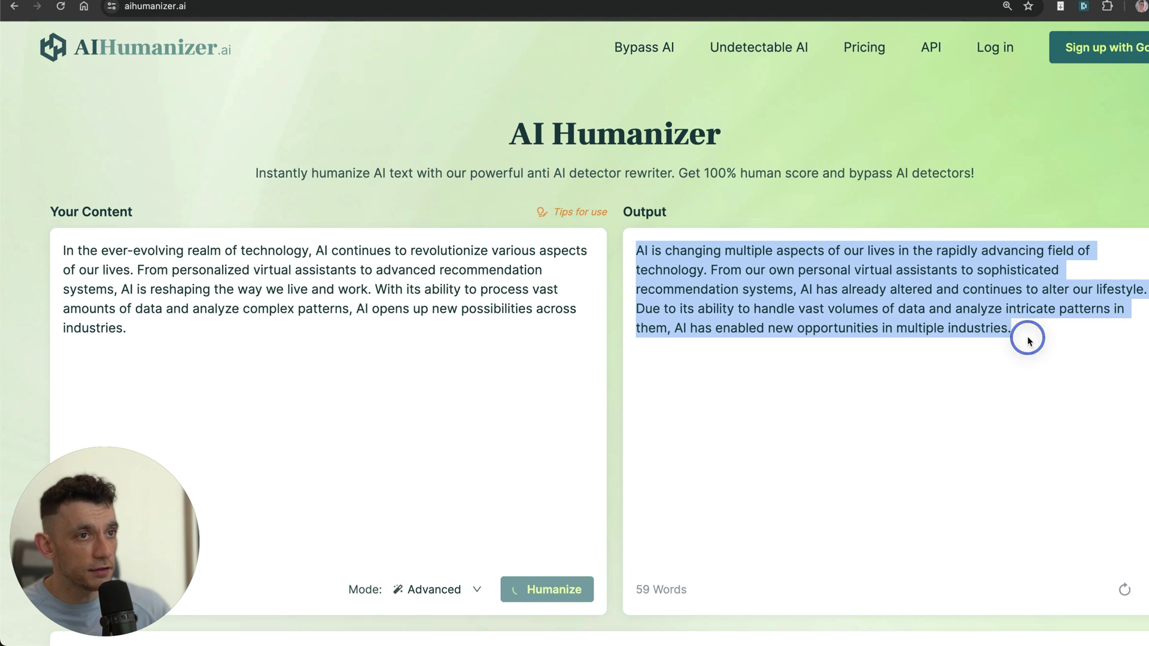
pyautogui.doubleClick(181, 272)
pyautogui.click(181, 272)
pyautogui.tripleClick(745, 286)
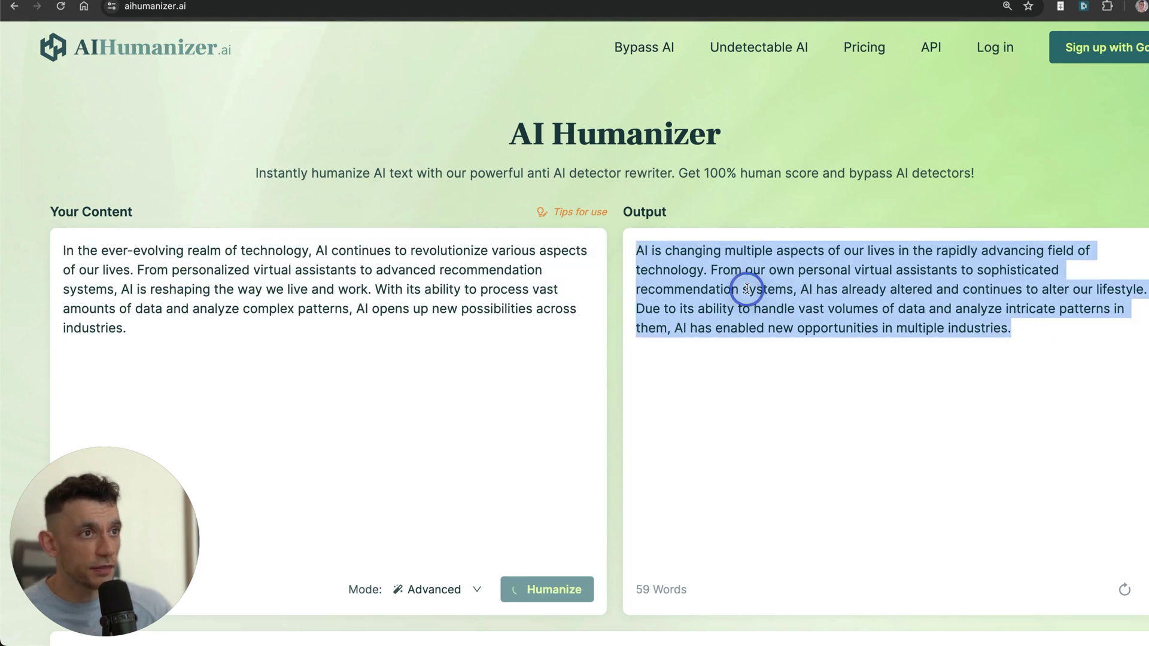
pyautogui.click(802, 282)
pyautogui.moveTo(637, 250); pyautogui.dragTo(1047, 343)
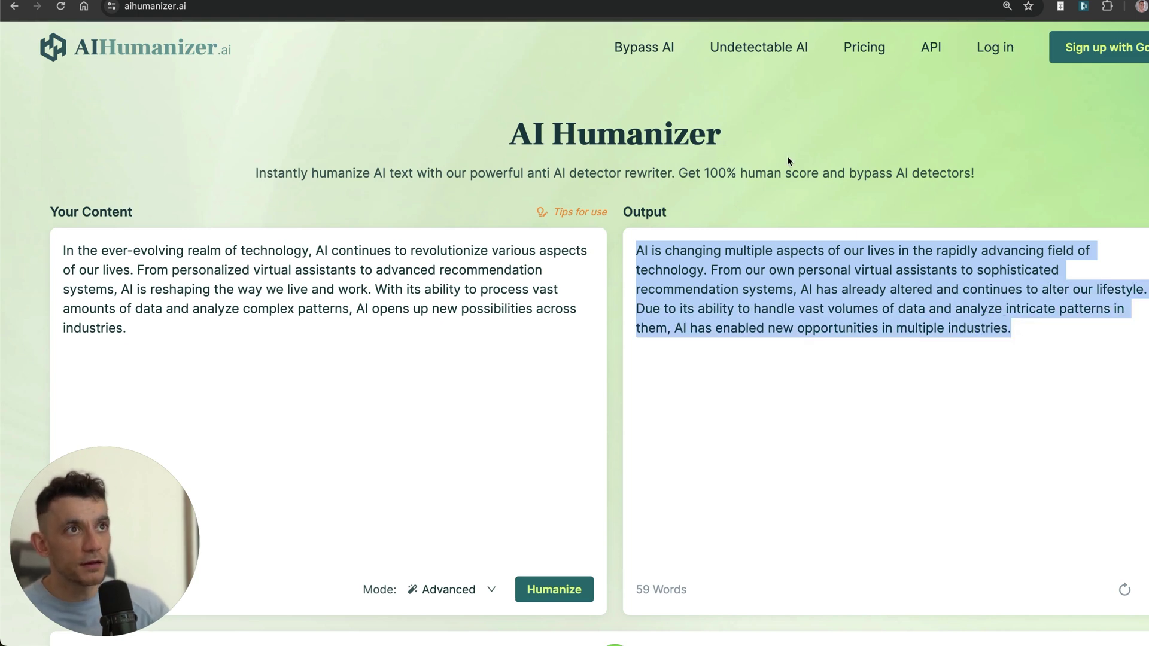
# - Highlight 'ever-evolving realm' in the original, then select the whole humanized output to copy
pyautogui.tripleClick(99, 262)
pyautogui.moveTo(310, 289); pyautogui.dragTo(319, 289)
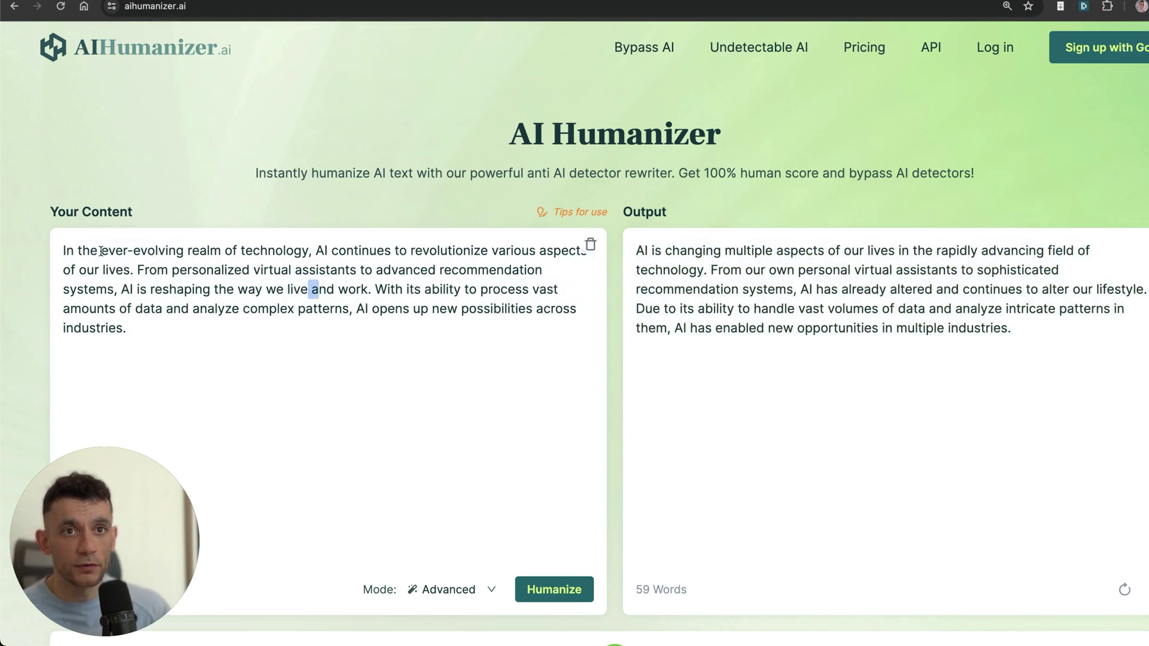
pyautogui.moveTo(101, 251); pyautogui.dragTo(221, 250)
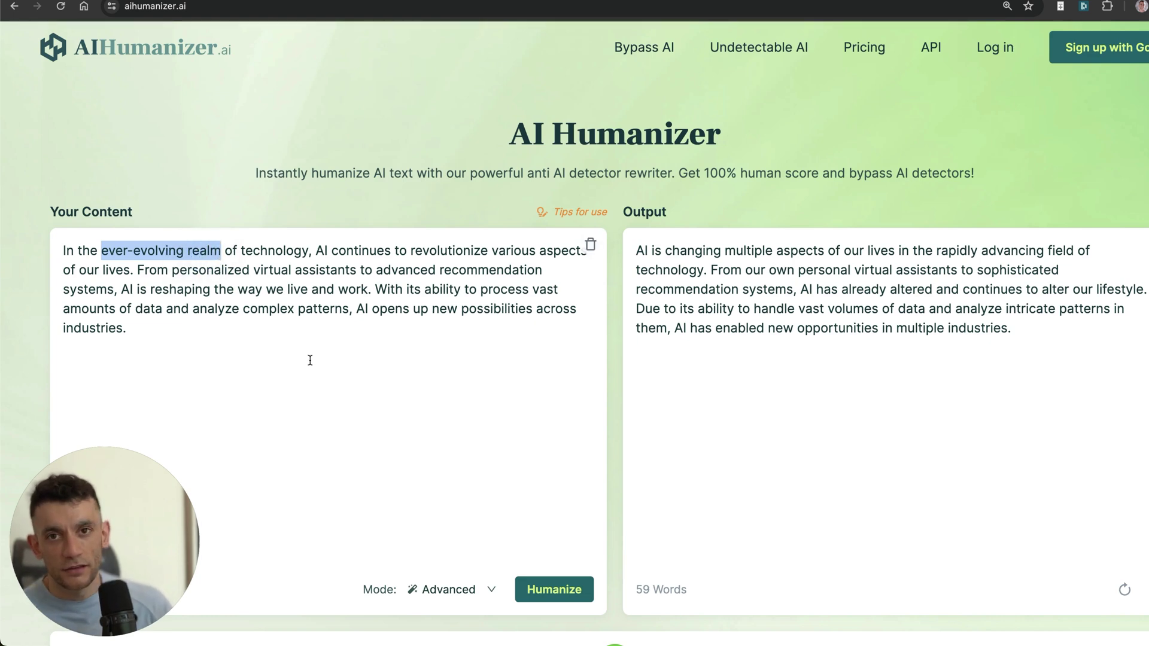
pyautogui.tripleClick(792, 309)
pyautogui.press('super+c')
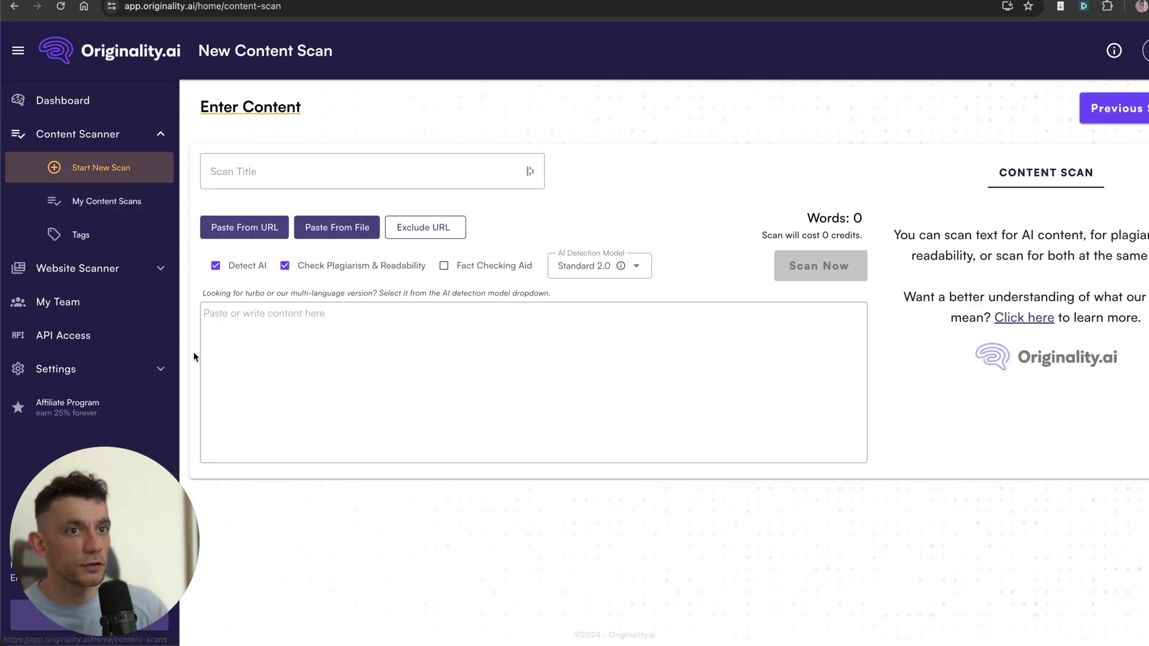
# - Paste text into the Originality.ai scan box and turn off the plagiarism and readability check
pyautogui.click(273, 353)
pyautogui.press('super+v')
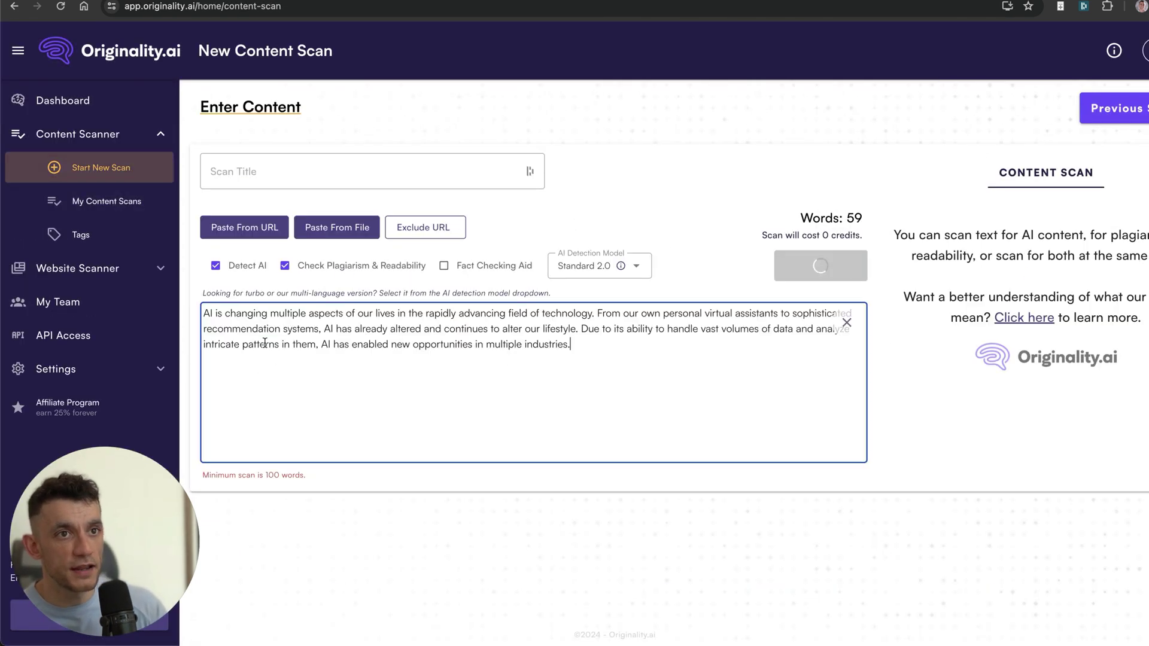
pyautogui.click(342, 269)
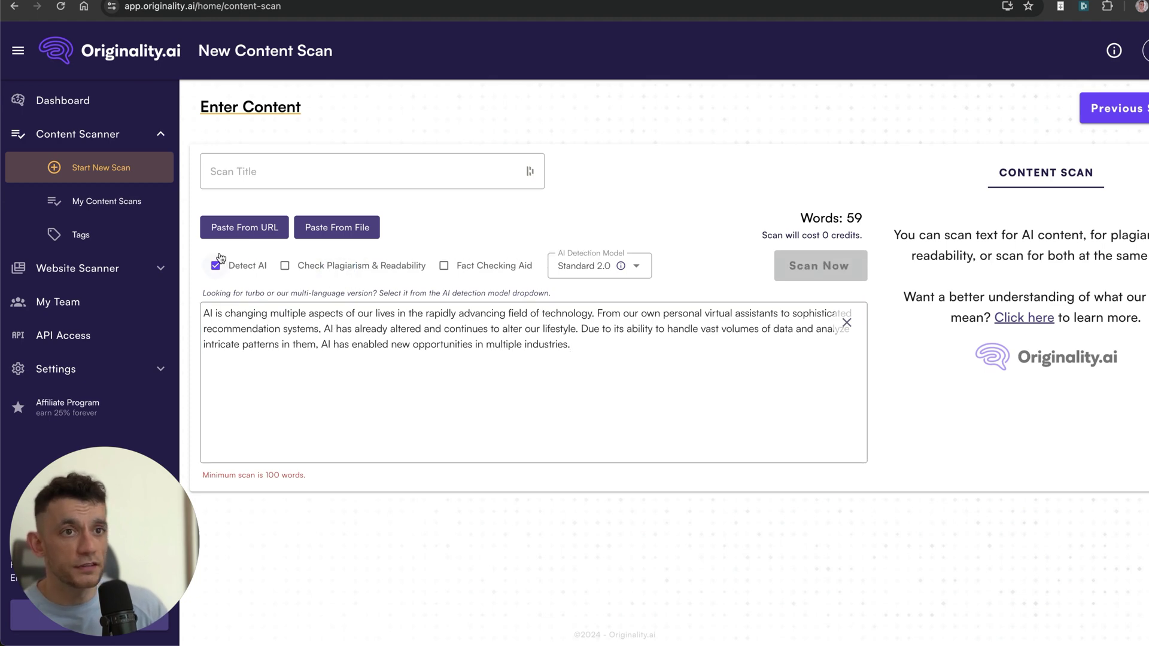
pyautogui.click(308, 344)
# - Replace the scan box contents with two copies of the original sample paragraph
pyautogui.hotkey('ctrl', 'shift', 'Tab')
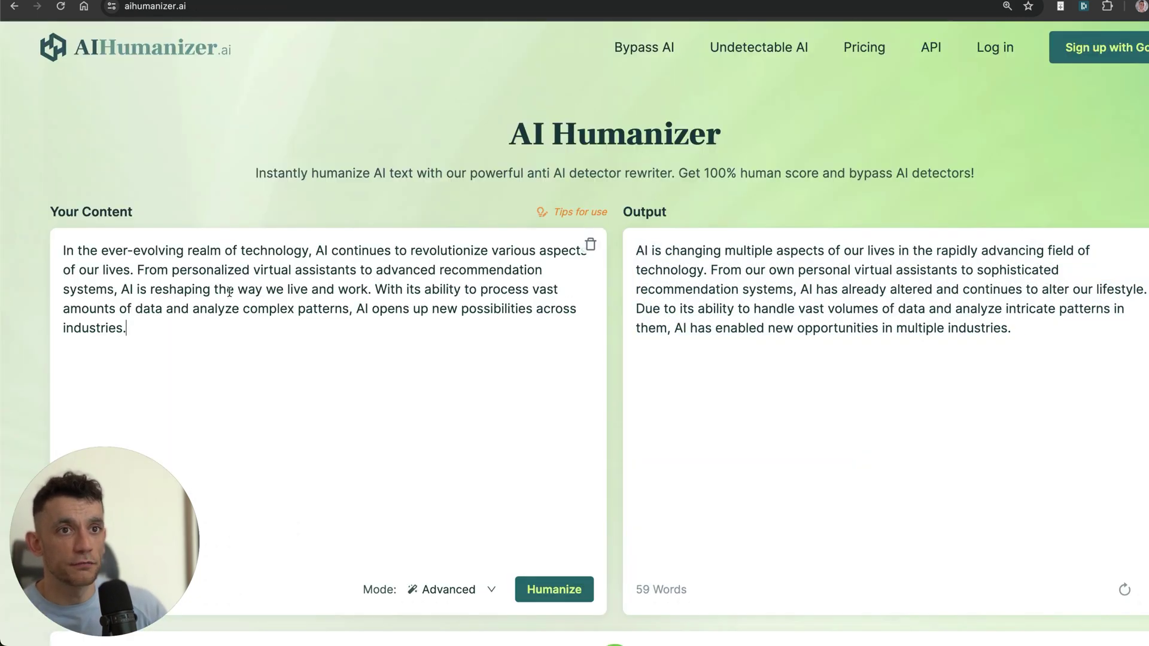
pyautogui.press('super+a')
pyautogui.press('super+c')
pyautogui.hotkey('ctrl', 'Tab')
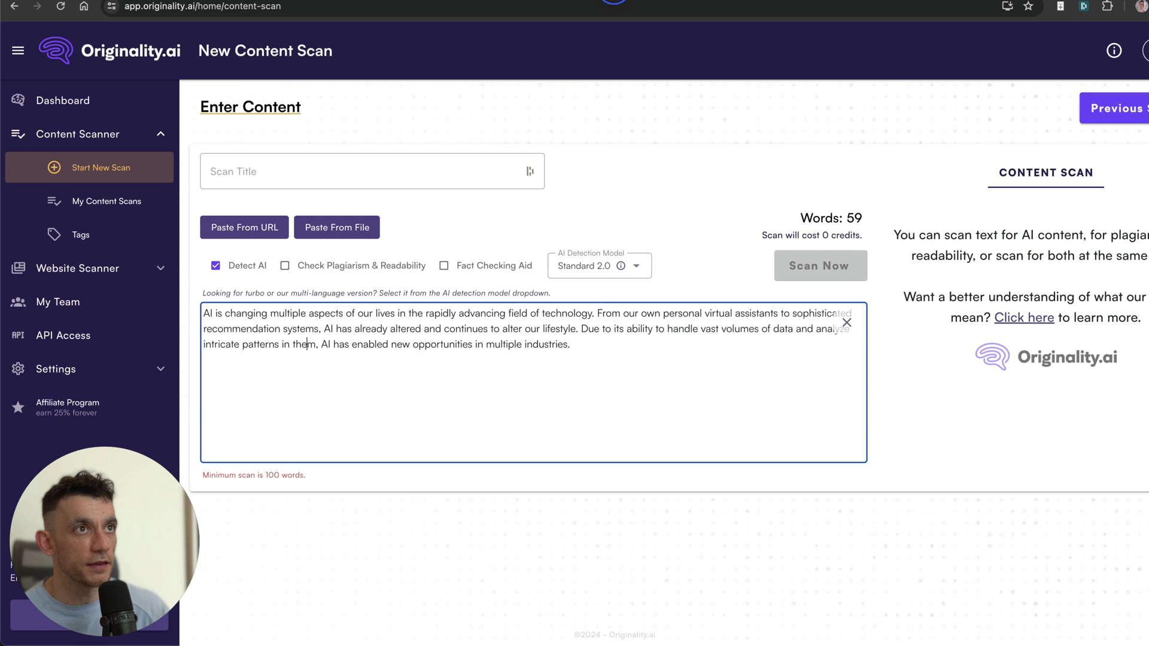
pyautogui.press('super+a')
pyautogui.press('super+v')
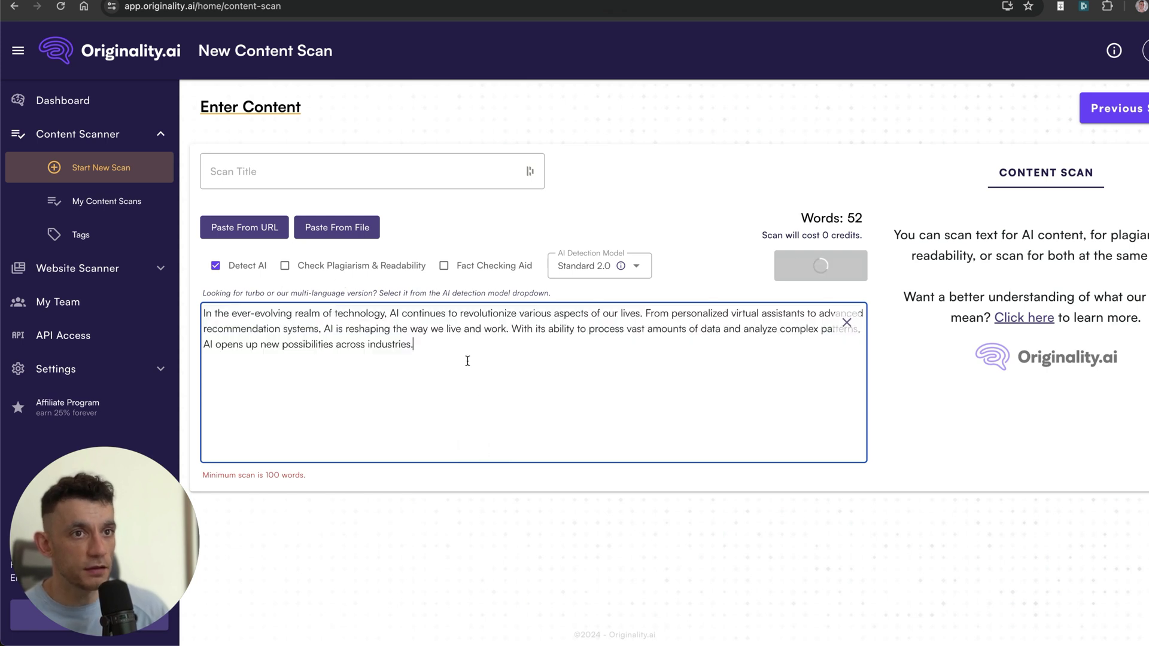
pyautogui.press('super+v')
pyautogui.click(828, 274)
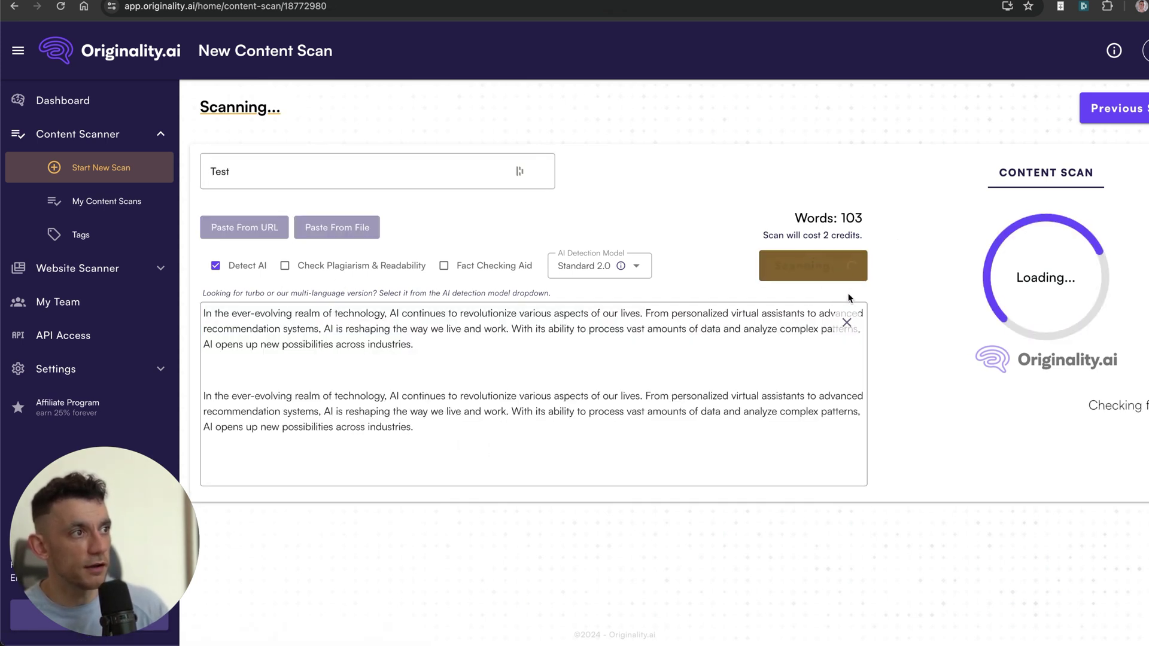
# - Review the scan result of 17% Original and 83% AI
pyautogui.moveTo(961, 353); pyautogui.dragTo(1046, 357)
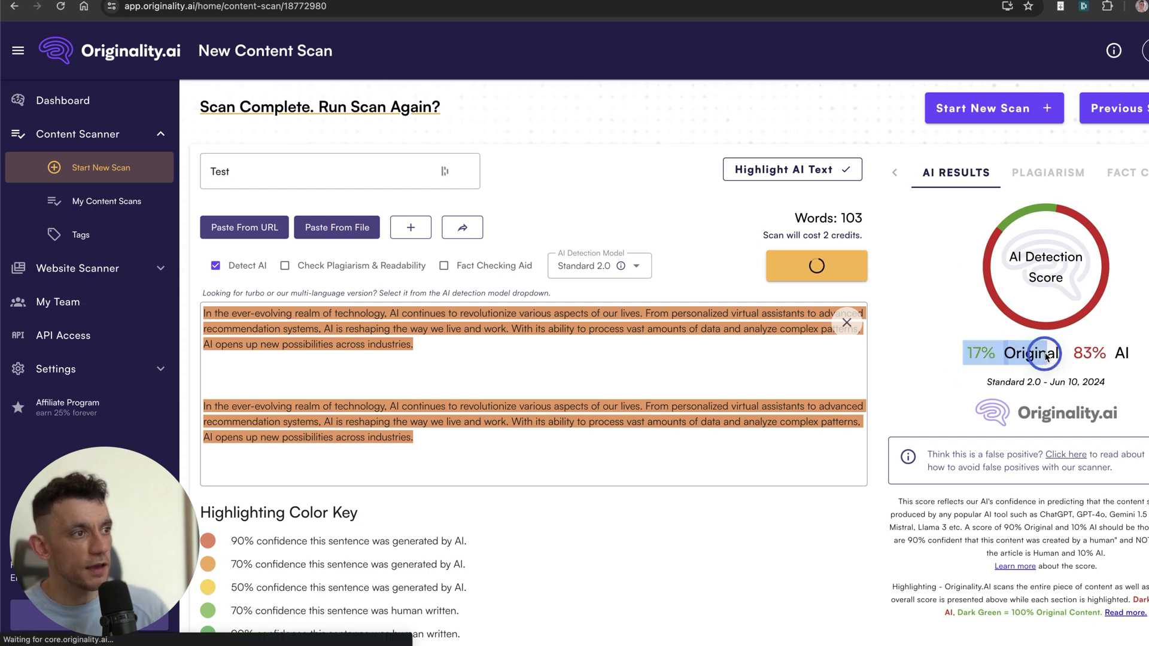
pyautogui.moveTo(1133, 352); pyautogui.dragTo(1071, 359)
pyautogui.click(1119, 366)
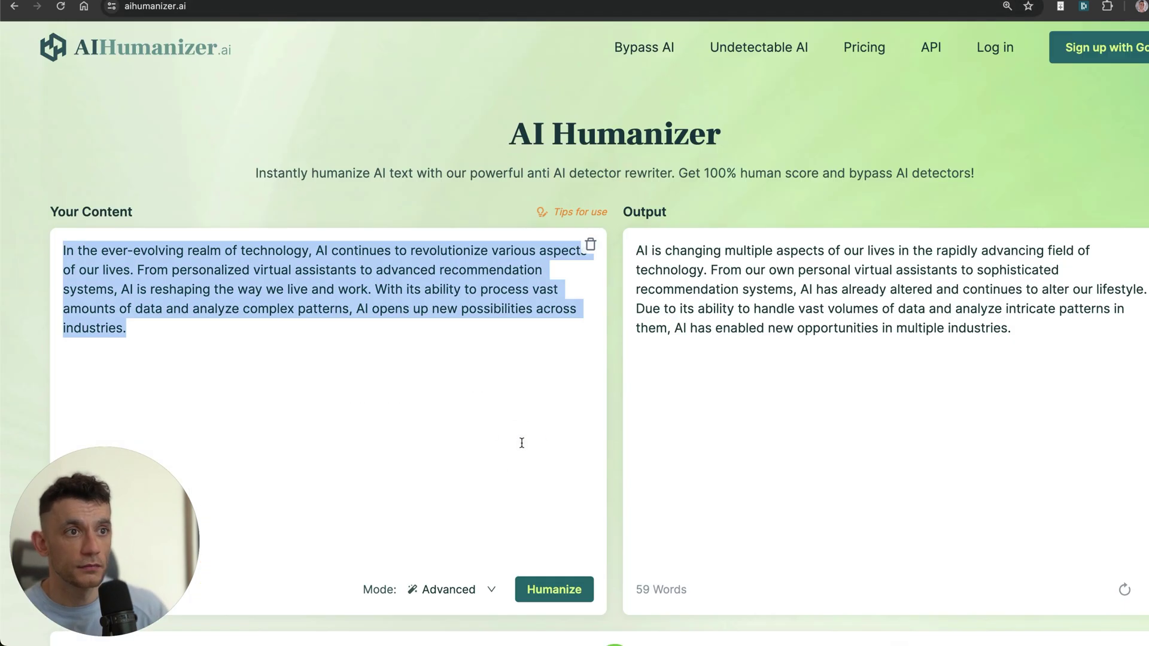
# - Replace the scan text with the humanized output and rescan it
pyautogui.click(521, 441)
pyautogui.tripleClick(863, 289)
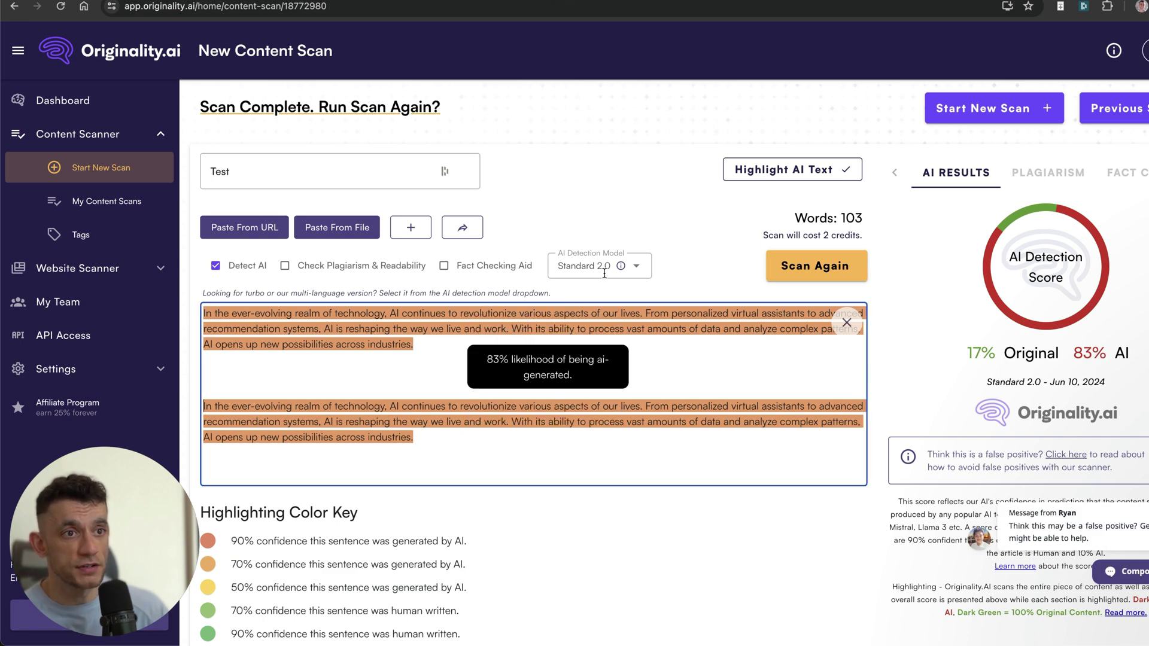
pyautogui.write('AI is changing multiple aspects of our lives in the rapidly advancing field of technology. From our own personal virtual assistants to sophisticated recommendation systems, AI has already altered and continues to alter our lifestyle. Due to its ability to handle vast volumes of data and analyze intricate patterns in them, AI has enabled new opportunities in multiple industries.  AI is changing multiple aspects of our lives in the rapidly advancing field of technology. From our own personal virtual assistants to sophisticated recommendation systems, AI has already altered and continues to alter our lifestyle. Due to its ability to handle vast volumes of data and analyze intricate patterns in them, AI has enabled new opportunities in multiple industries.')
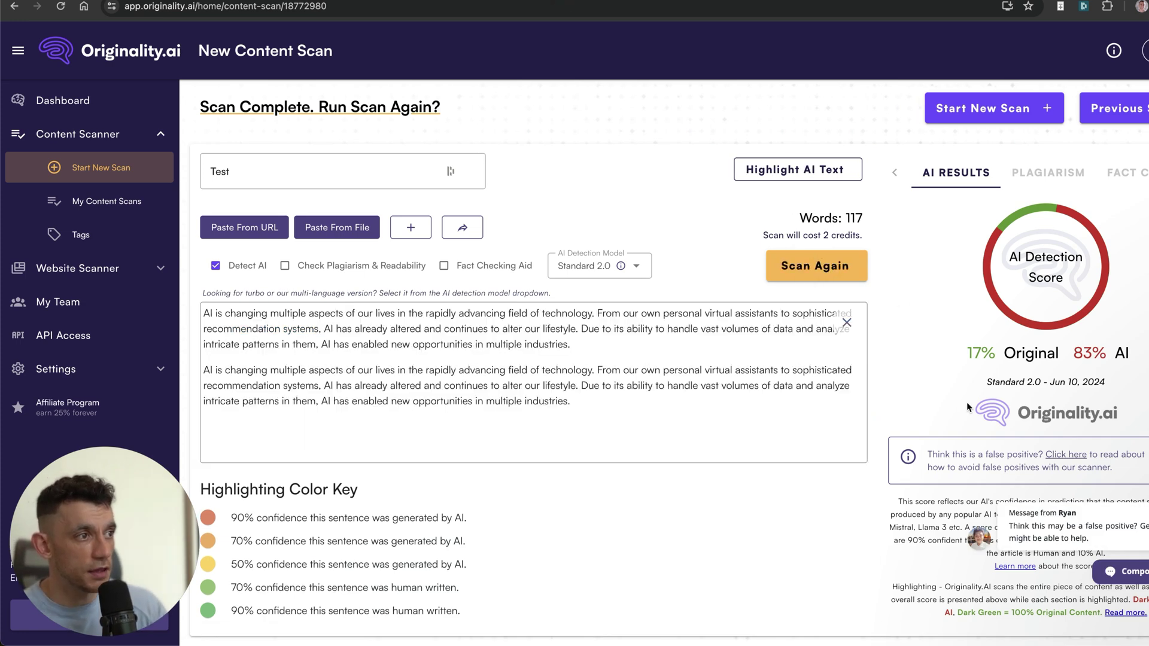
pyautogui.click(844, 267)
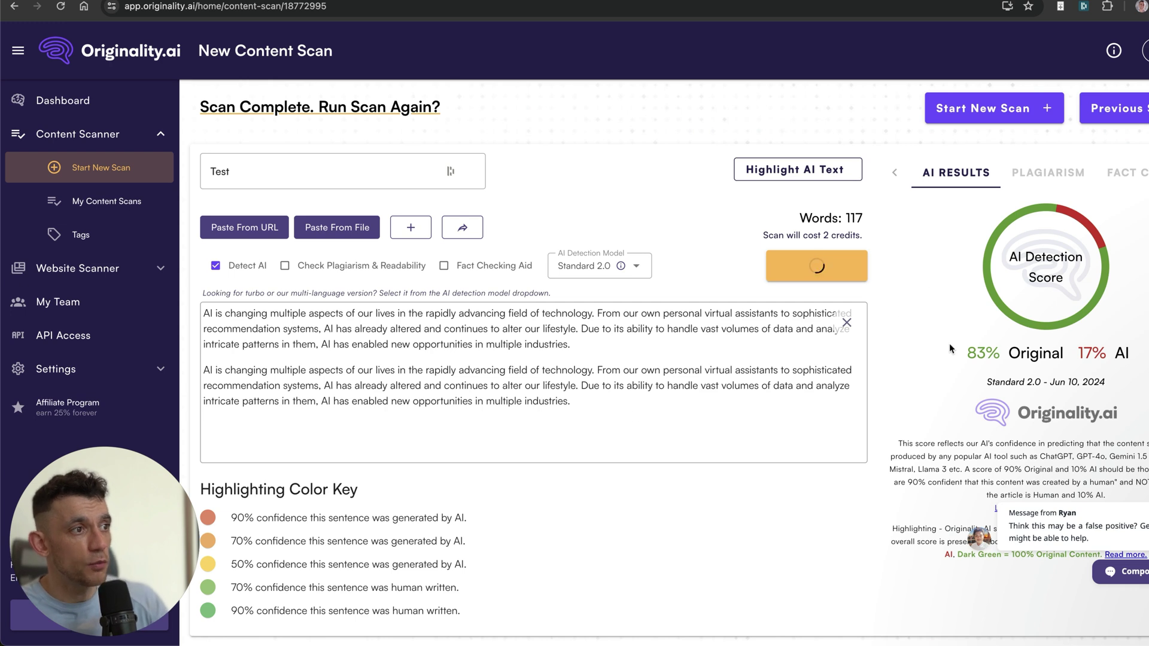
# - Review the 83% Original score and the text's 17% AI likelihood
pyautogui.doubleClick(1020, 355)
pyautogui.moveTo(1019, 354); pyautogui.dragTo(982, 353)
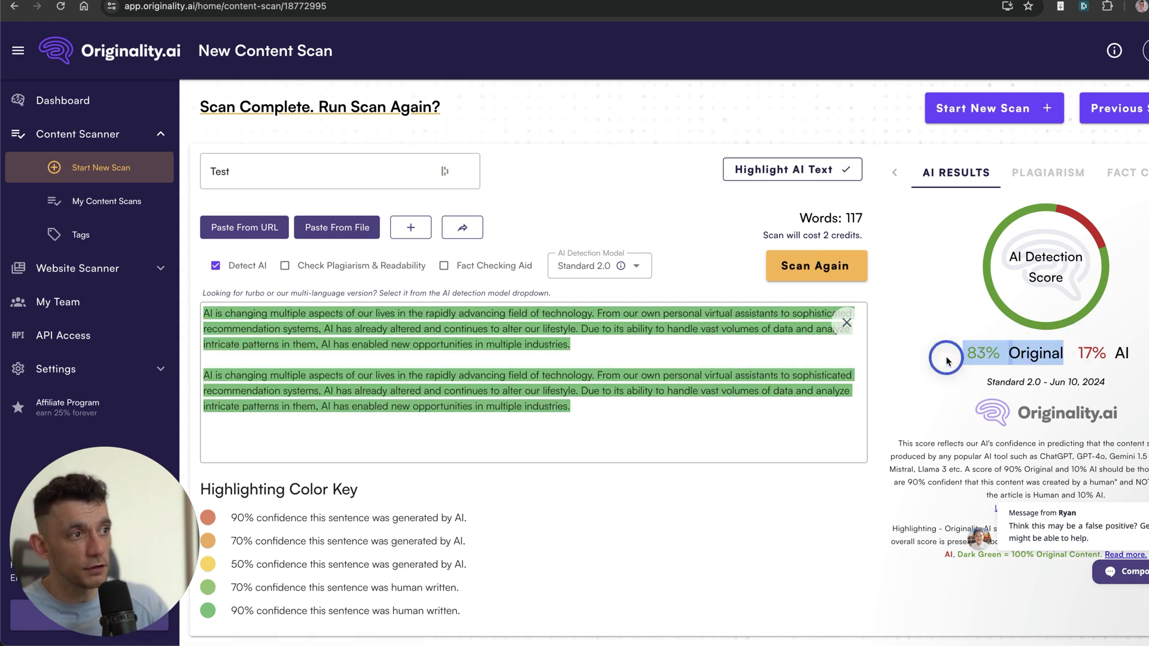
pyautogui.click(978, 375)
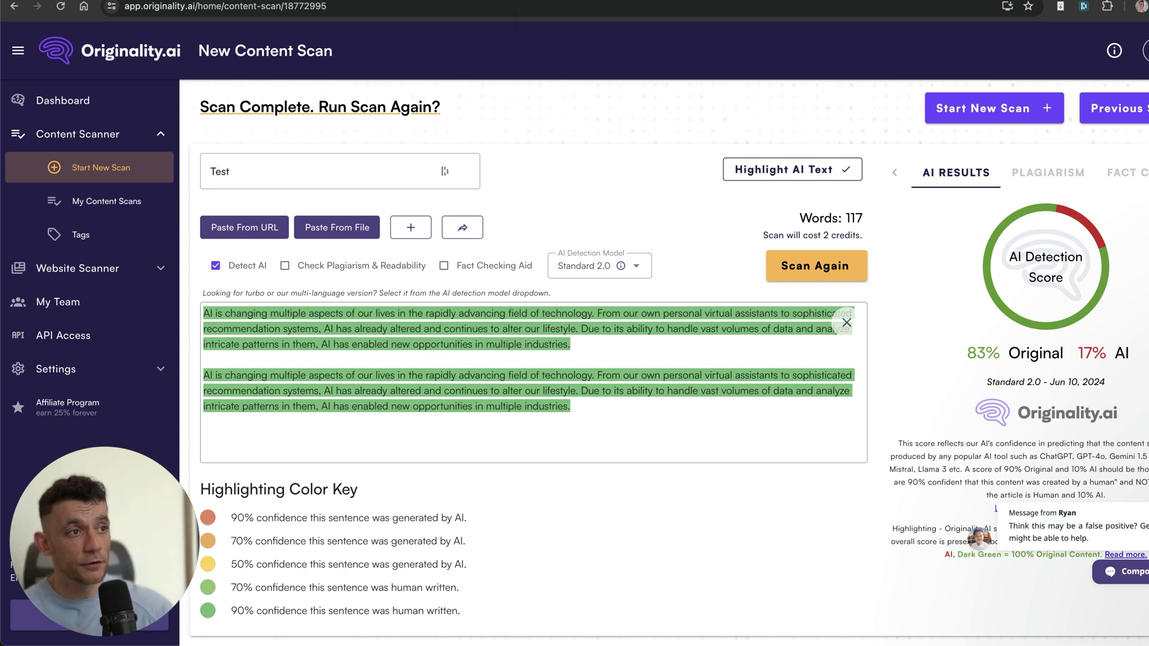
pyautogui.click(626, 337)
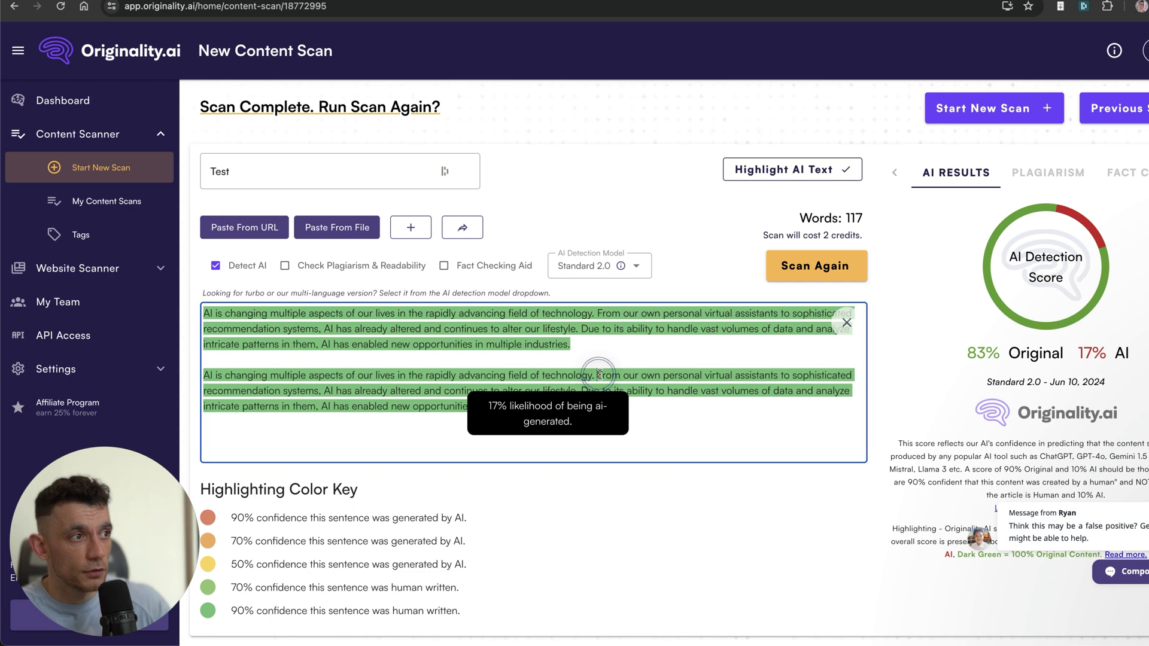
pyautogui.moveTo(964, 349); pyautogui.dragTo(1054, 370)
pyautogui.click(1069, 354)
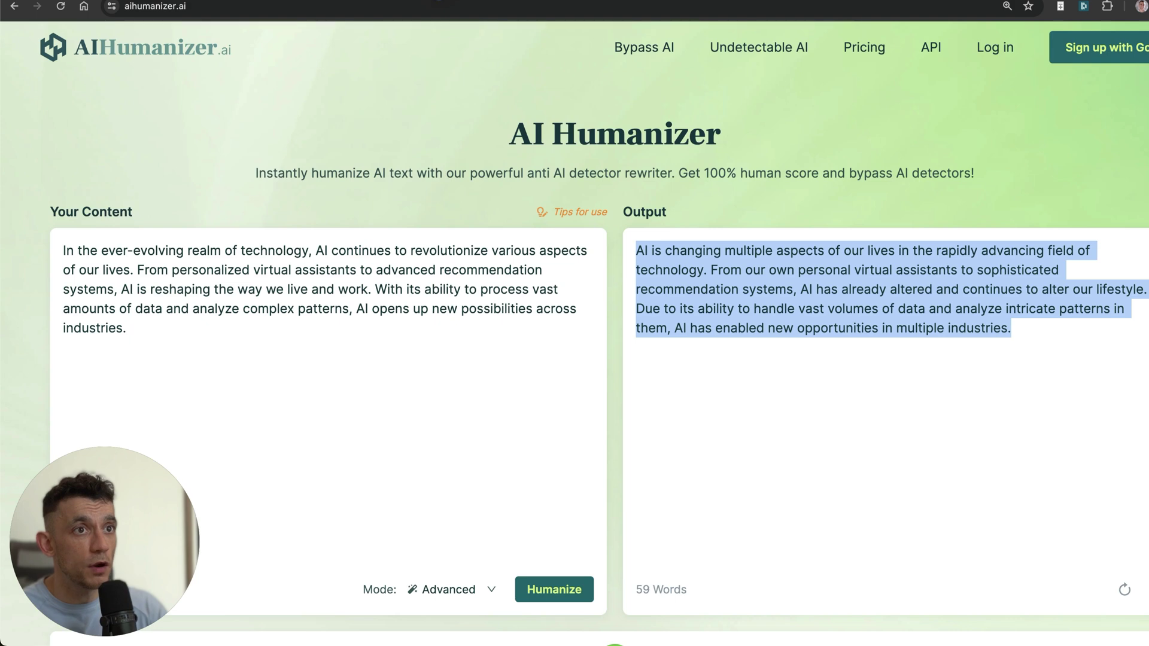
# - Open AI Humanizer's pricing page and review the Basic plan's price and word limit
pyautogui.click(869, 46)
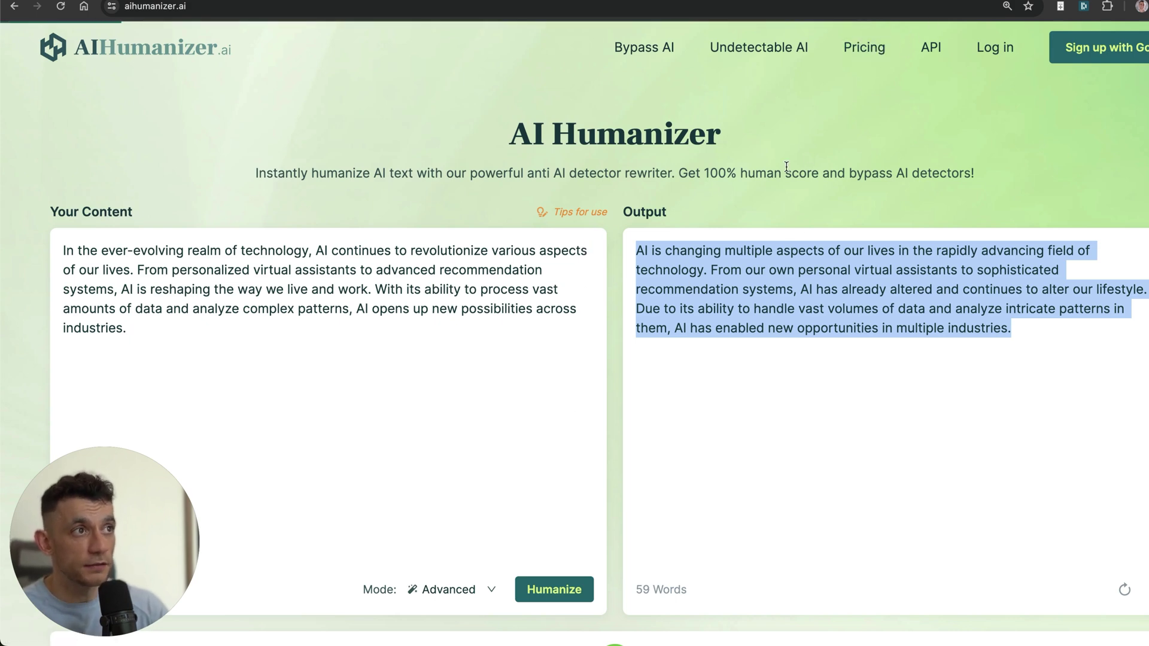
pyautogui.scroll(-5, 595, 372)
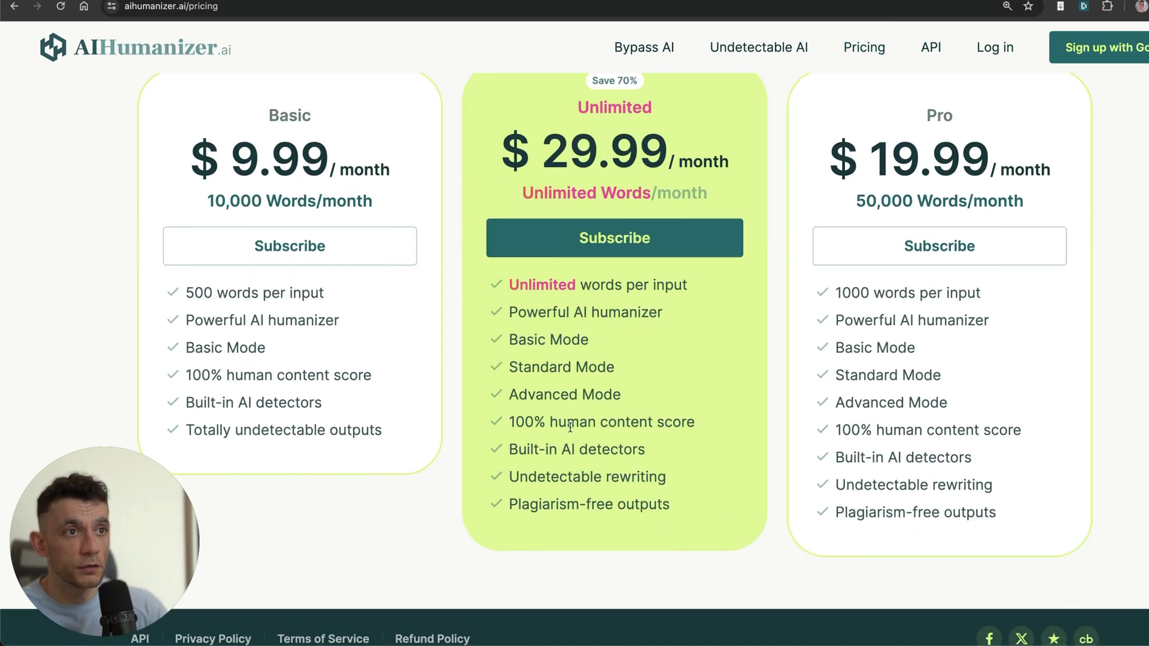
pyautogui.scroll(3, 521, 419)
pyautogui.moveTo(193, 221); pyautogui.dragTo(405, 285)
pyautogui.click(79, 255)
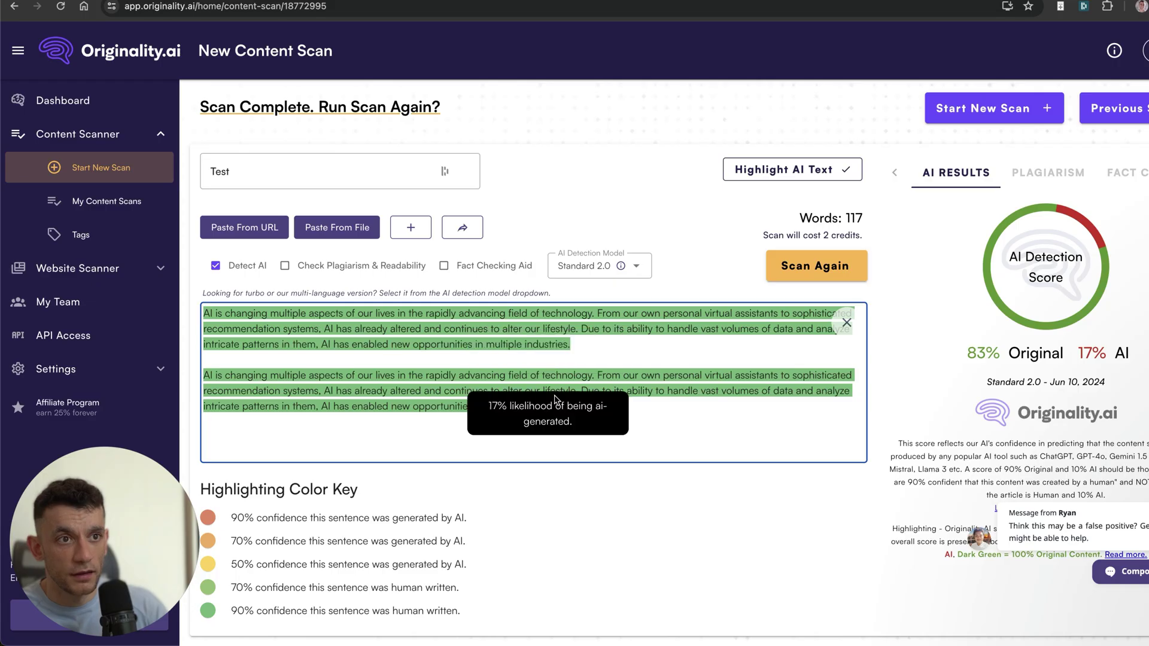
# - Select all the humanized text in the Originality.ai scan box for reuse
pyautogui.press('super+a')
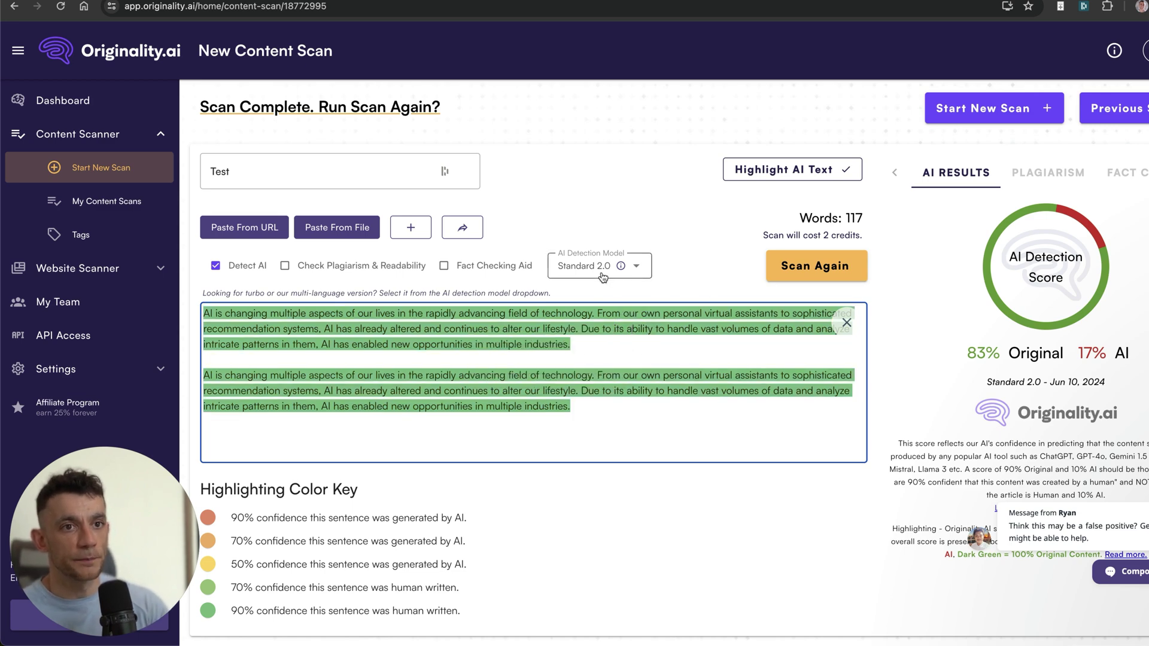
pyautogui.write('a')
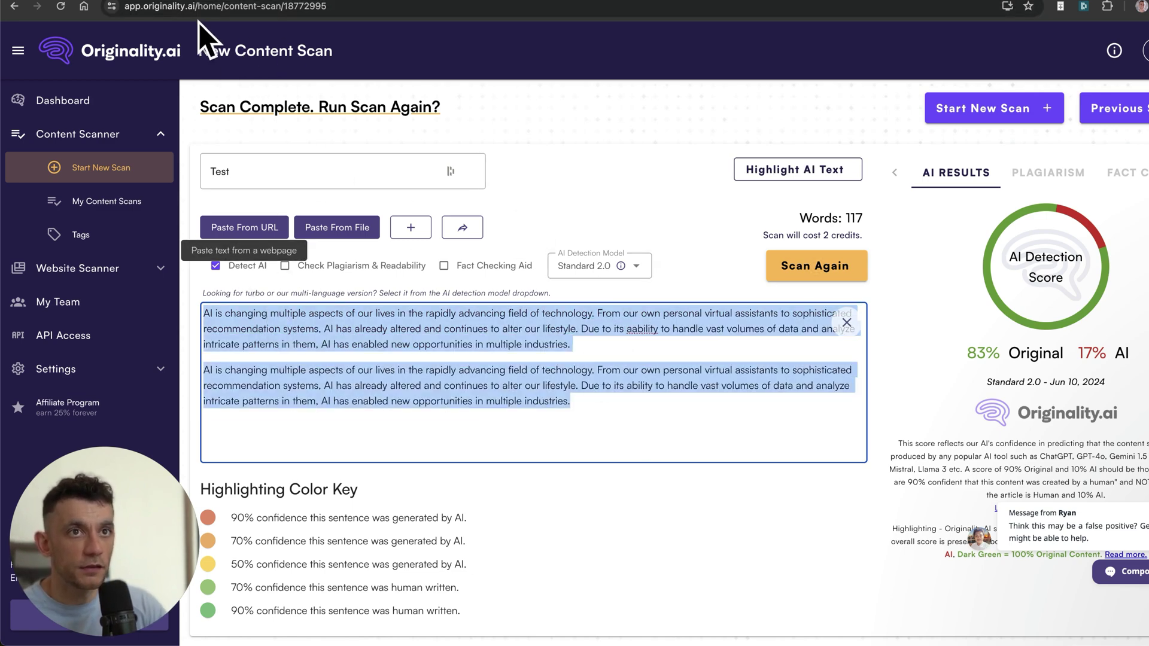
# - In a new ChatGPT chat, request a concise, humorous, action-oriented rewrite of the pasted text
pyautogui.hotkey('ctrl', 'Tab')
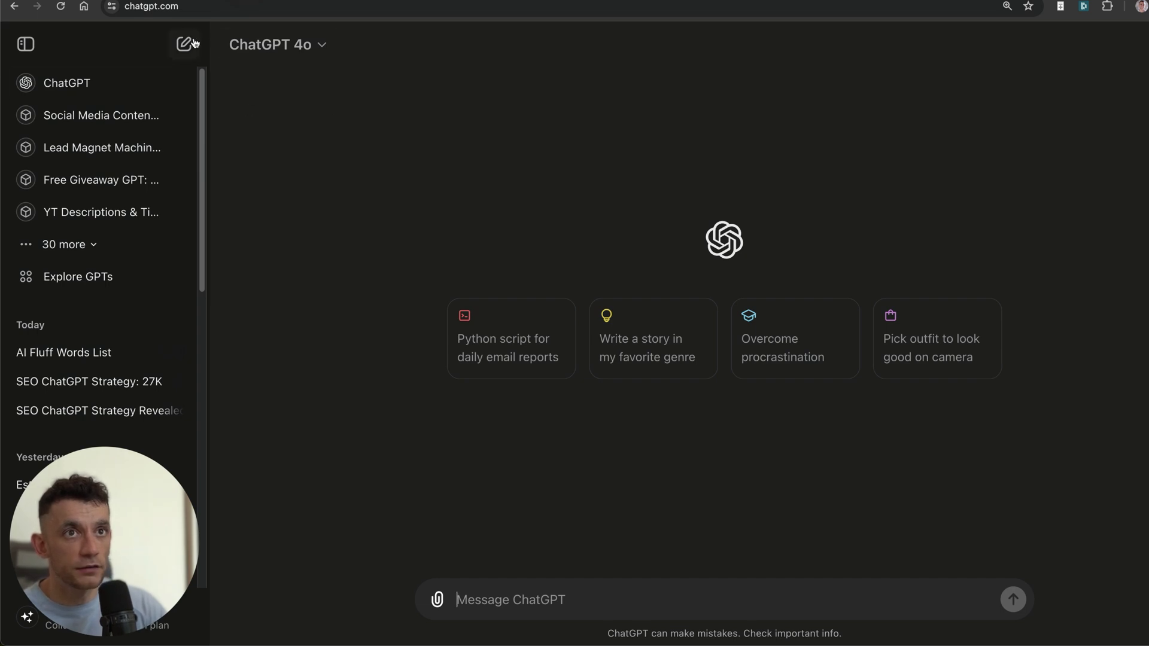
pyautogui.click(257, 44)
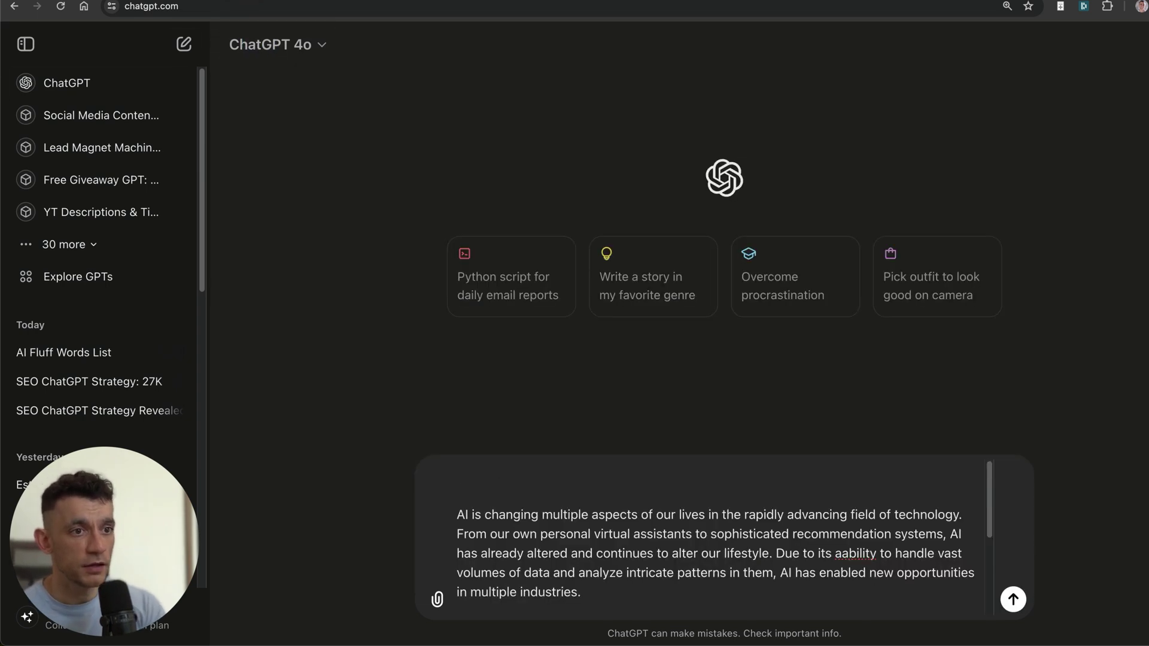
pyautogui.write('Mkae t')
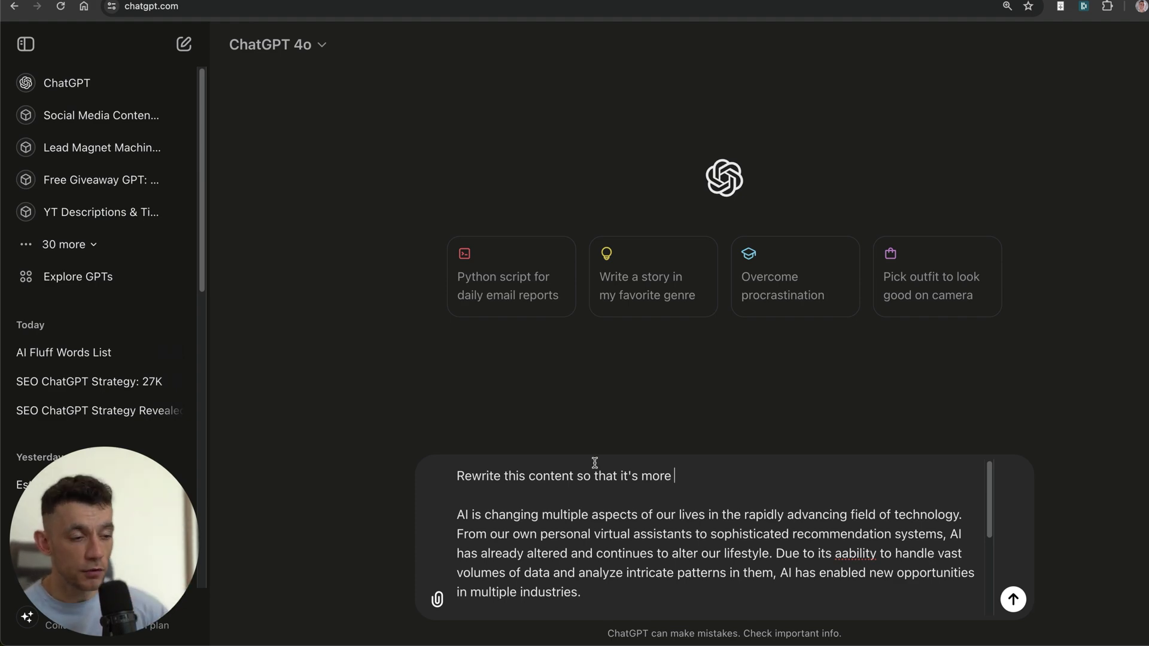
pyautogui.hotkey('alt', 'BackSpace')
pyautogui.write('More concise 2. More emphatic 3. More humorous 4. More descriptive 5. More persuasive 6. More informative 7. More action-oriented')
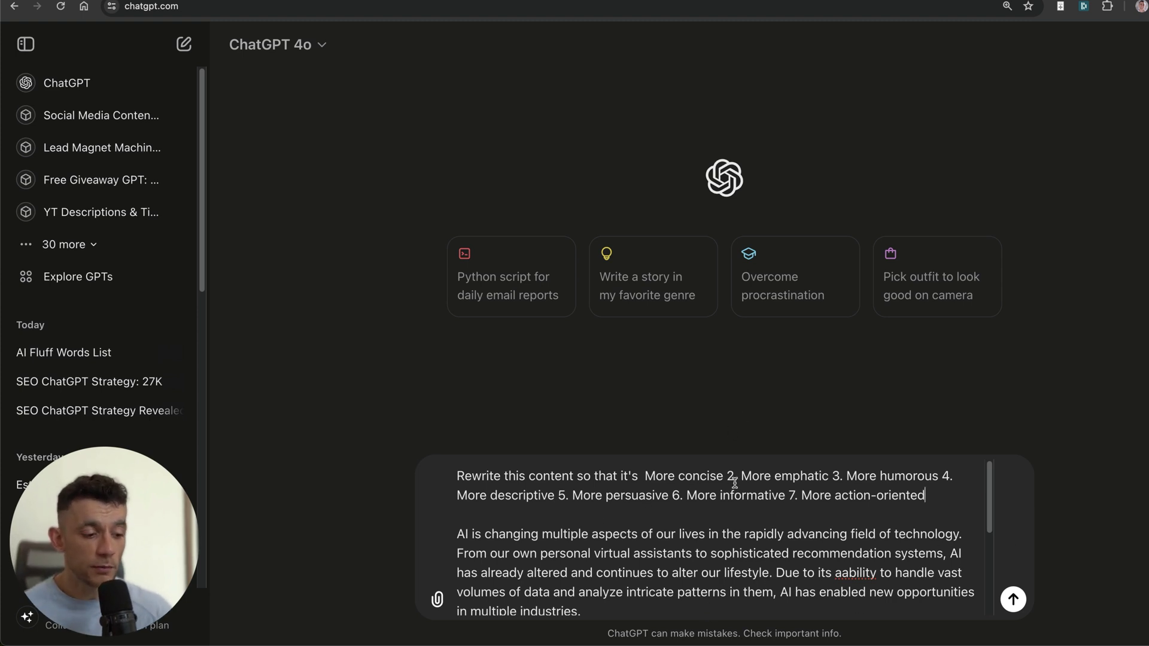
pyautogui.press('Return')
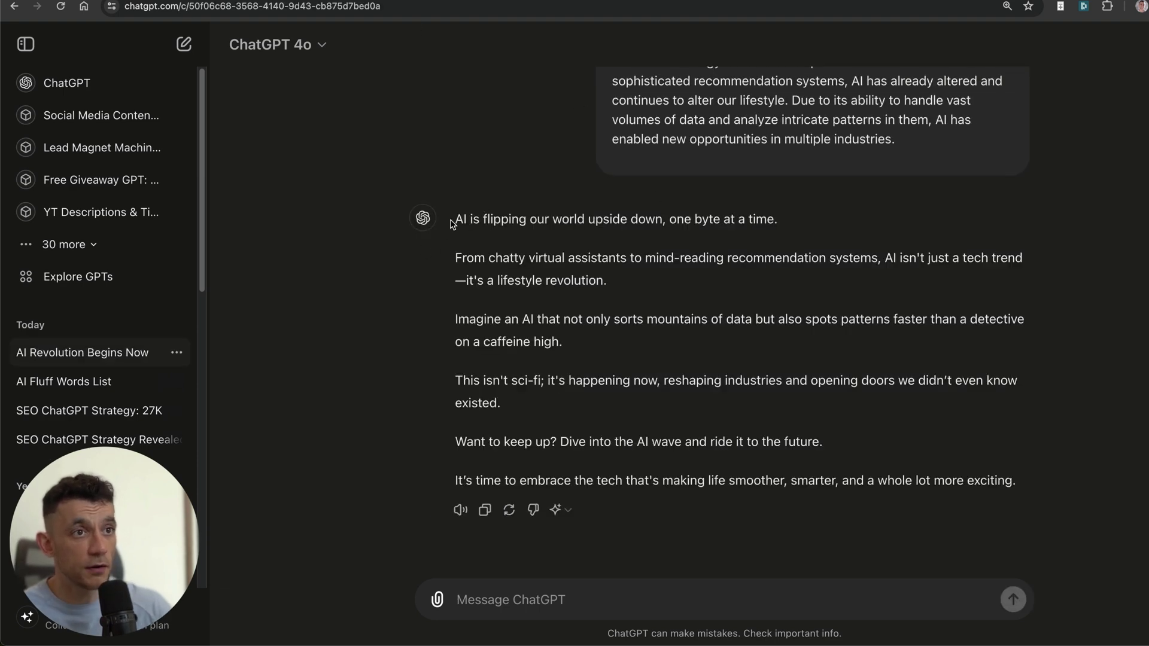
# - Scroll through the sent prompt and ChatGPT's rewritten reply to review them
pyautogui.moveTo(452, 223); pyautogui.dragTo(1013, 603)
pyautogui.click(720, 261)
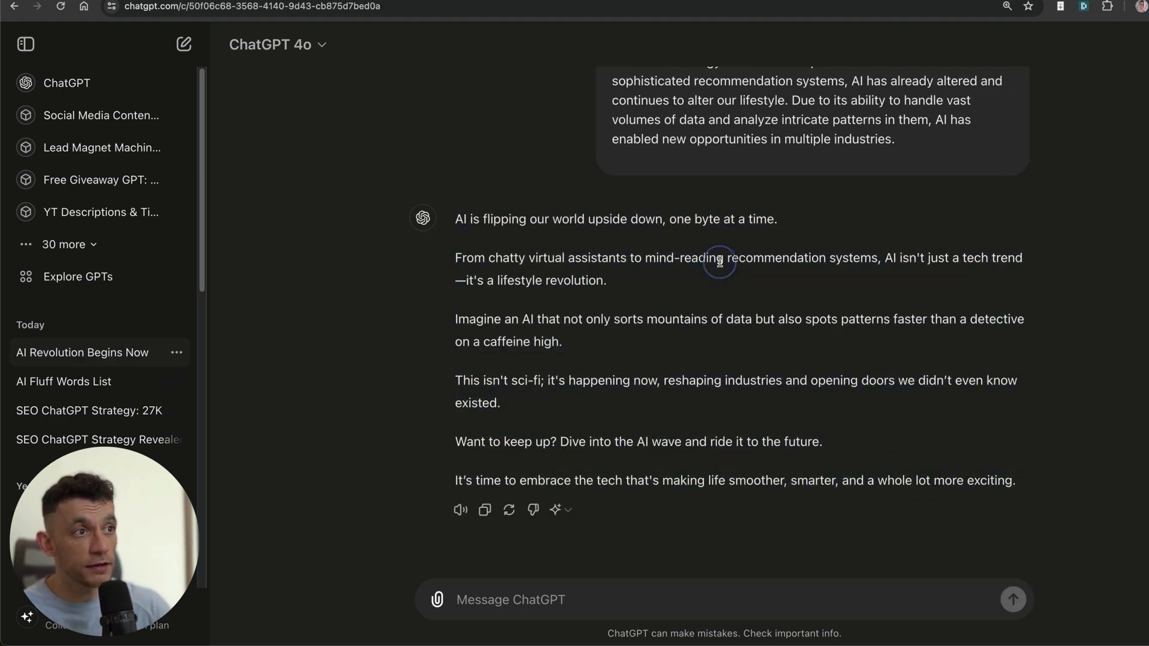
pyautogui.scroll(5, 720, 262)
pyautogui.moveTo(609, 177); pyautogui.dragTo(915, 297)
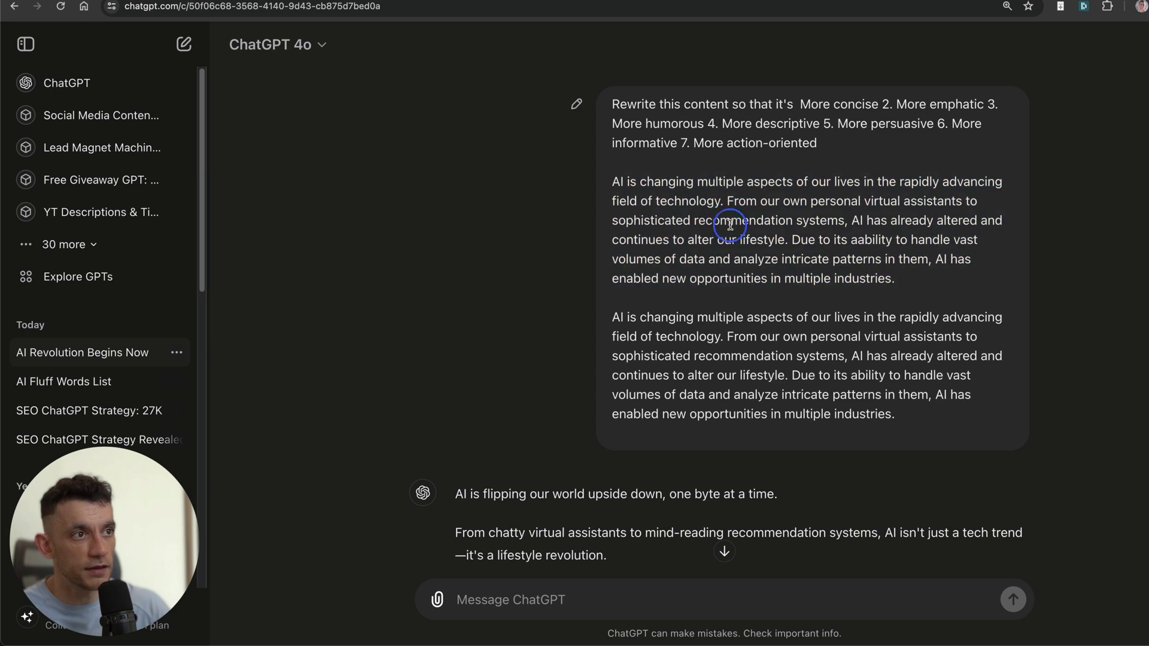
pyautogui.click(608, 182)
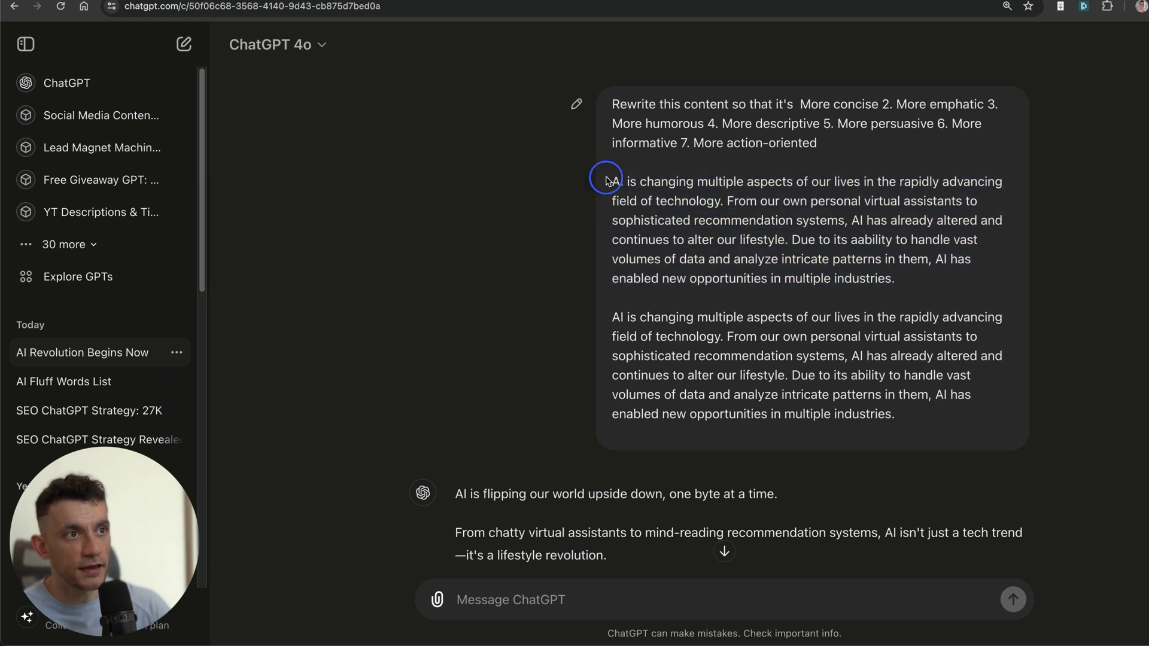
pyautogui.moveTo(896, 414); pyautogui.dragTo(850, 259)
pyautogui.click(838, 258)
pyautogui.scroll(-1, 703, 306)
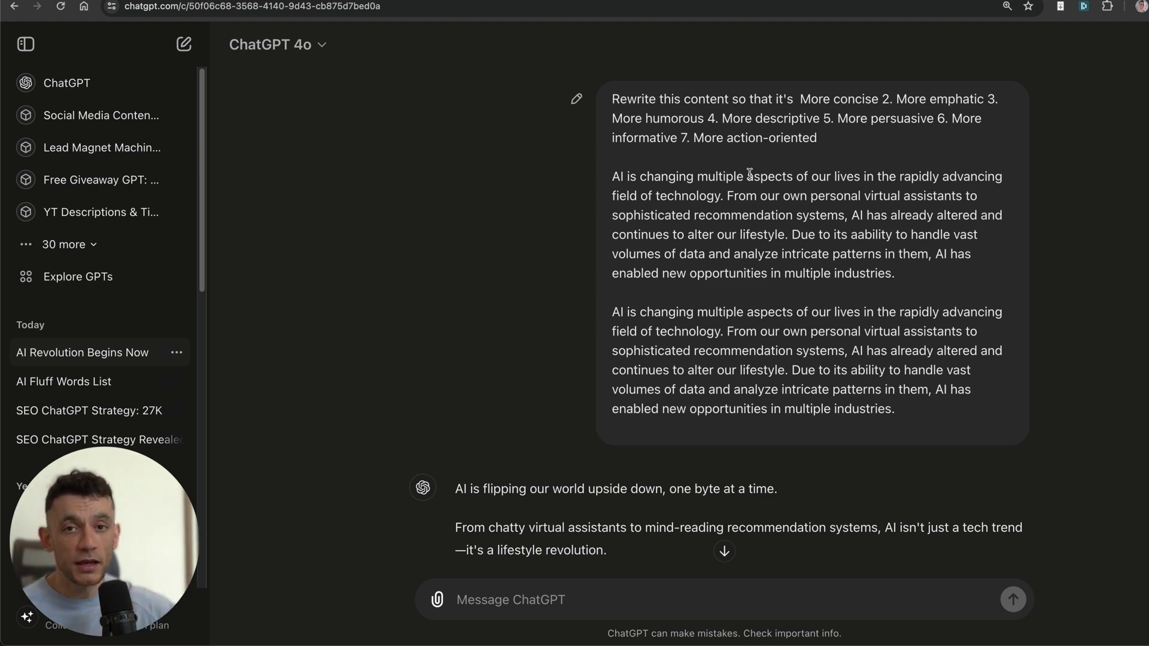
pyautogui.scroll(-5, 688, 485)
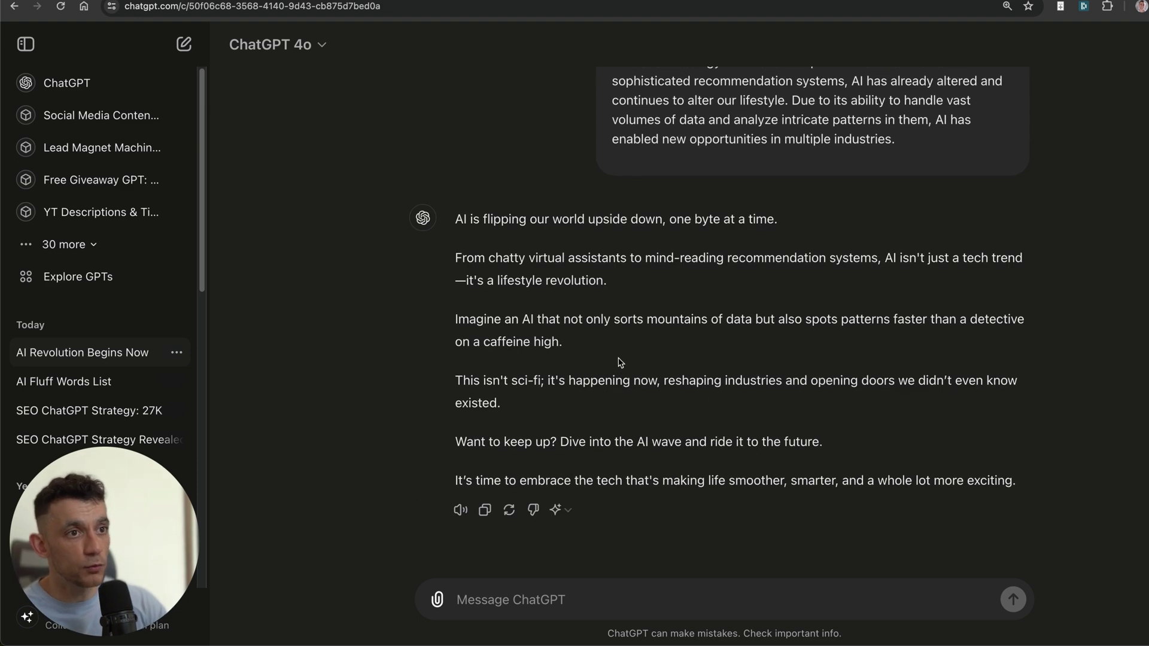
pyautogui.scroll(4, 820, 236)
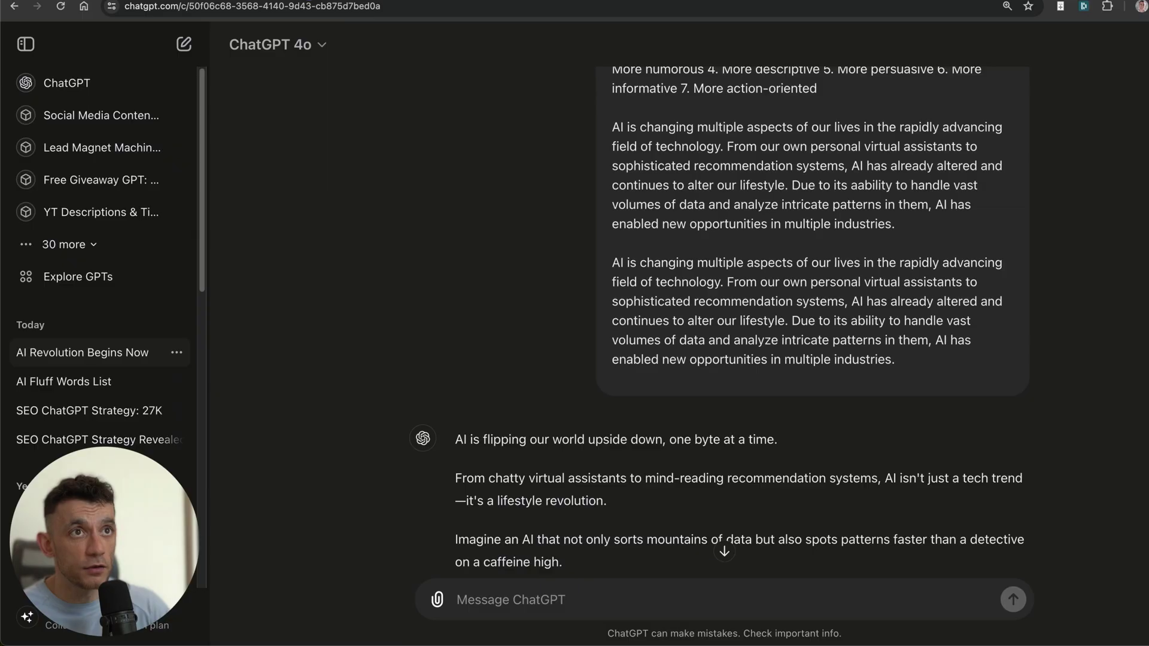
pyautogui.scroll(1, 792, 464)
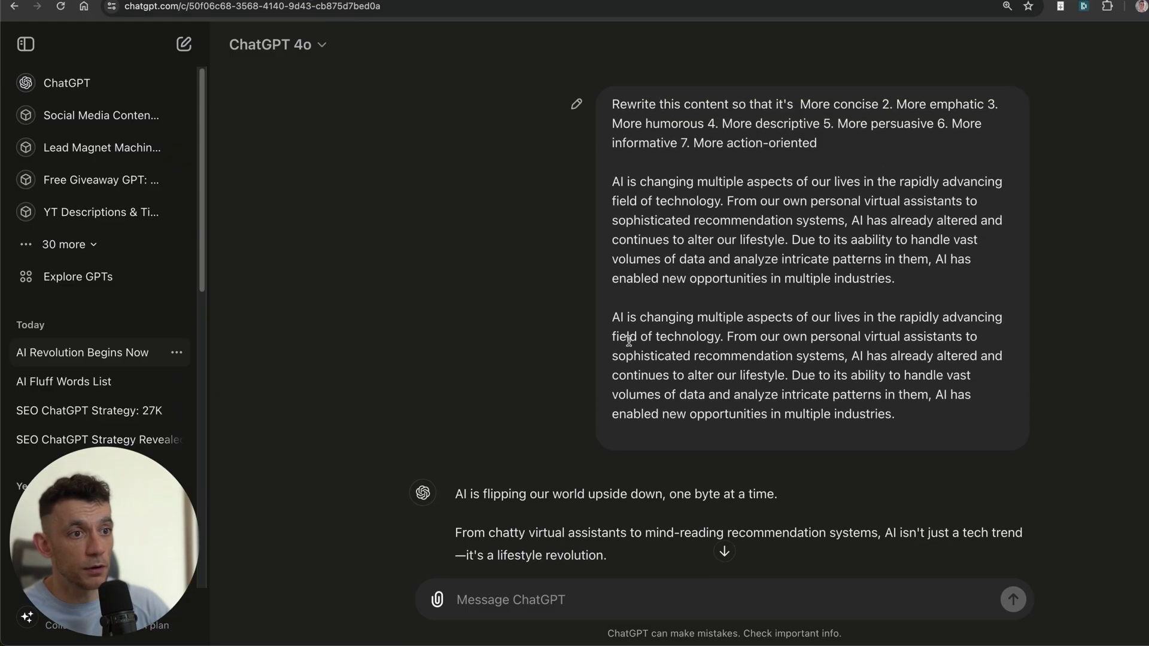
pyautogui.scroll(-3, 662, 357)
pyautogui.scroll(4, 662, 357)
# - Select the entire rewritten reply to copy it
pyautogui.moveTo(796, 104); pyautogui.dragTo(841, 151)
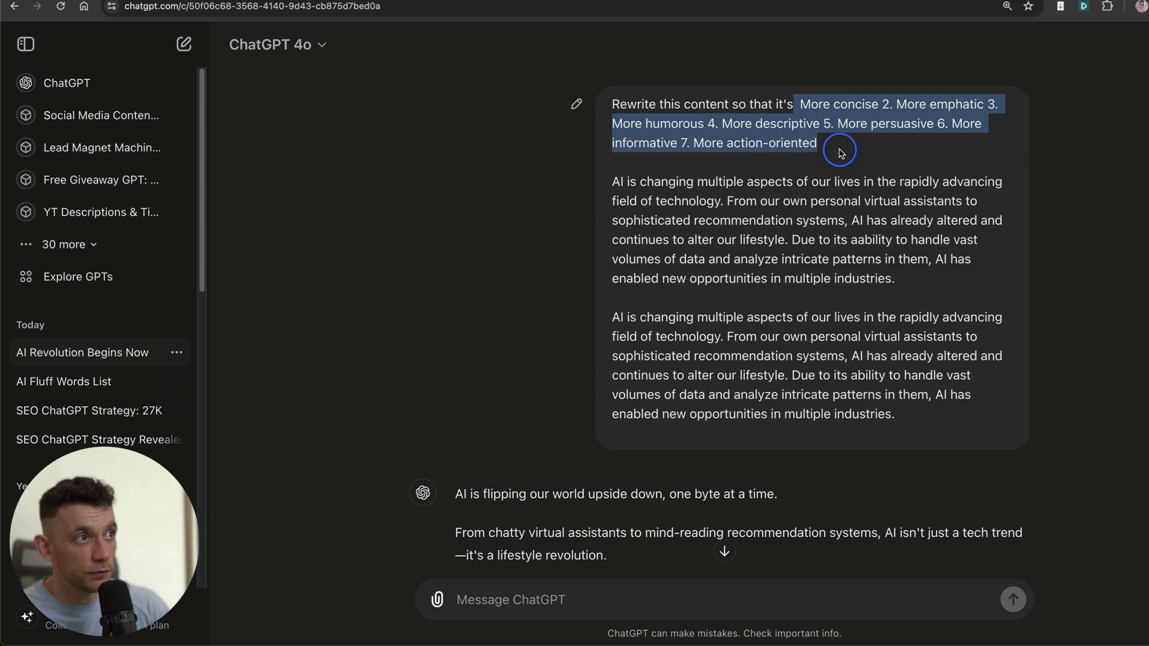
pyautogui.scroll(-5, 856, 353)
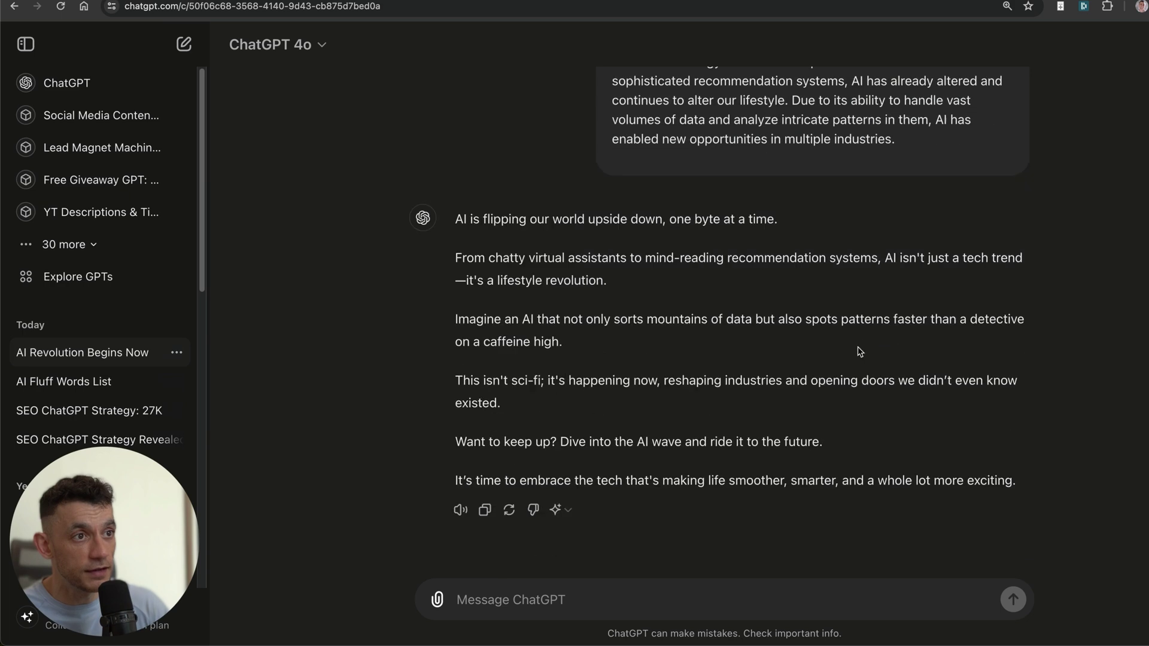
pyautogui.moveTo(426, 216); pyautogui.dragTo(1137, 486)
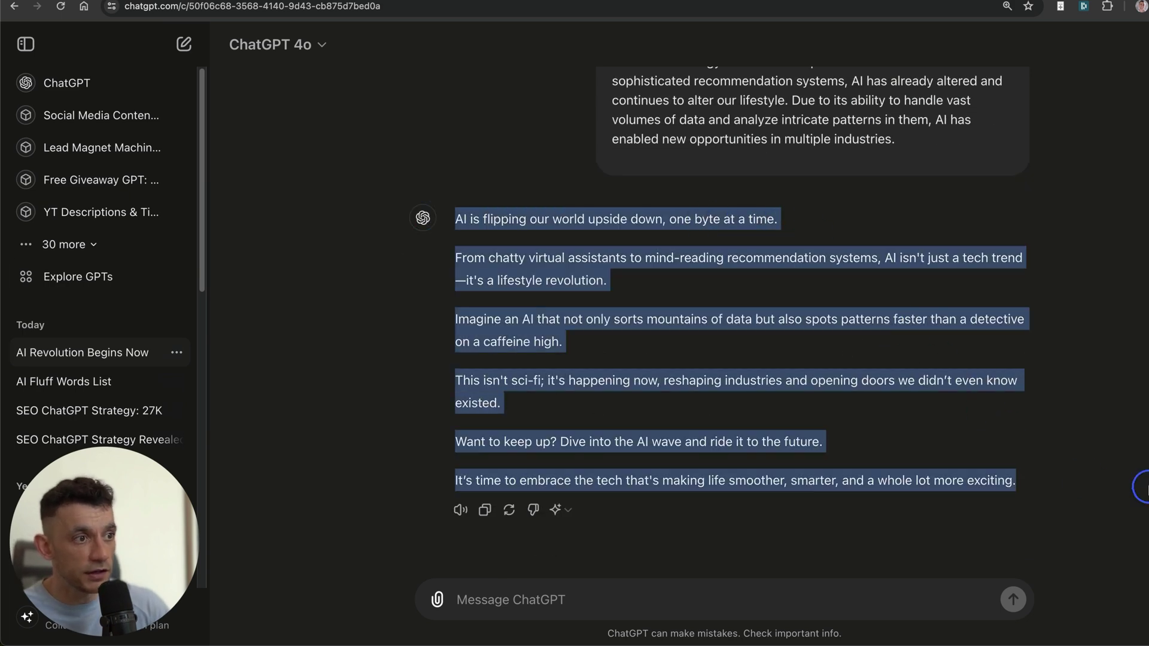
pyautogui.click(1123, 485)
pyautogui.moveTo(451, 217); pyautogui.dragTo(1103, 479)
pyautogui.click(1090, 480)
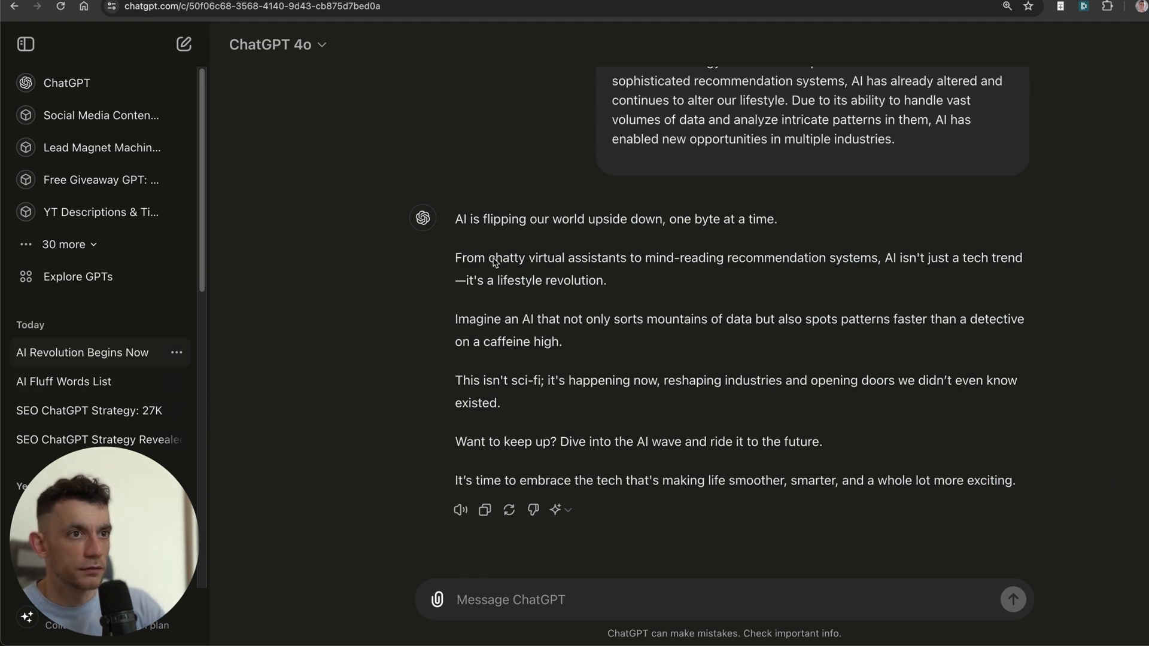
pyautogui.moveTo(450, 216); pyautogui.dragTo(1020, 490)
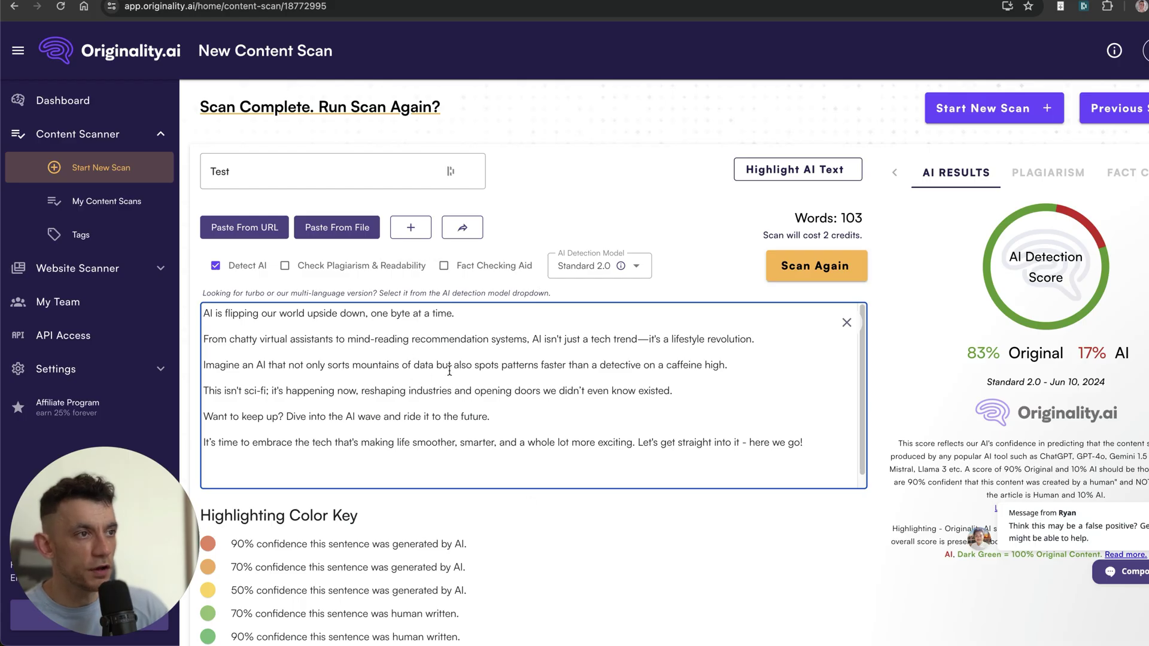
# - Rescan the ChatGPT rewrite in Originality.ai, getting a 54% Original score
pyautogui.click(851, 267)
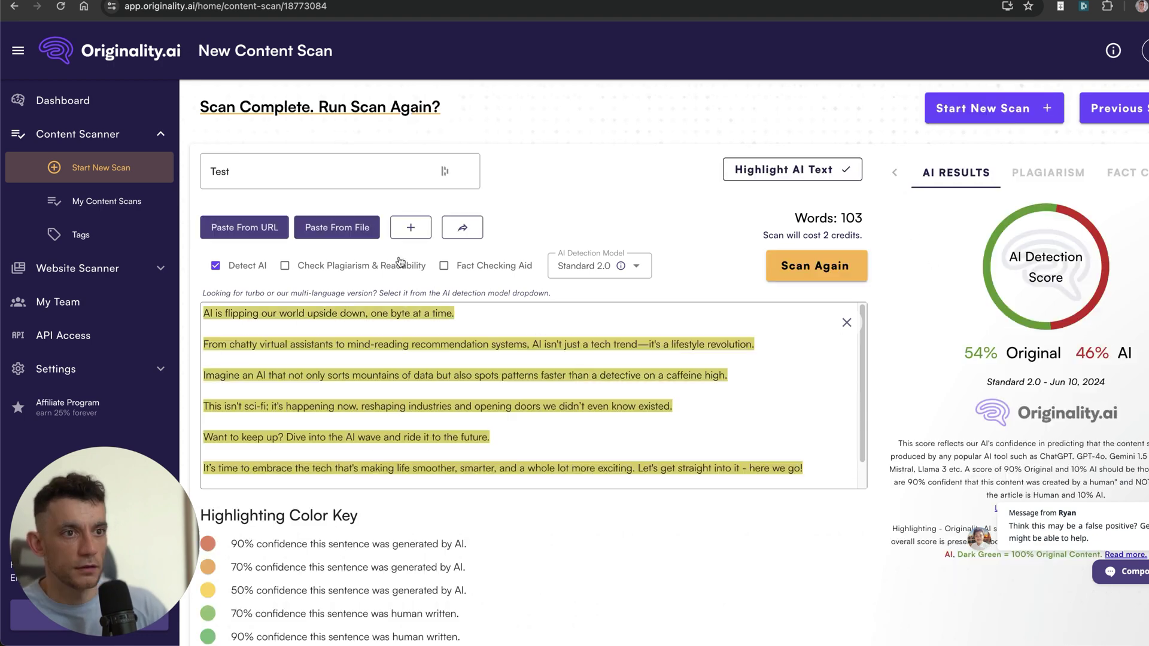
pyautogui.scroll(-1, 546, 334)
pyautogui.scroll(1, 562, 324)
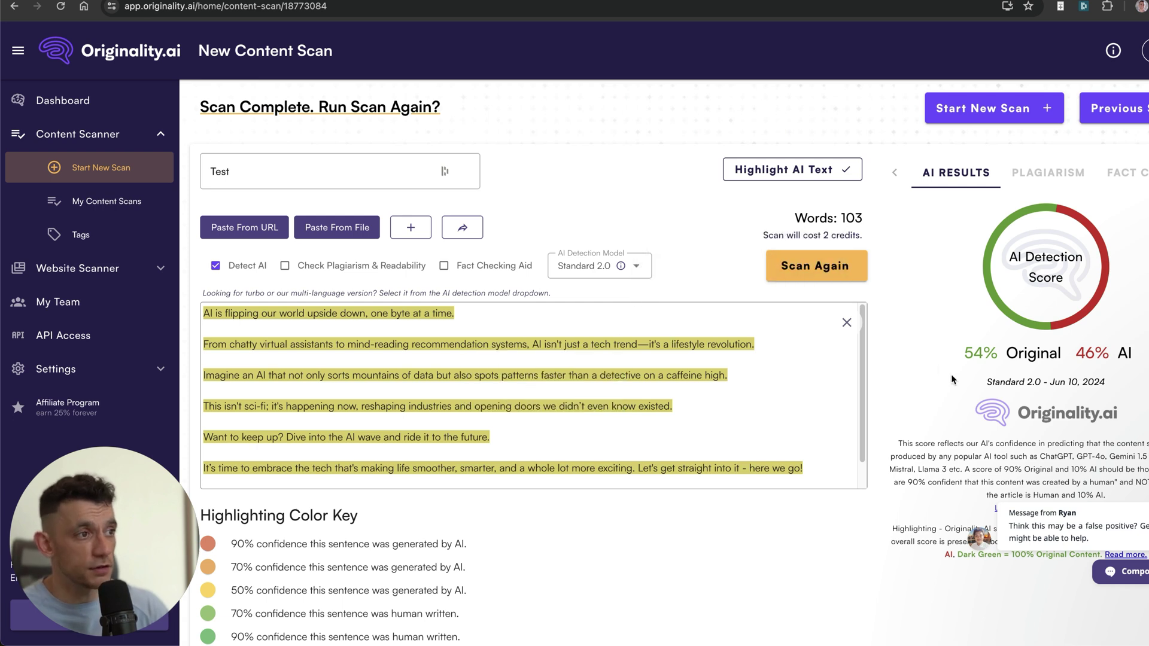
pyautogui.click(948, 355)
pyautogui.moveTo(948, 357); pyautogui.dragTo(1044, 356)
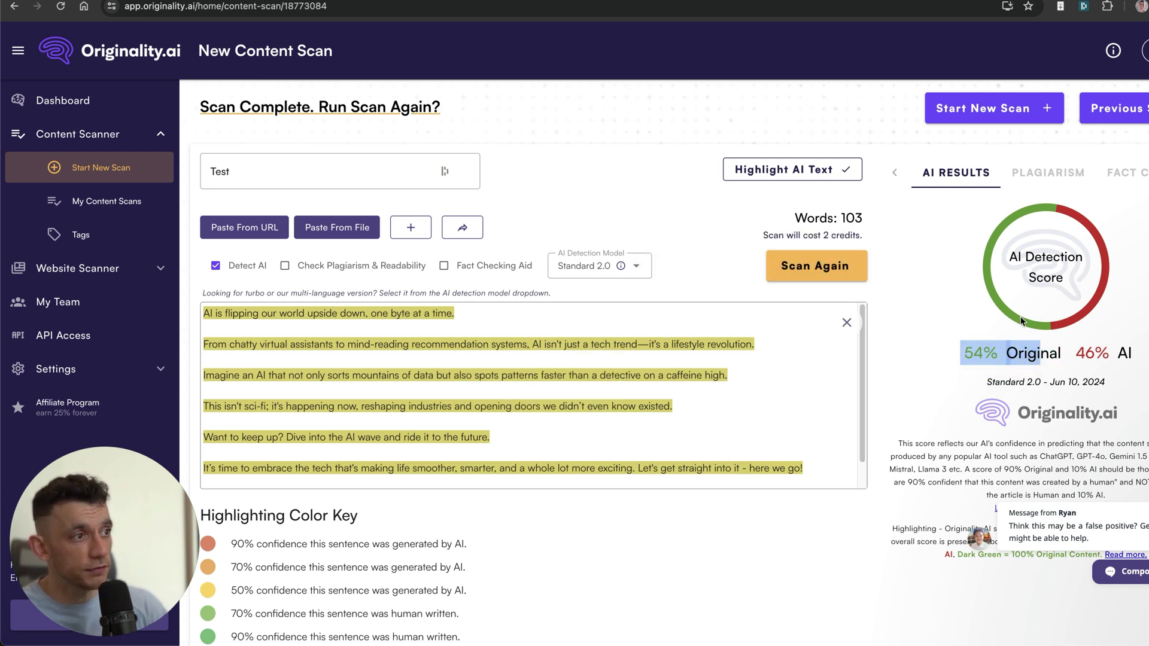
pyautogui.click(1033, 356)
# - Review the full 54% Original, 46% AI result and the text's AI likelihood
pyautogui.moveTo(1133, 354); pyautogui.dragTo(971, 358)
pyautogui.click(1026, 355)
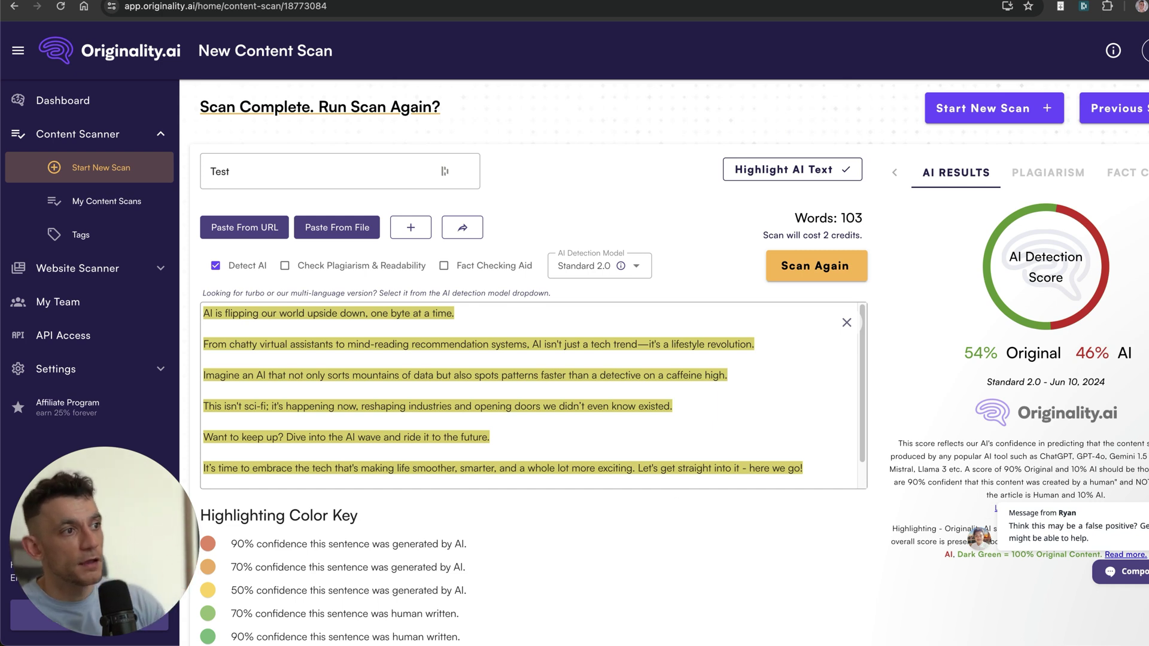
pyautogui.tripleClick(958, 352)
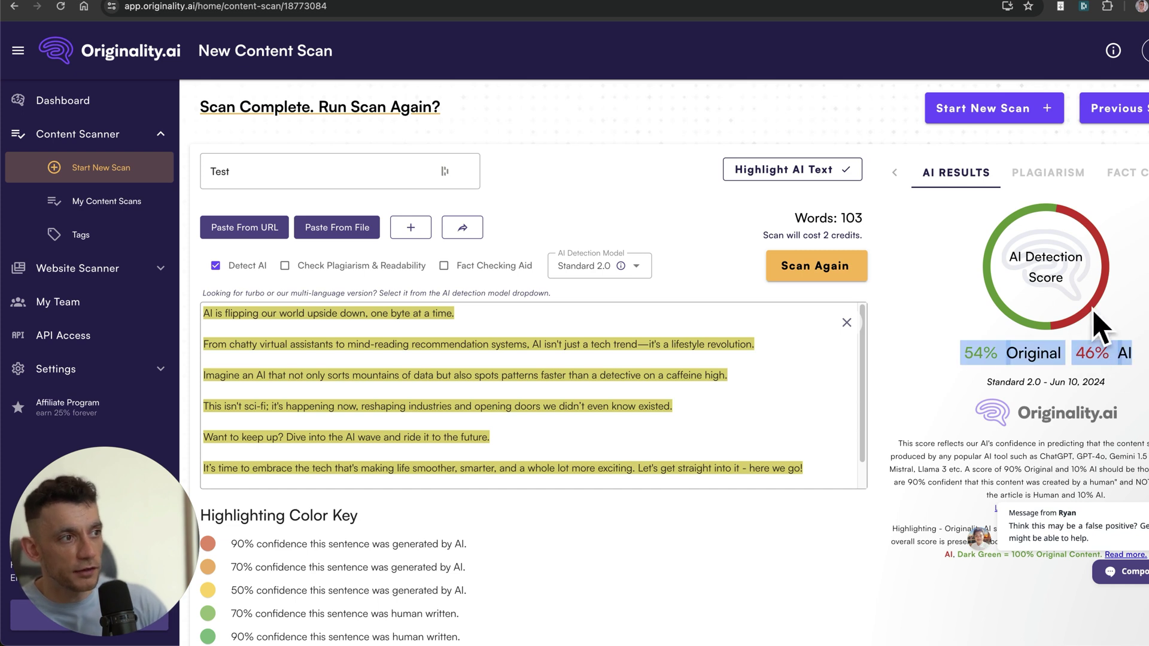
pyautogui.click(1025, 359)
pyautogui.click(462, 350)
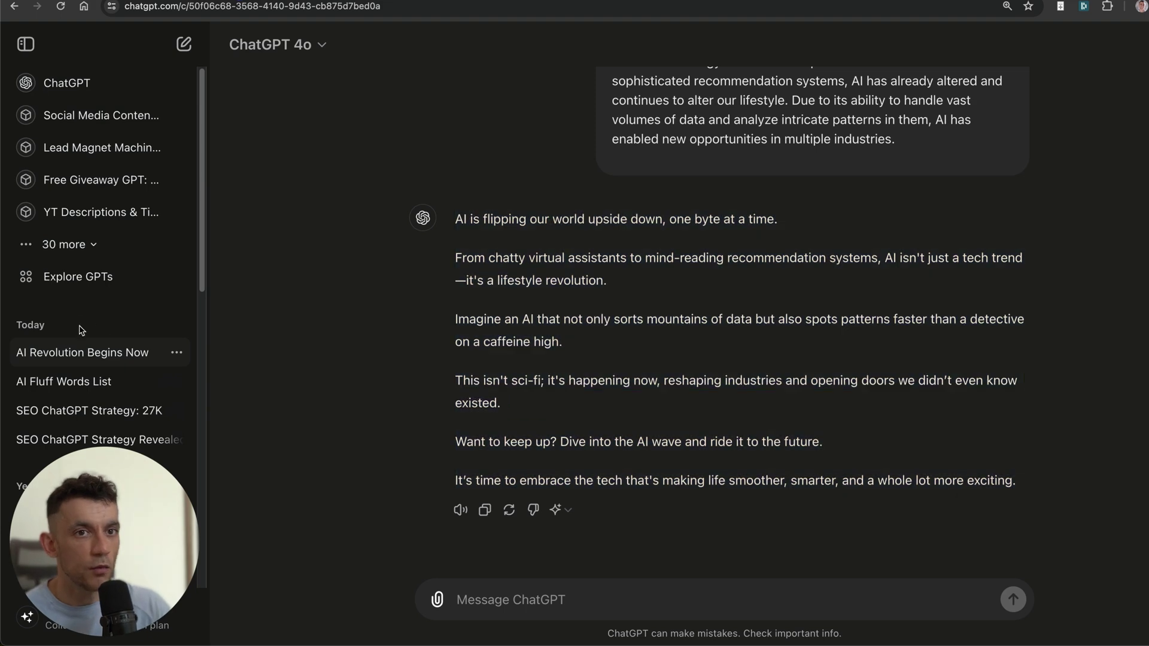
# - Select the top fluff words in the AI Fluff Words List conversation
pyautogui.click(72, 381)
pyautogui.scroll(20, 473, 237)
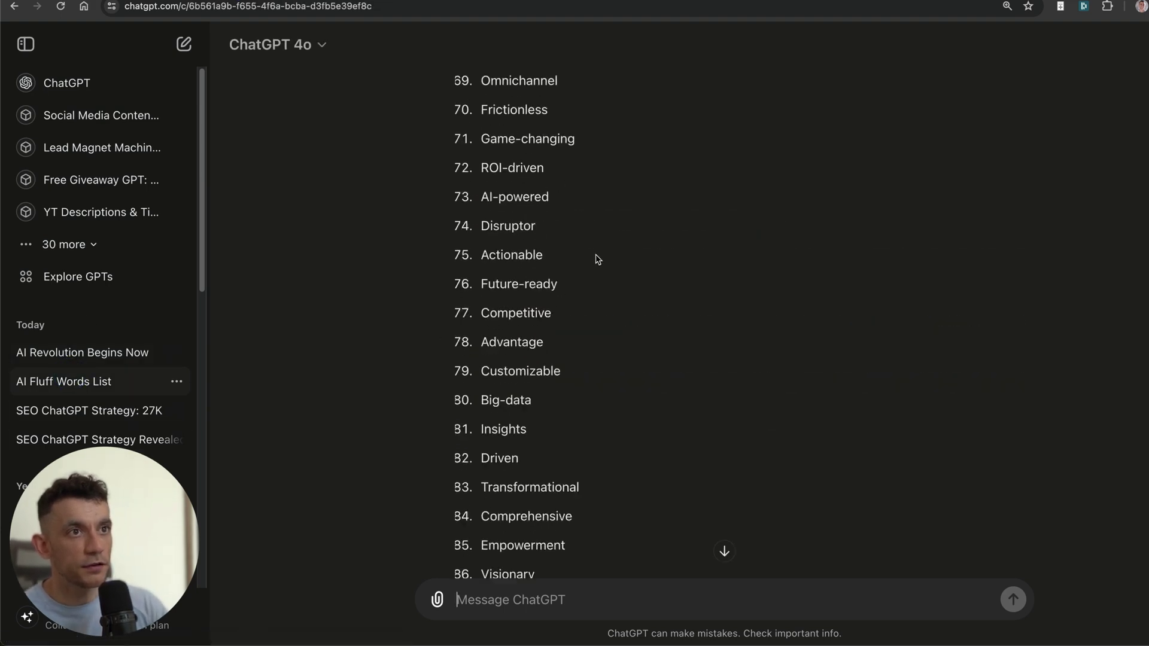
pyautogui.scroll(10, 512, 208)
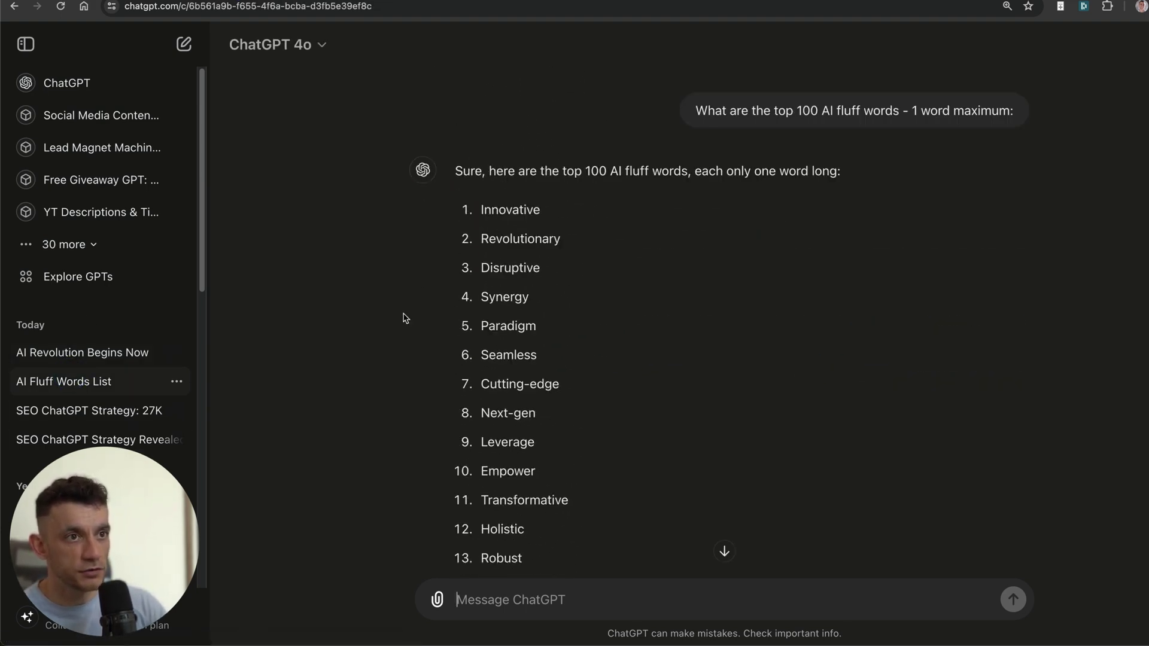
pyautogui.moveTo(462, 203); pyautogui.dragTo(585, 293)
pyautogui.click(450, 301)
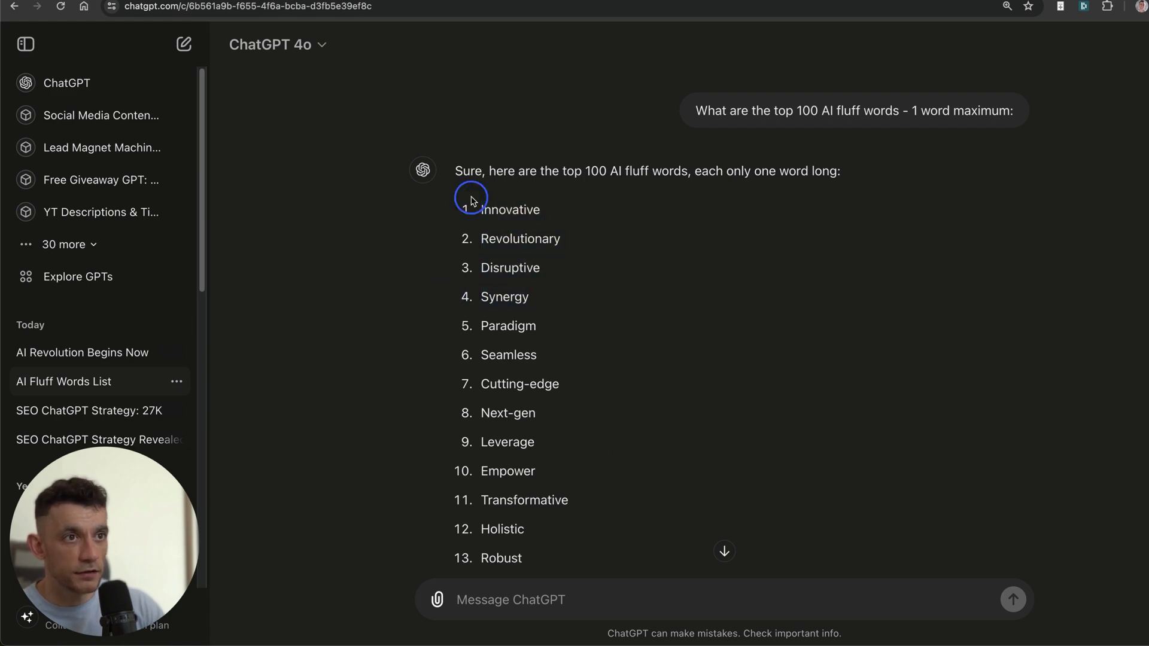
pyautogui.moveTo(470, 194); pyautogui.dragTo(702, 444)
# - In the AI Revolution Begins Now chat, send 'Remove' with the pasted fluff-word prompt, adding '+ use'
pyautogui.press('super+bracketleft')
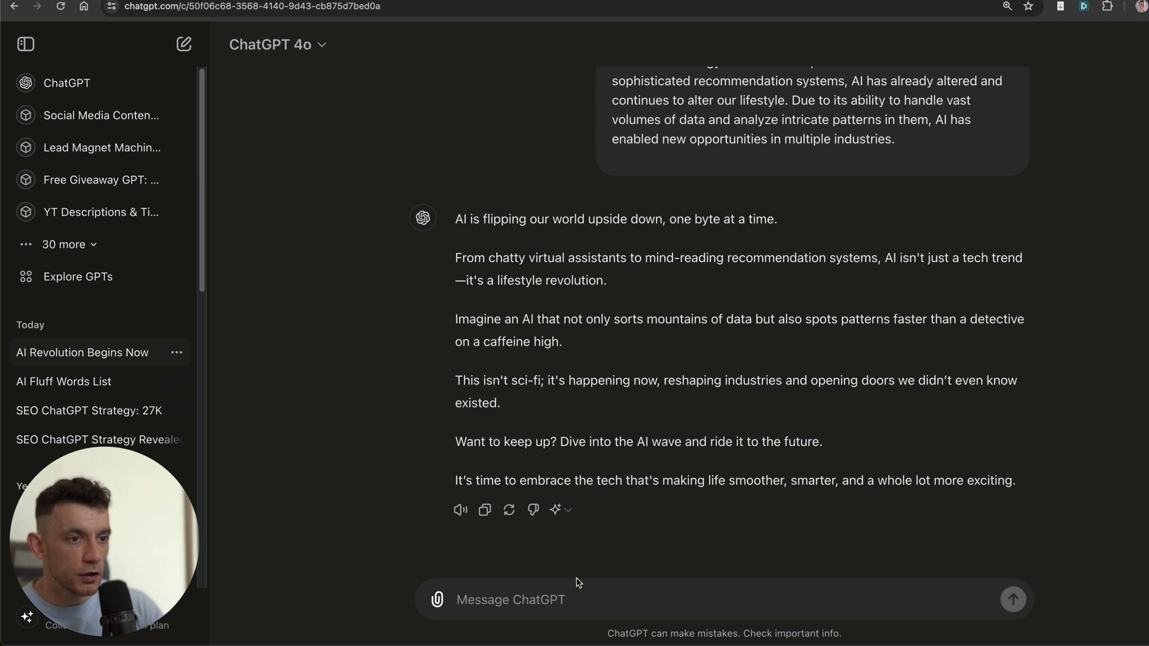
pyautogui.write('Remove')
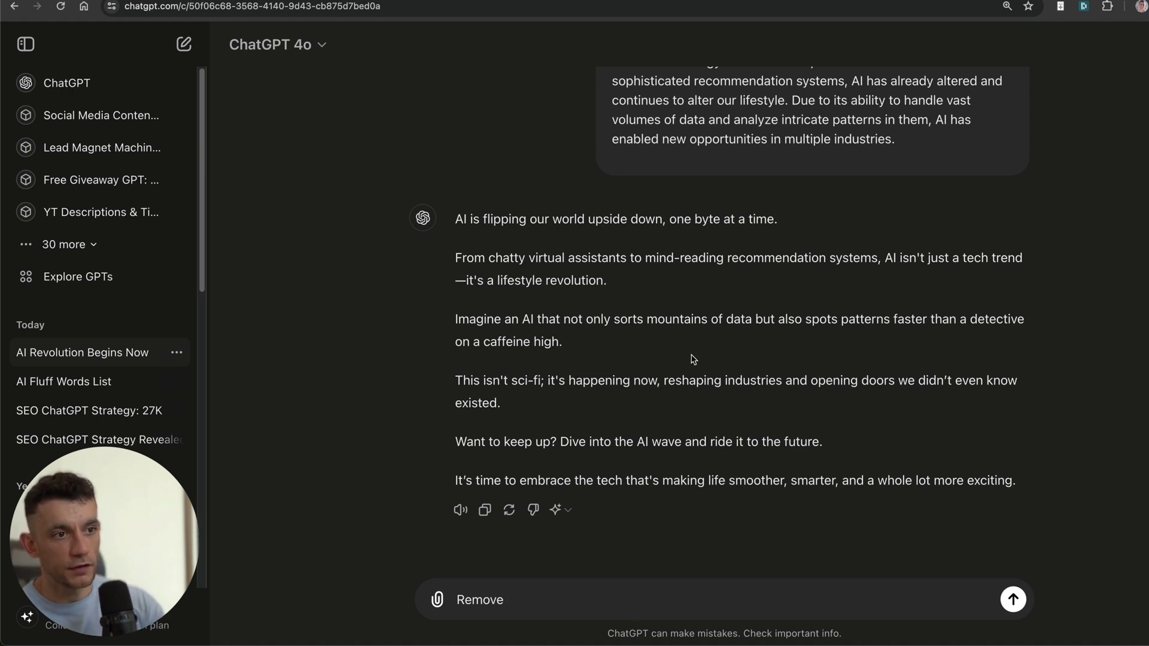
pyautogui.moveTo(584, 441); pyautogui.dragTo(527, 442)
pyautogui.click(573, 441)
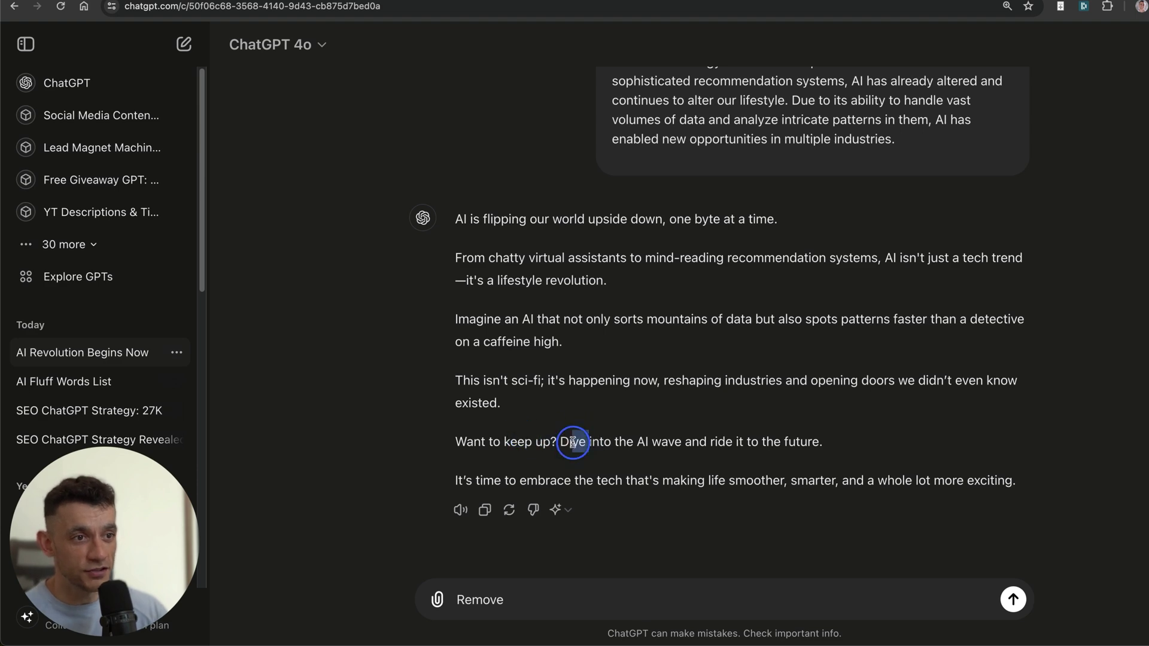
pyautogui.tripleClick(573, 441)
pyautogui.click(537, 616)
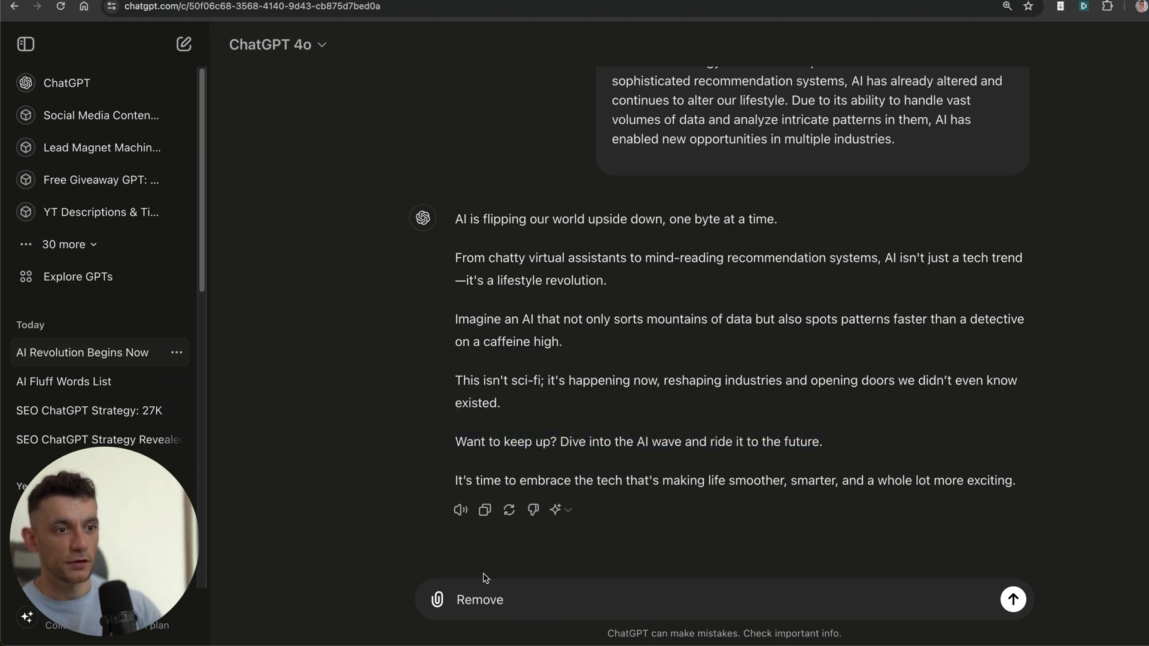
pyautogui.press('super+v')
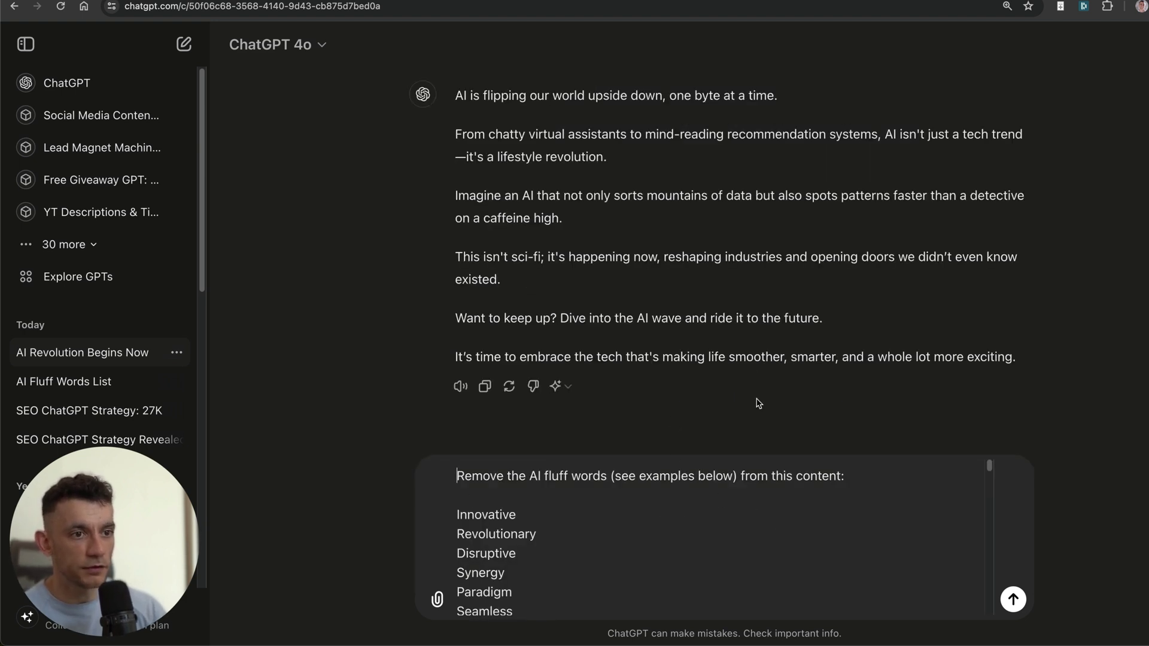
pyautogui.click(736, 476)
pyautogui.write('+ use')
pyautogui.press('Return')
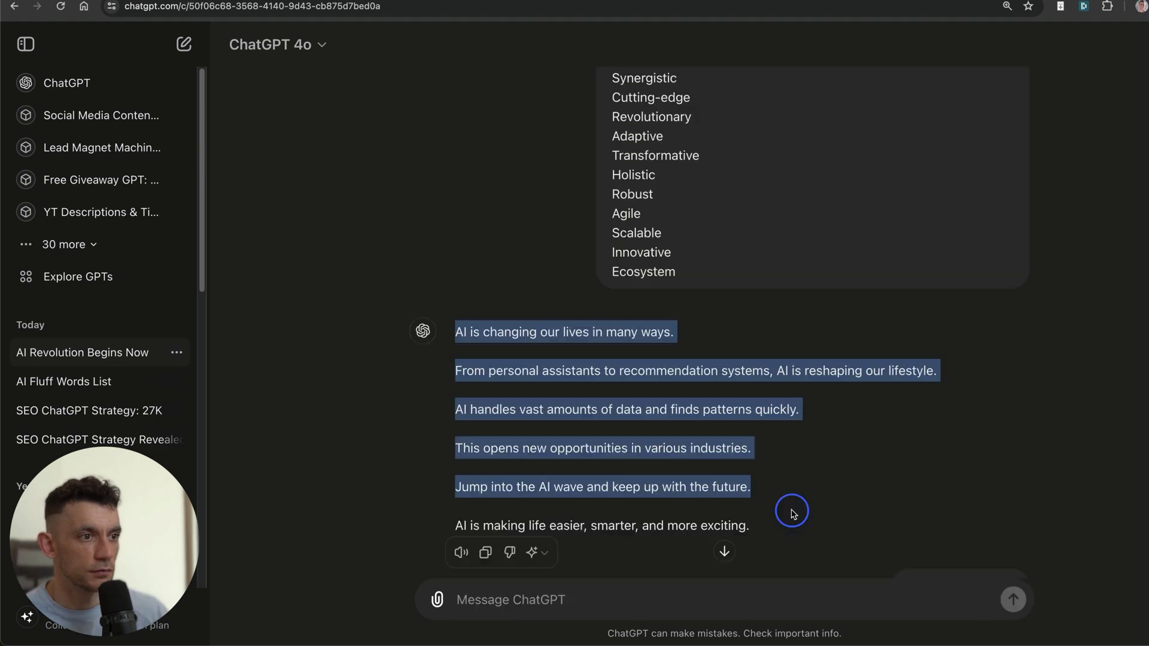
# - Select the paragraphs of ChatGPT's de-fluffed reply
pyautogui.click(505, 402)
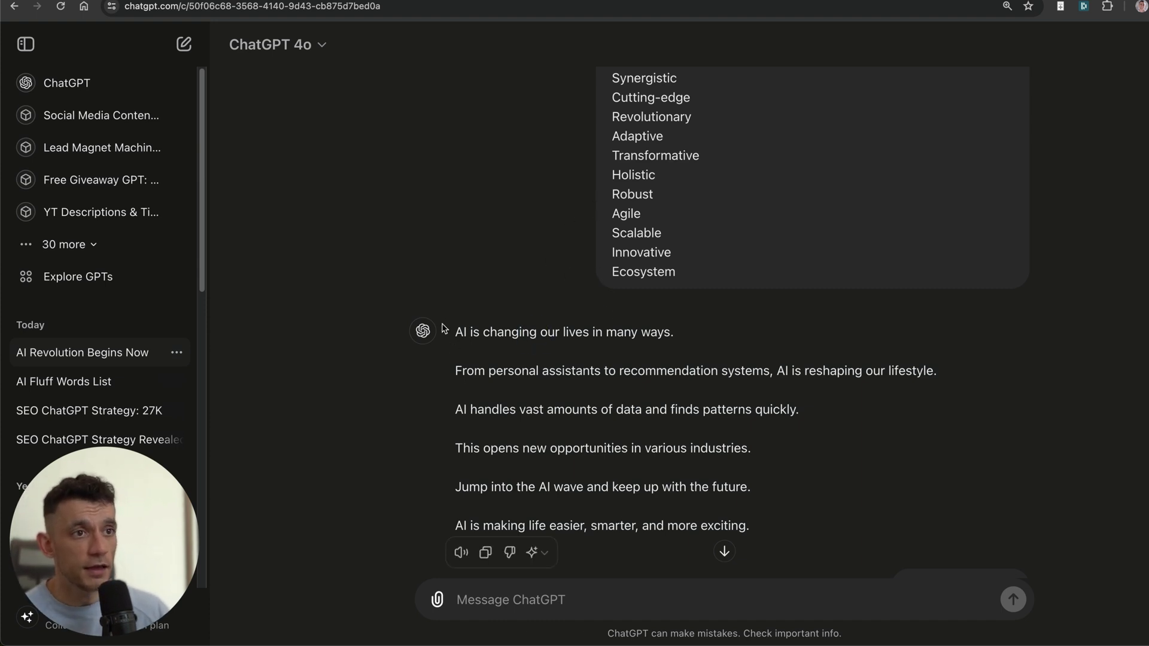
pyautogui.moveTo(450, 331); pyautogui.dragTo(784, 532)
pyautogui.moveTo(458, 330); pyautogui.dragTo(803, 526)
pyautogui.scroll(10, 701, 392)
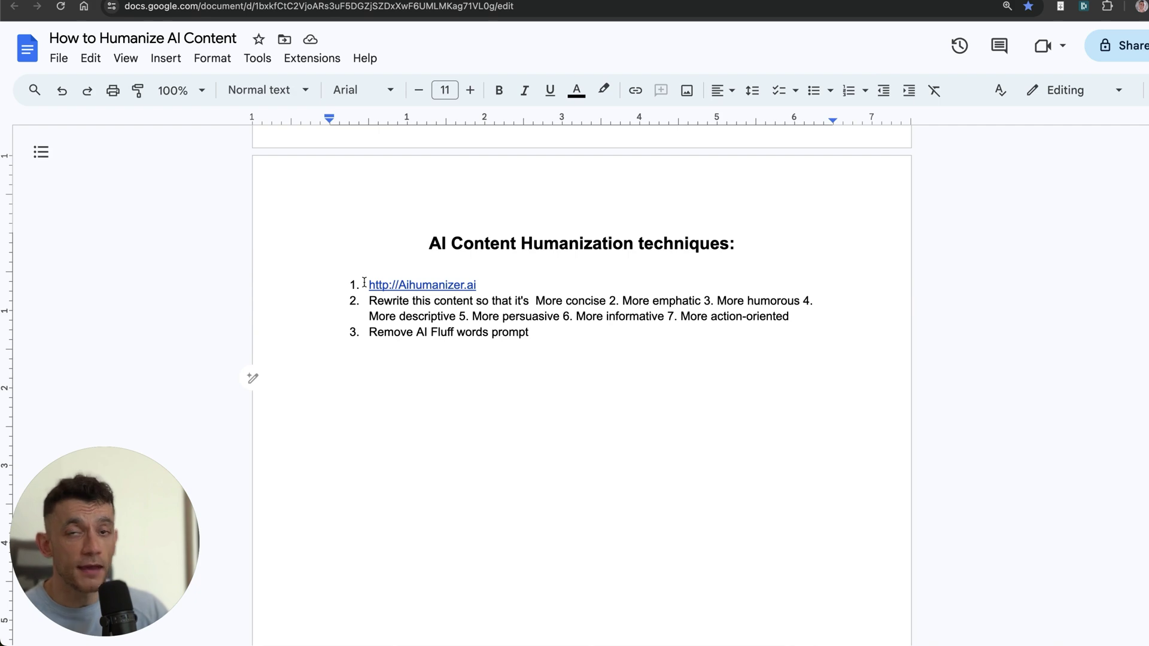
# - Add an empty item 4 after the third technique in the Google Docs list
pyautogui.moveTo(364, 284); pyautogui.dragTo(800, 326)
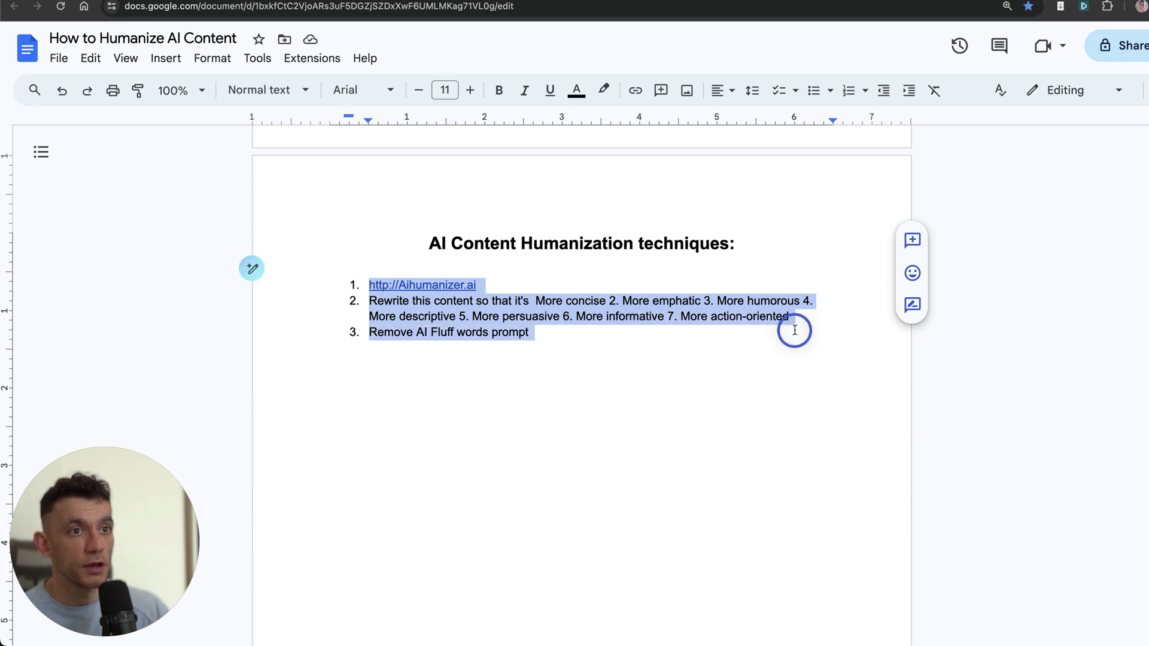
pyautogui.click(549, 335)
pyautogui.press('Return')
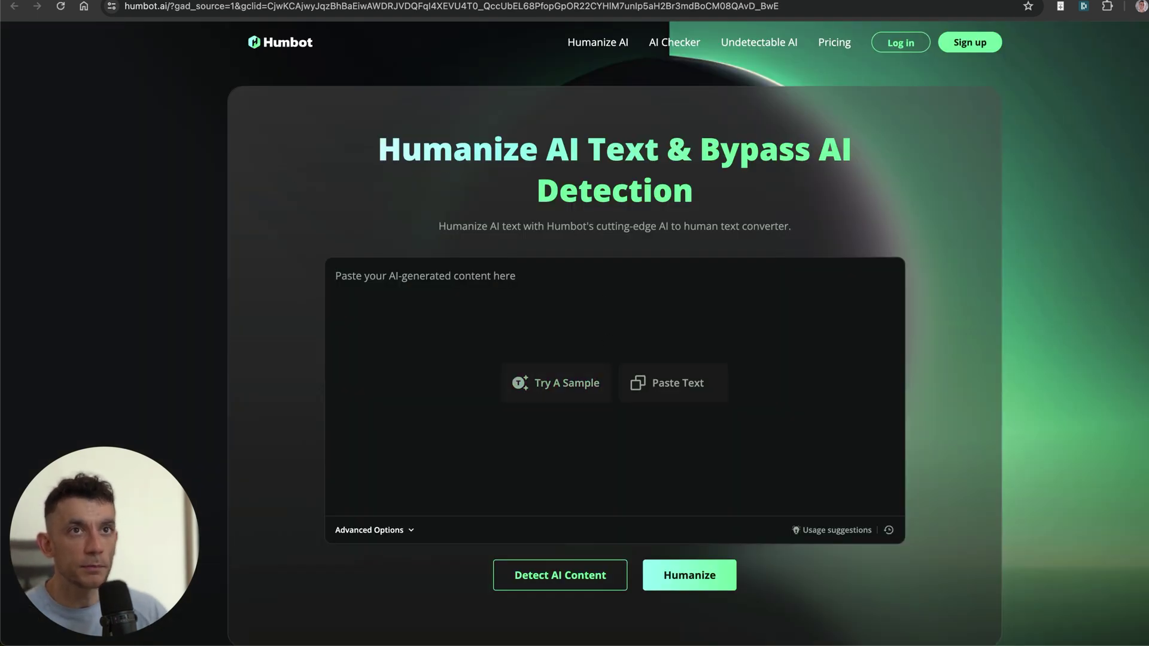
# - Load Humbot's sample AI paragraph and humanize it
pyautogui.click(582, 386)
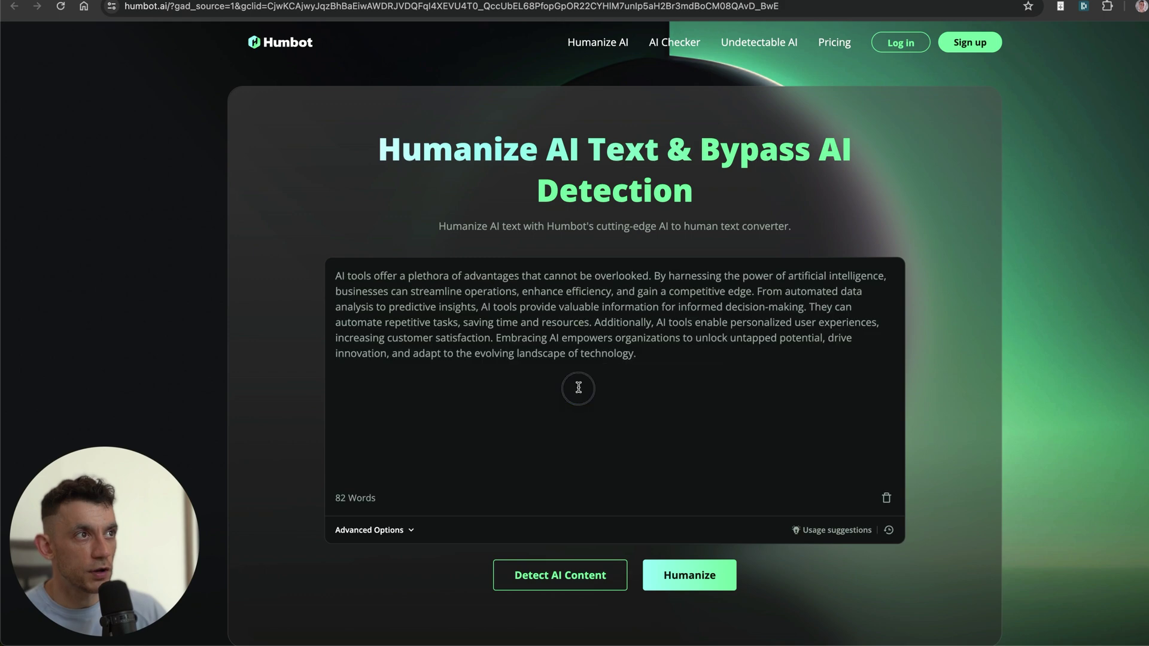
pyautogui.tripleClick(562, 331)
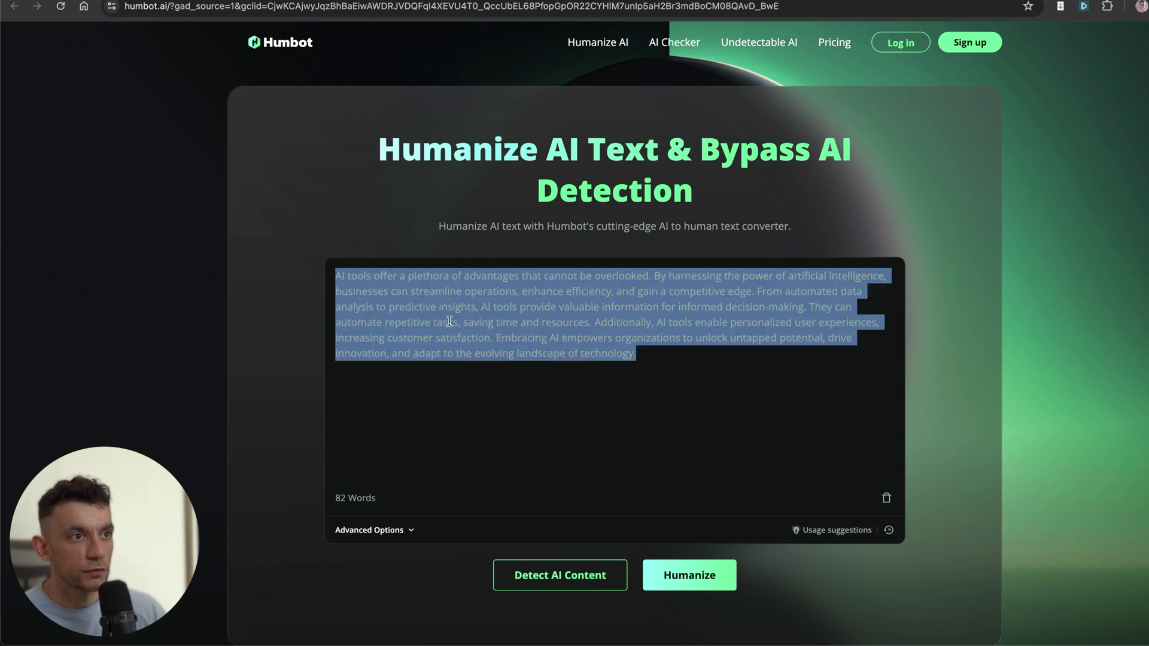
pyautogui.click(639, 248)
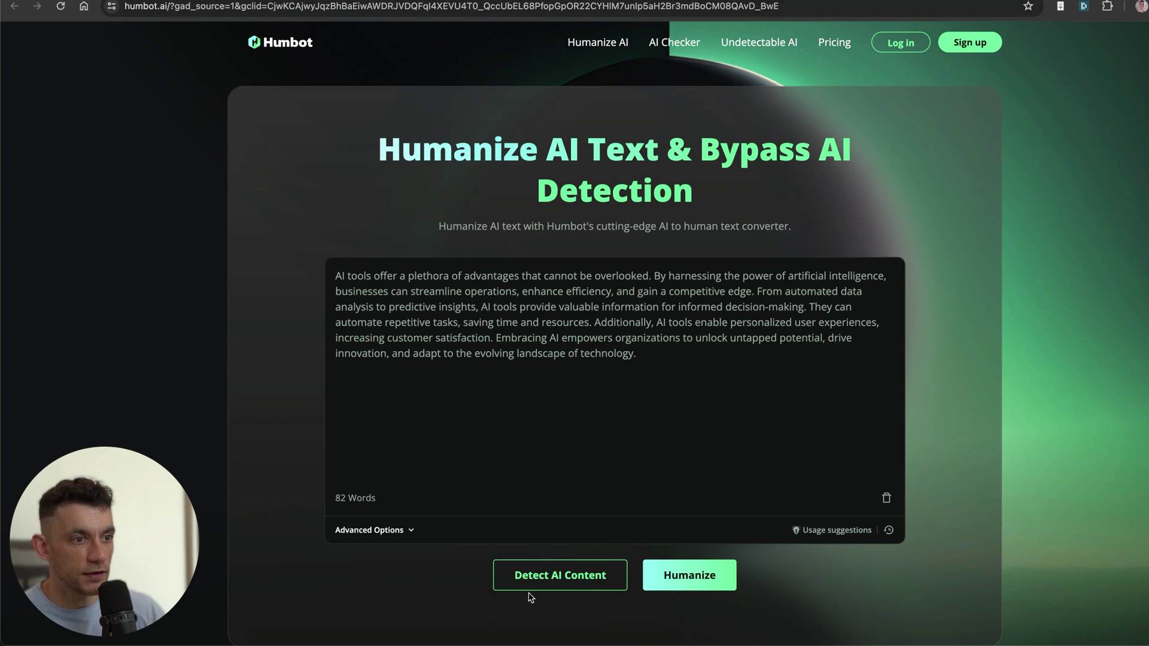
pyautogui.click(723, 575)
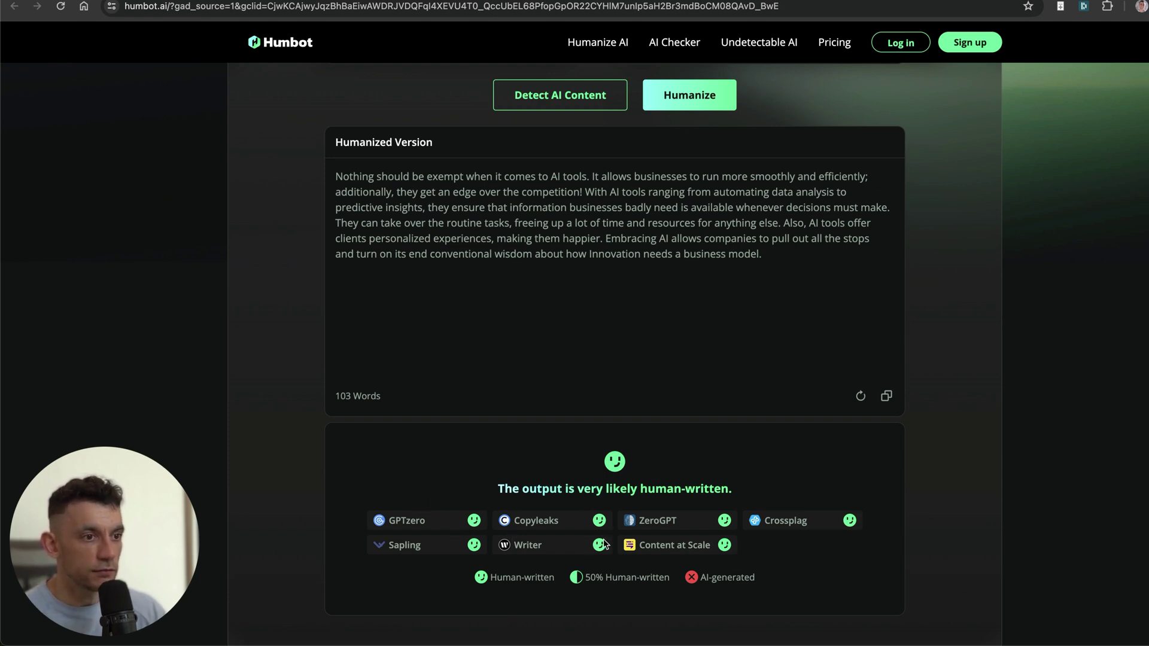
# - Review Humbot's 103-word humanized output and its very-likely-human detector verdict
pyautogui.scroll(-4, 468, 494)
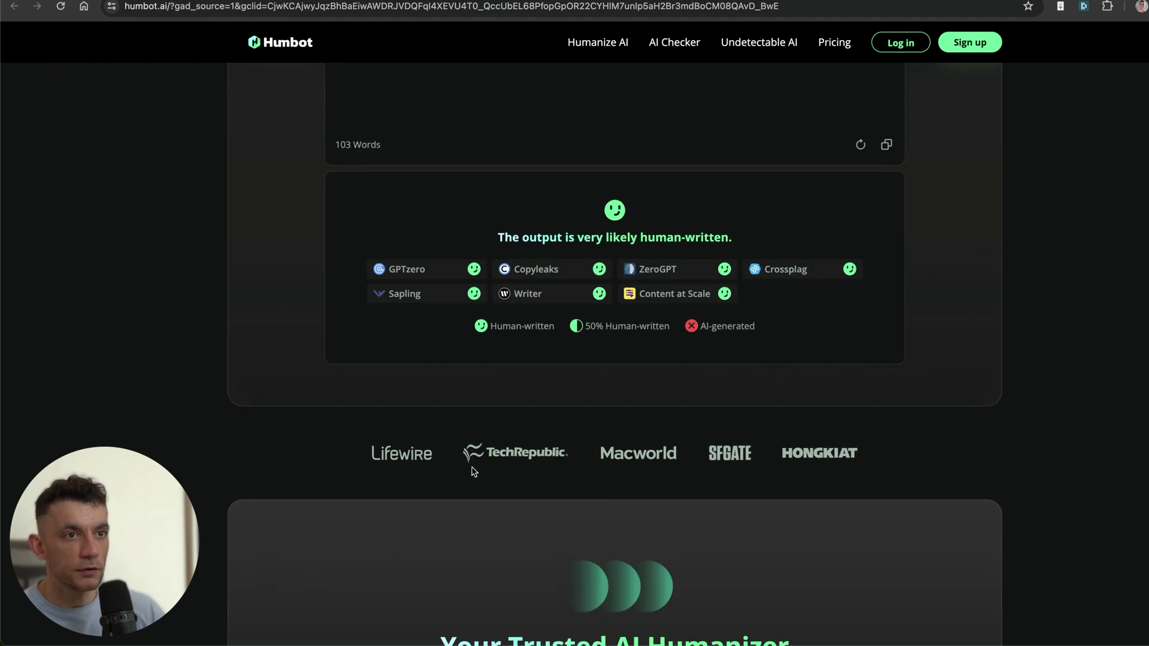
pyautogui.scroll(3, 457, 485)
pyautogui.scroll(1, 455, 481)
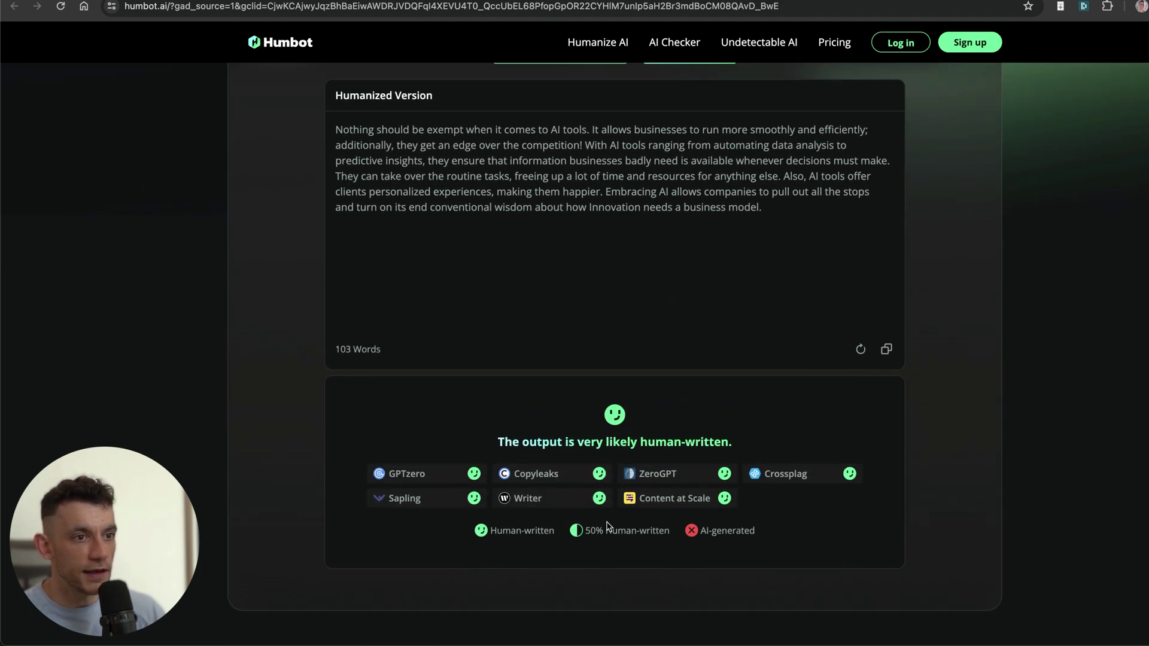
pyautogui.scroll(1, 588, 555)
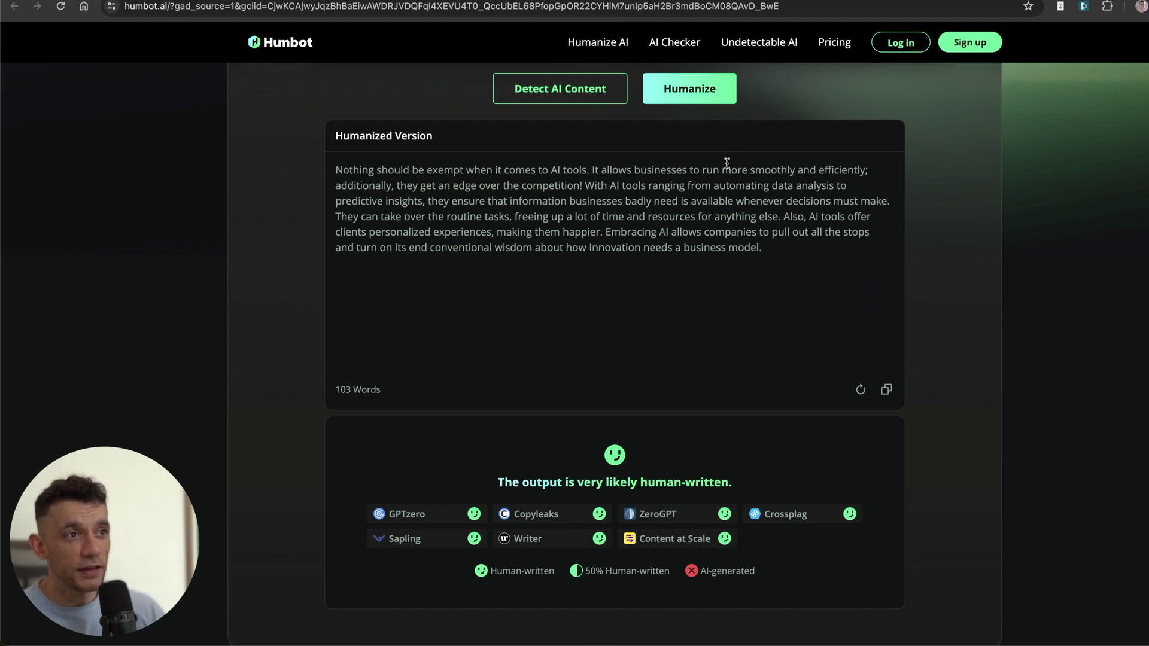
pyautogui.moveTo(762, 247); pyautogui.dragTo(742, 216)
pyautogui.click(504, 195)
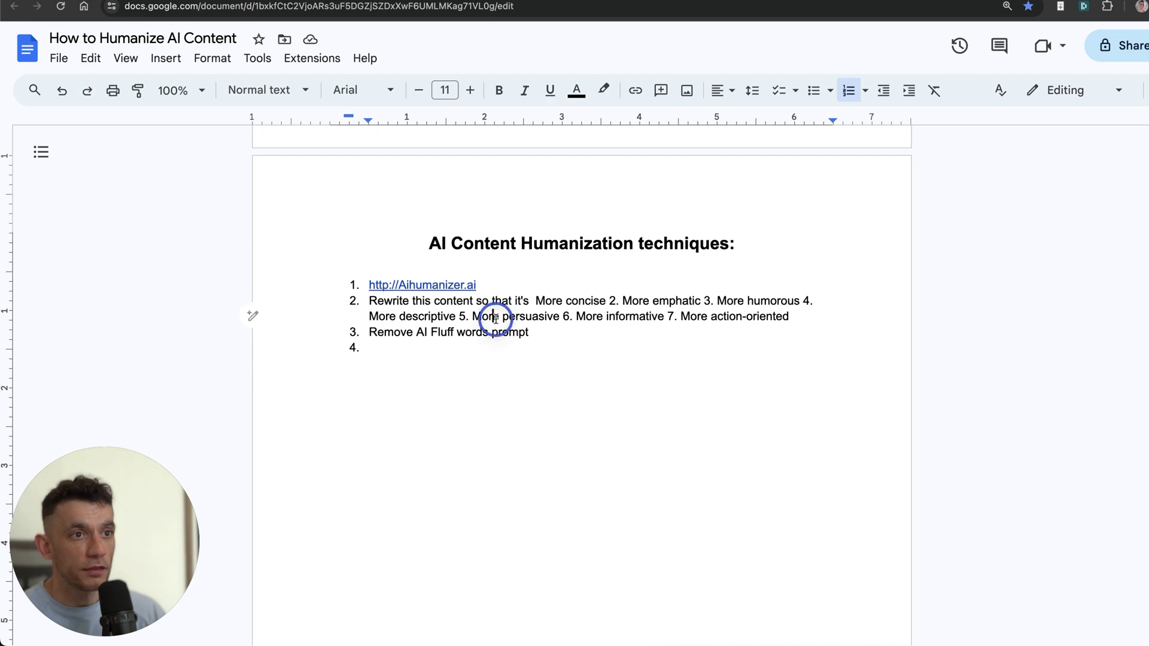
pyautogui.tripleClick(496, 320)
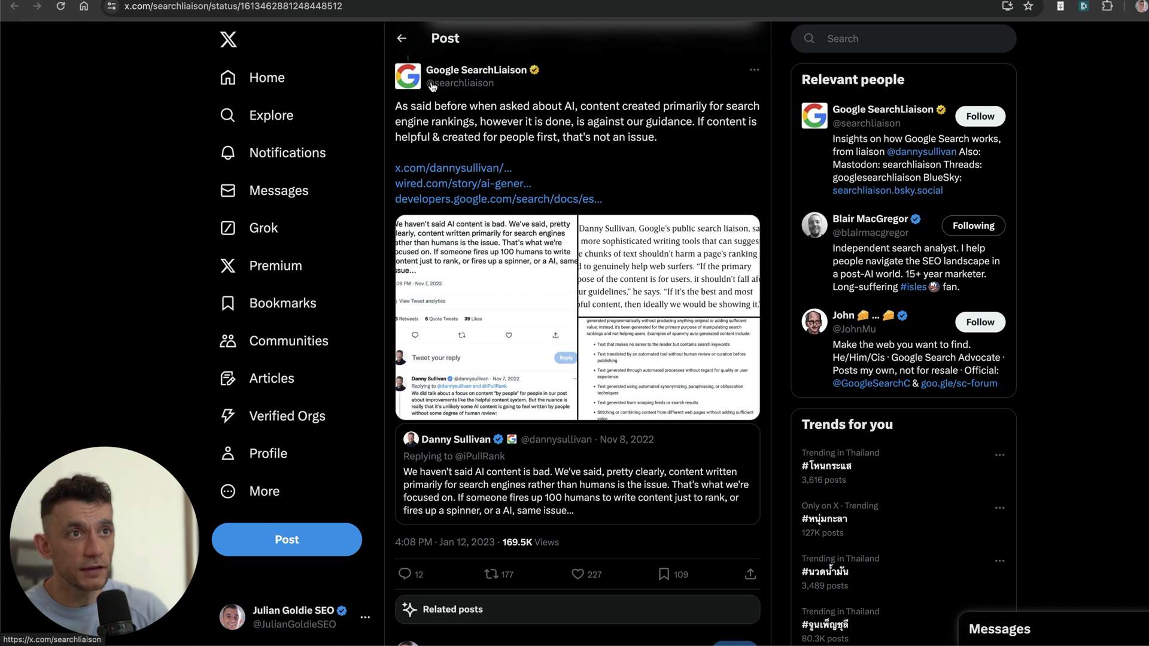
# - Highlight SearchLiaison's sentences saying helpful, people-first content is fine however it's produced
pyautogui.moveTo(453, 70)
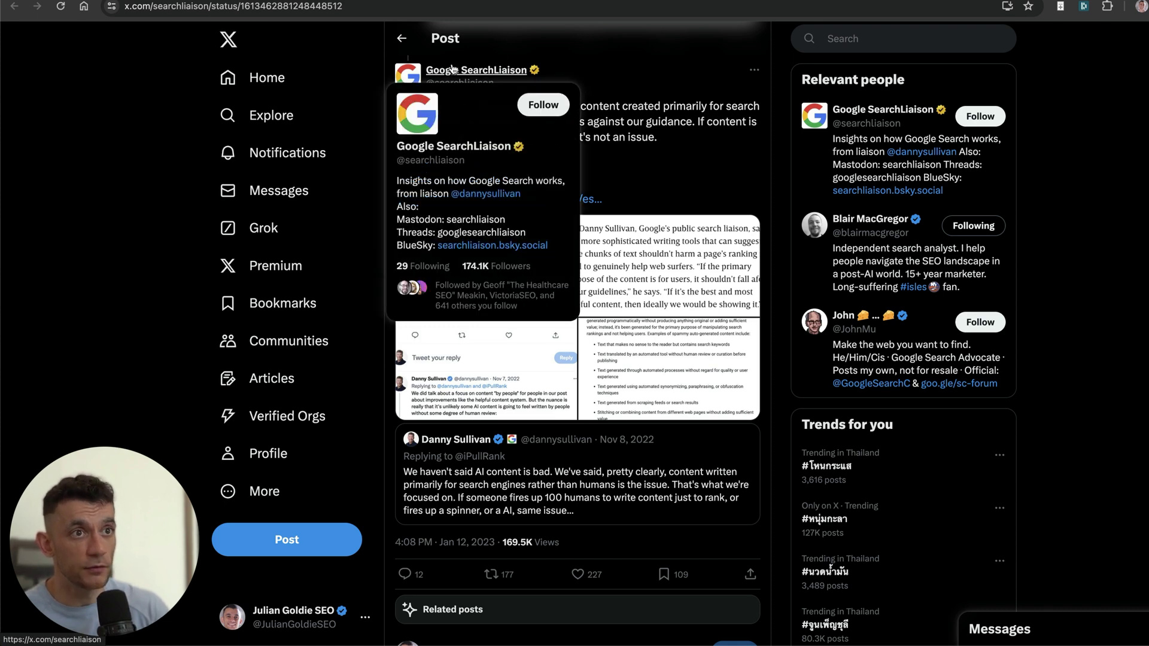
pyautogui.moveTo(673, 122); pyautogui.dragTo(658, 138)
pyautogui.moveTo(395, 102); pyautogui.dragTo(655, 137)
pyautogui.click(691, 122)
pyautogui.click(653, 139)
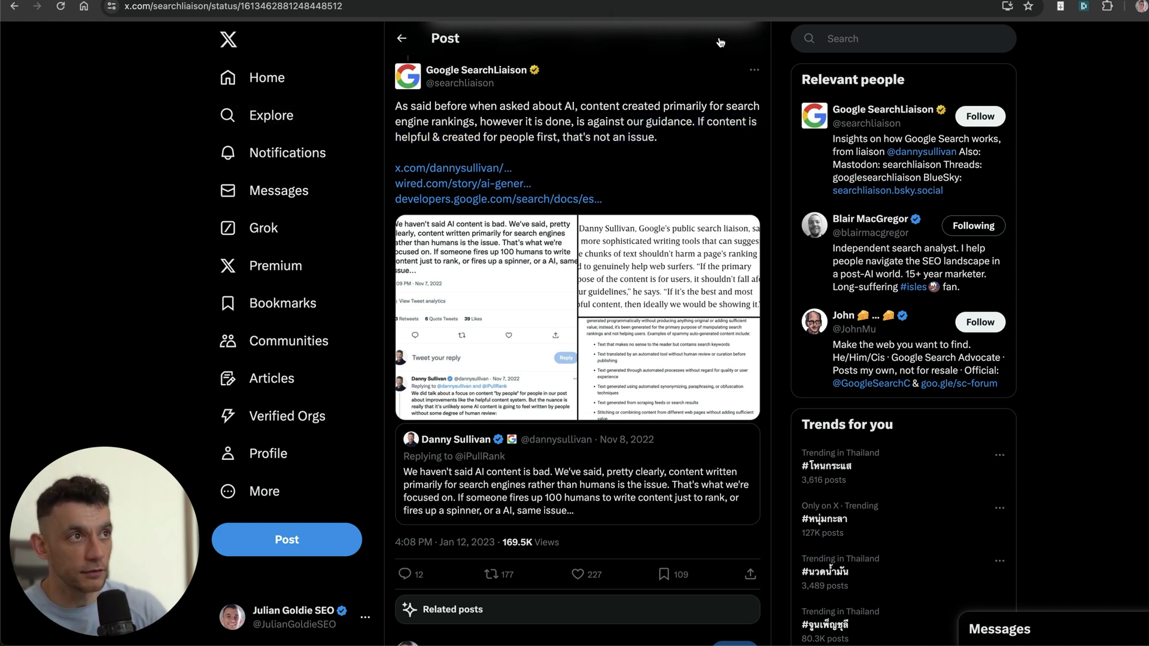
pyautogui.scroll(-3, 677, 205)
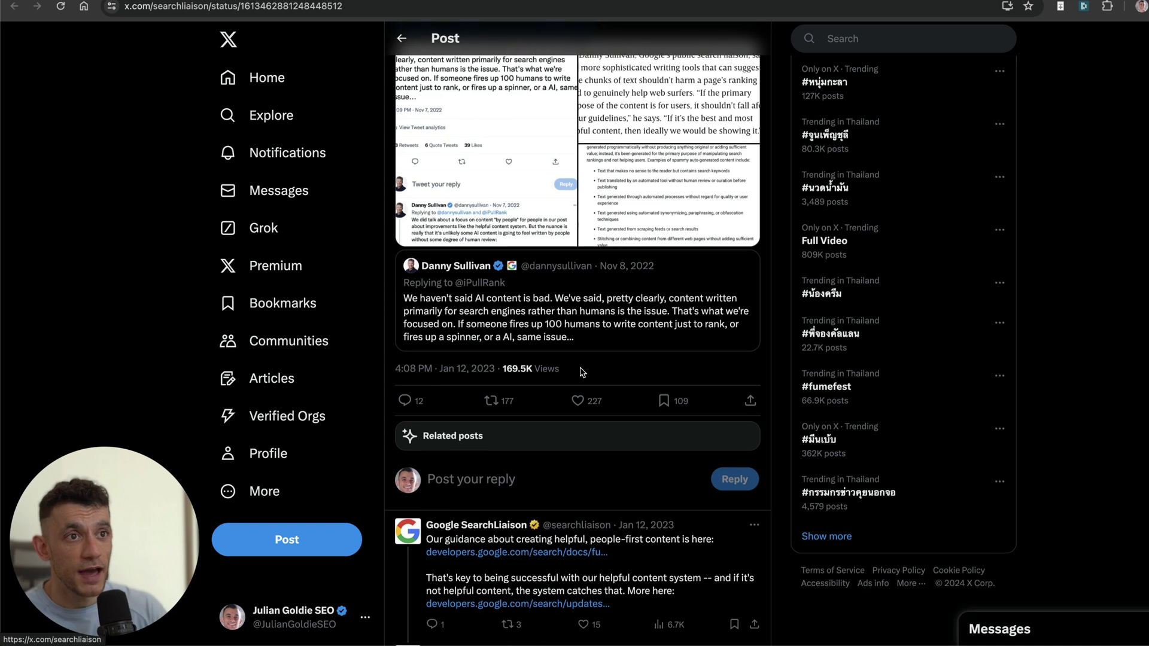
pyautogui.scroll(4, 677, 206)
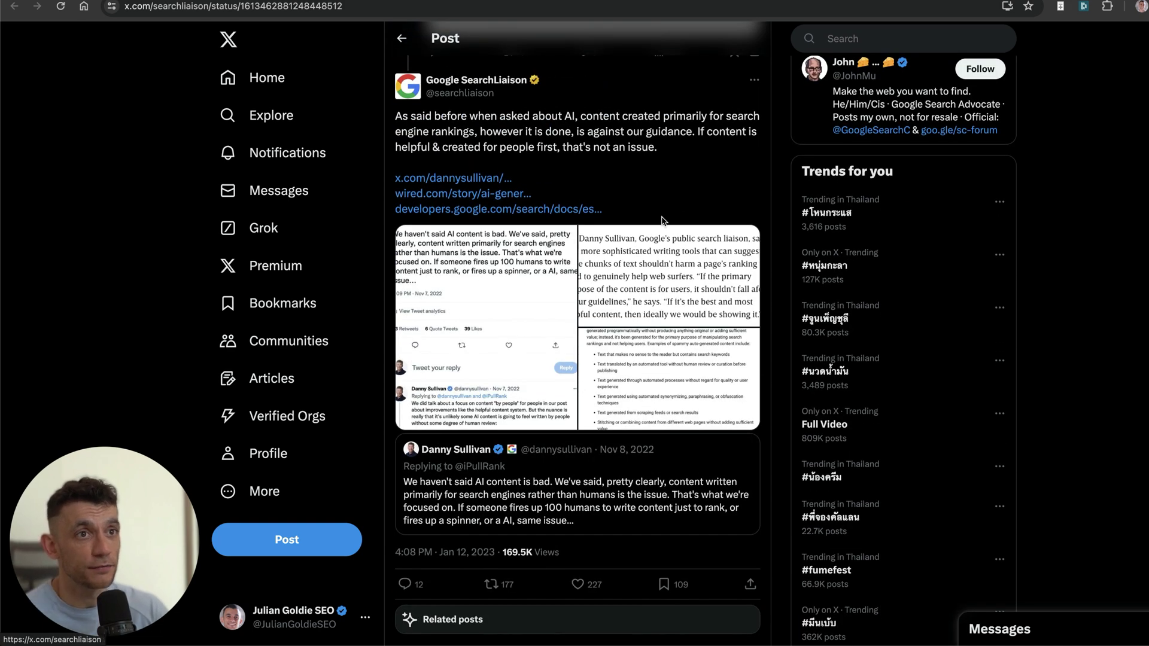
pyautogui.hotkey('ctrl', 'Tab')
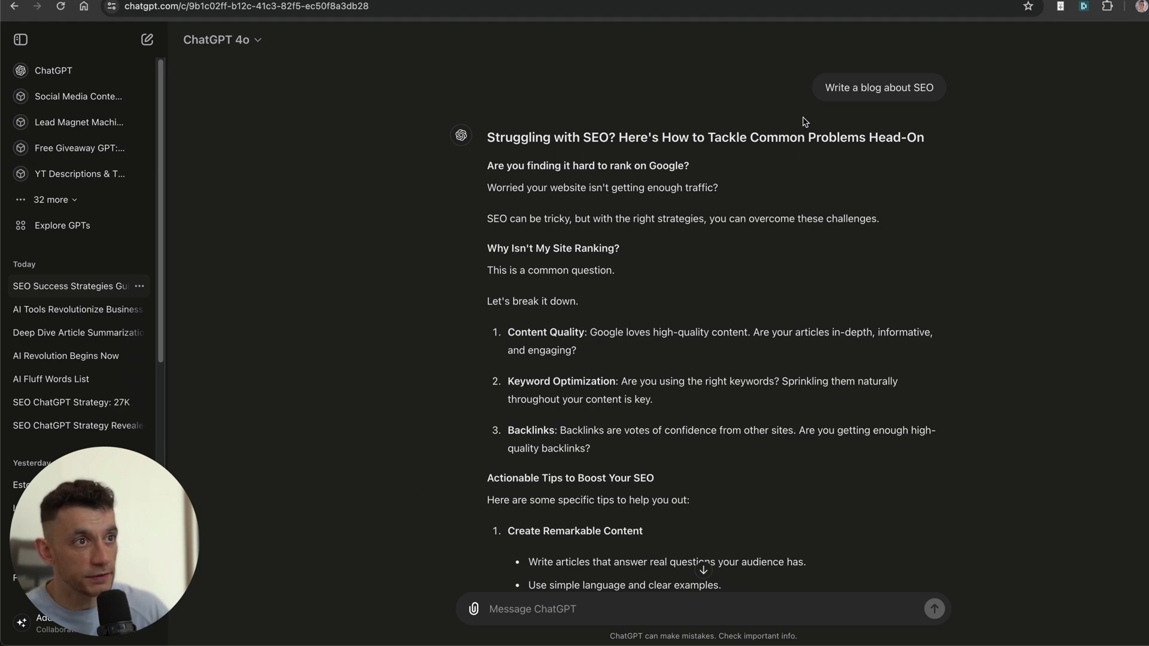
# - Zoom in on ChatGPT's SEO blog article and scroll through it
pyautogui.hotkey('ctrl', '+')
pyautogui.hotkey('ctrl', '+')
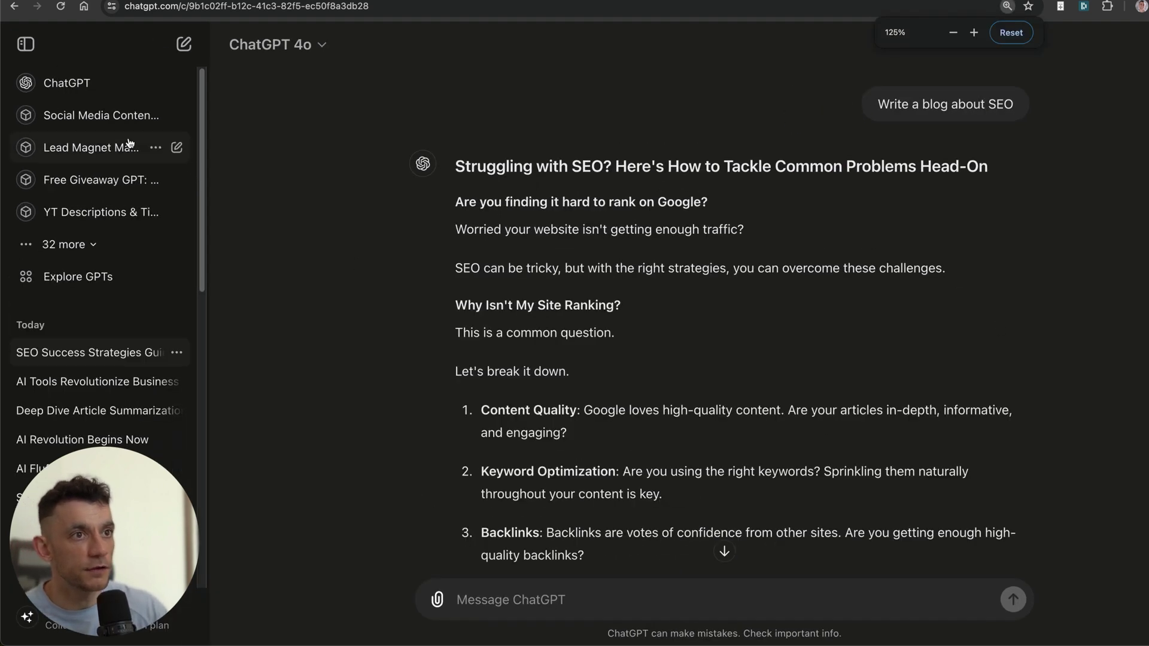
pyautogui.scroll(-20, 756, 360)
pyautogui.scroll(20, 756, 317)
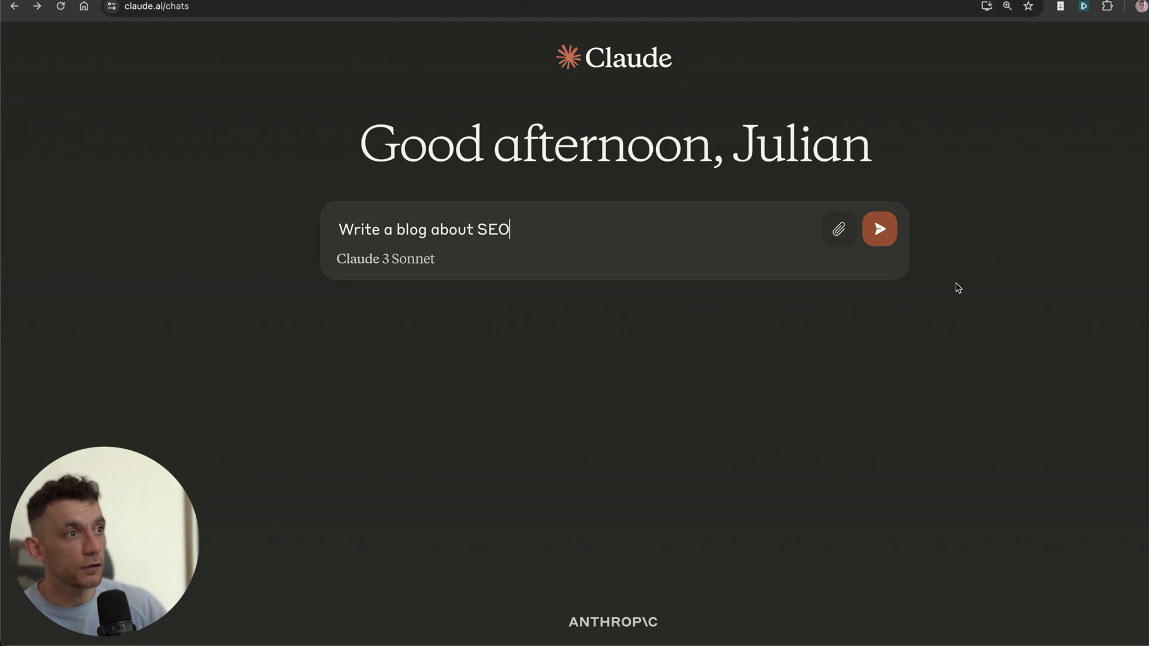
# - Send 'Write a blog about SEO' to Claude and skim its 'The Essentials of SEO for 2024' draft
pyautogui.click(879, 230)
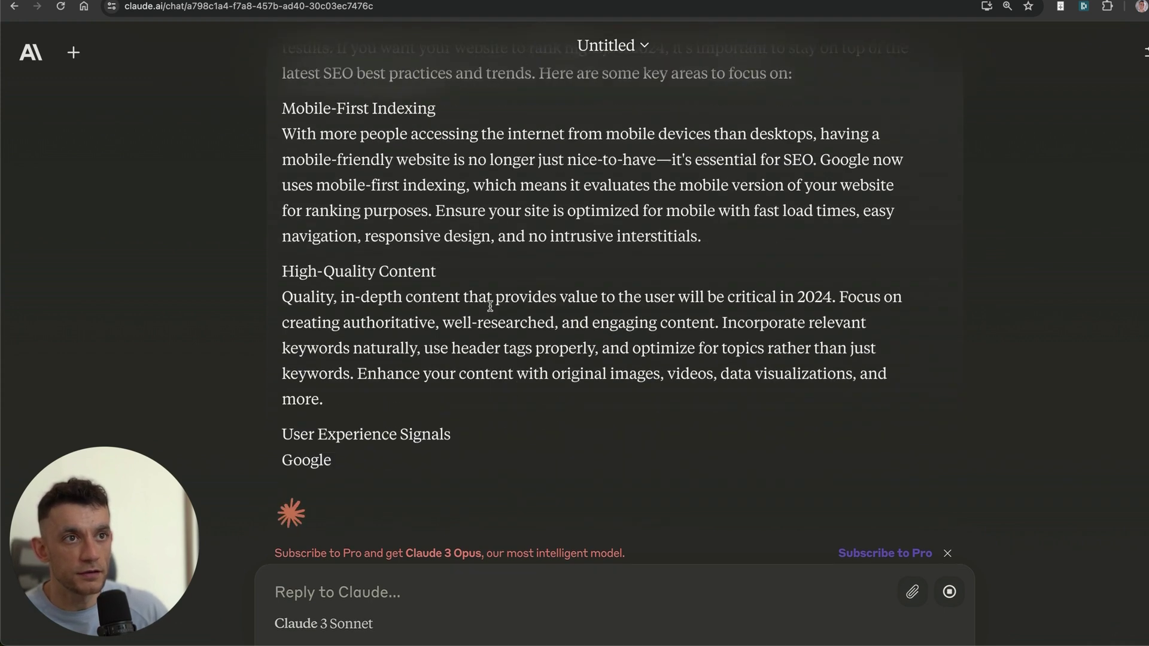
pyautogui.scroll(5, 490, 307)
pyautogui.moveTo(320, 212); pyautogui.dragTo(611, 375)
pyautogui.click(689, 324)
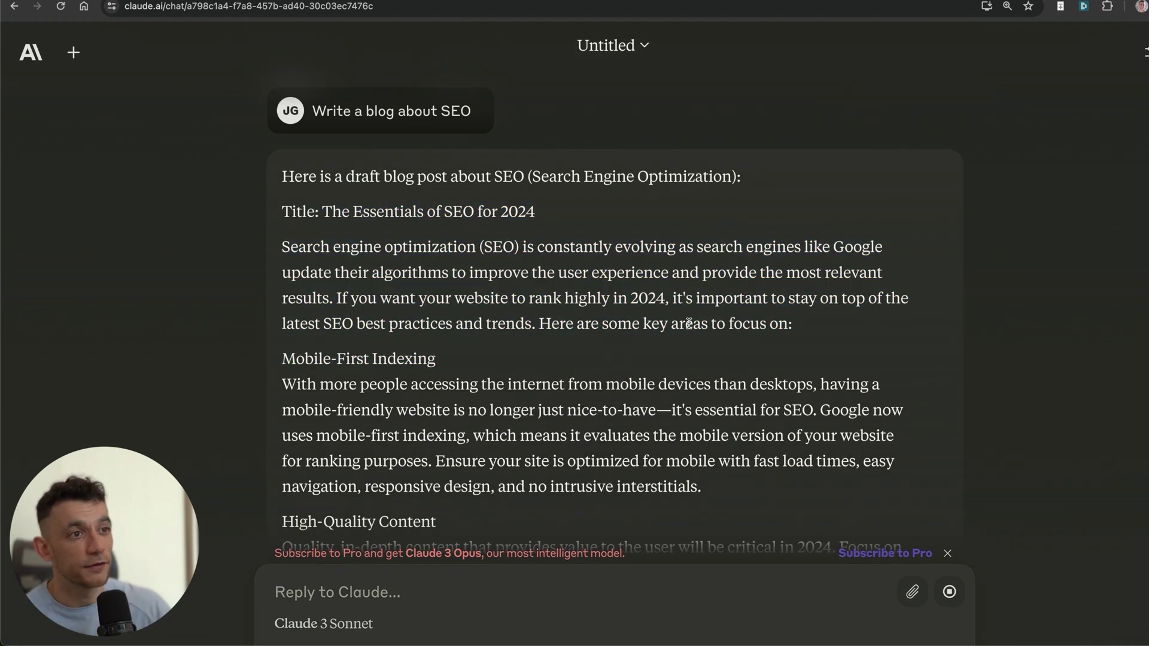
pyautogui.scroll(-4, 479, 479)
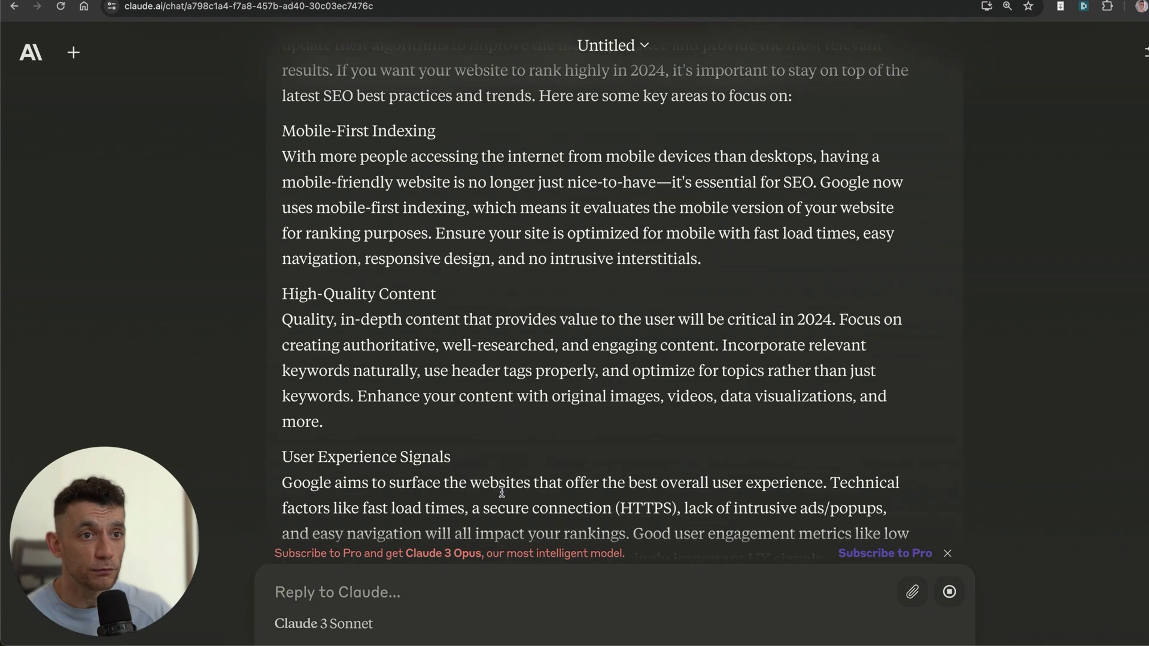
pyautogui.scroll(-6, 502, 492)
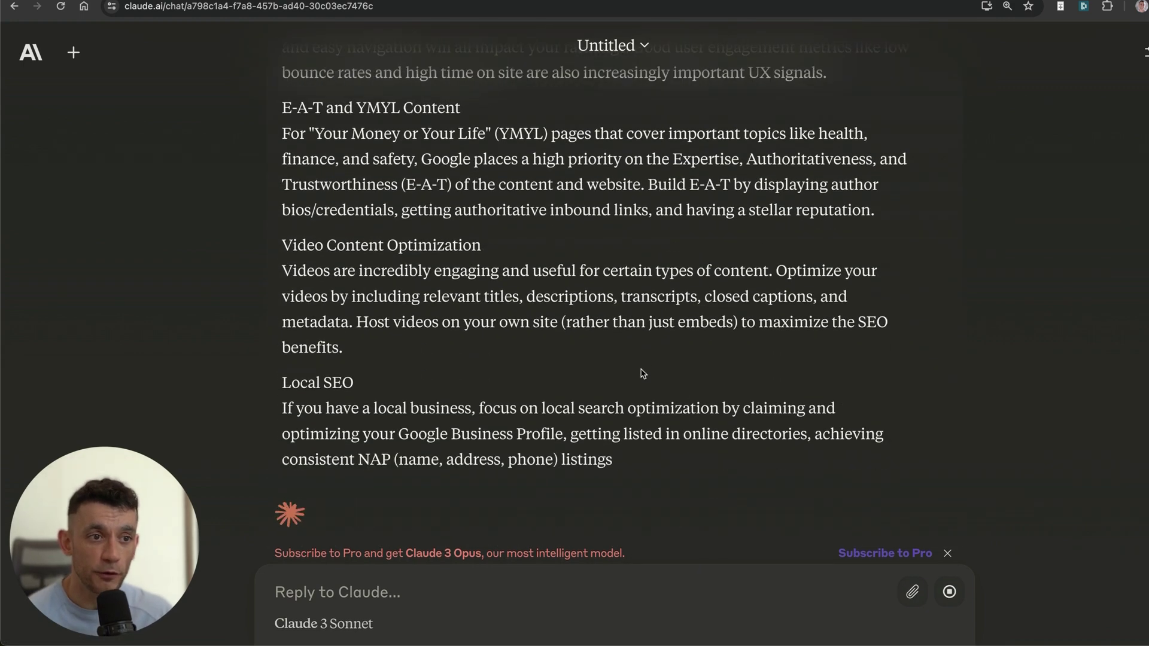
pyautogui.scroll(15, 670, 205)
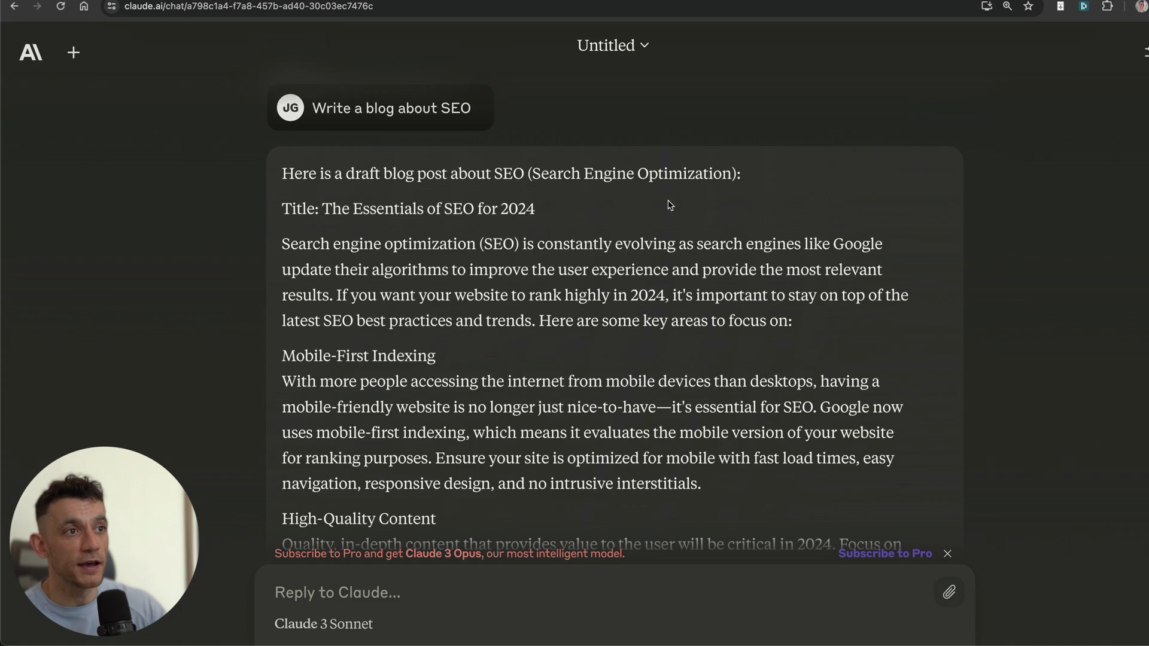
pyautogui.scroll(15, 605, 398)
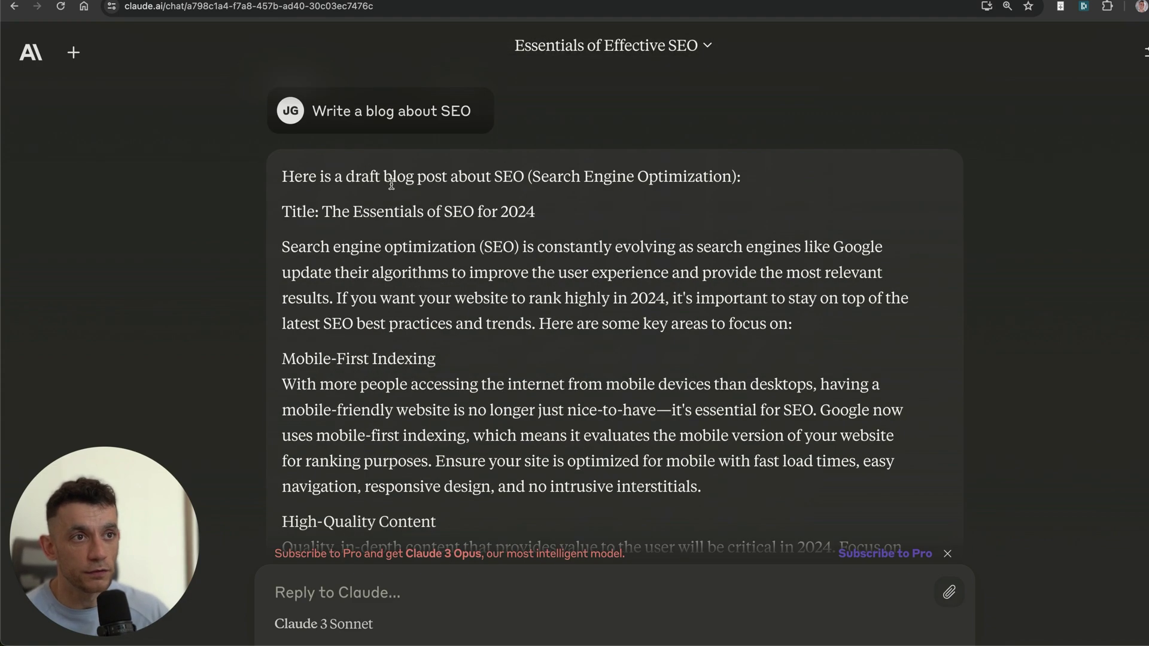
pyautogui.click(426, 8)
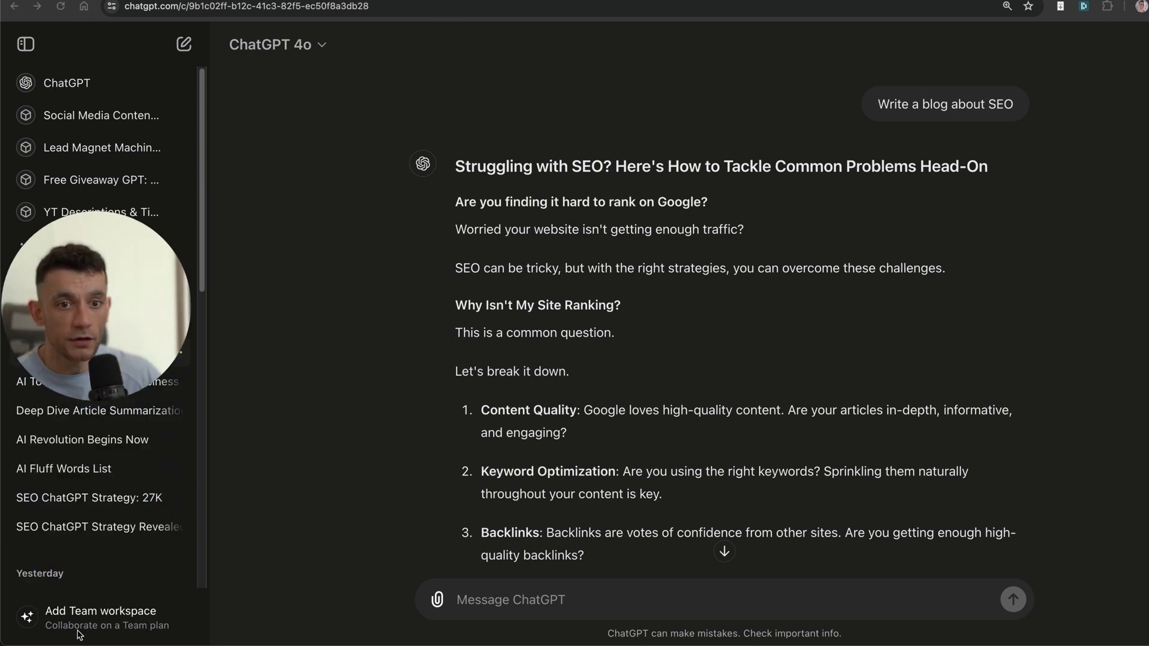
# - Open ChatGPT's Customize ChatGPT dialog from Settings > Personalization
pyautogui.scroll(-10, 98, 479)
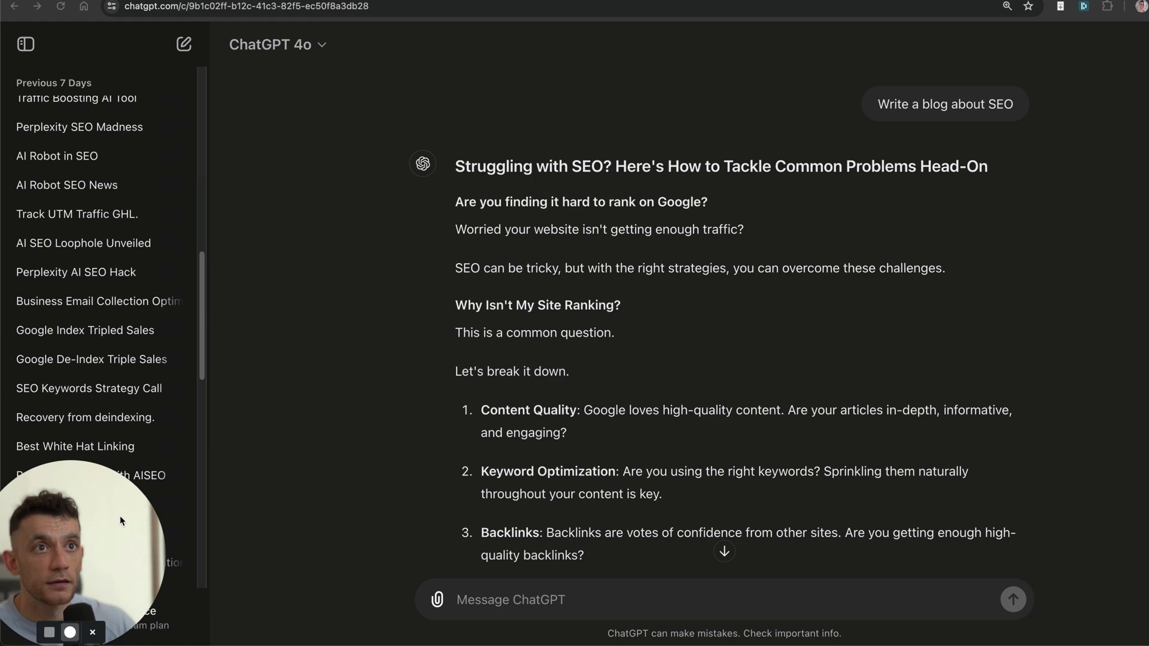
pyautogui.click(1137, 44)
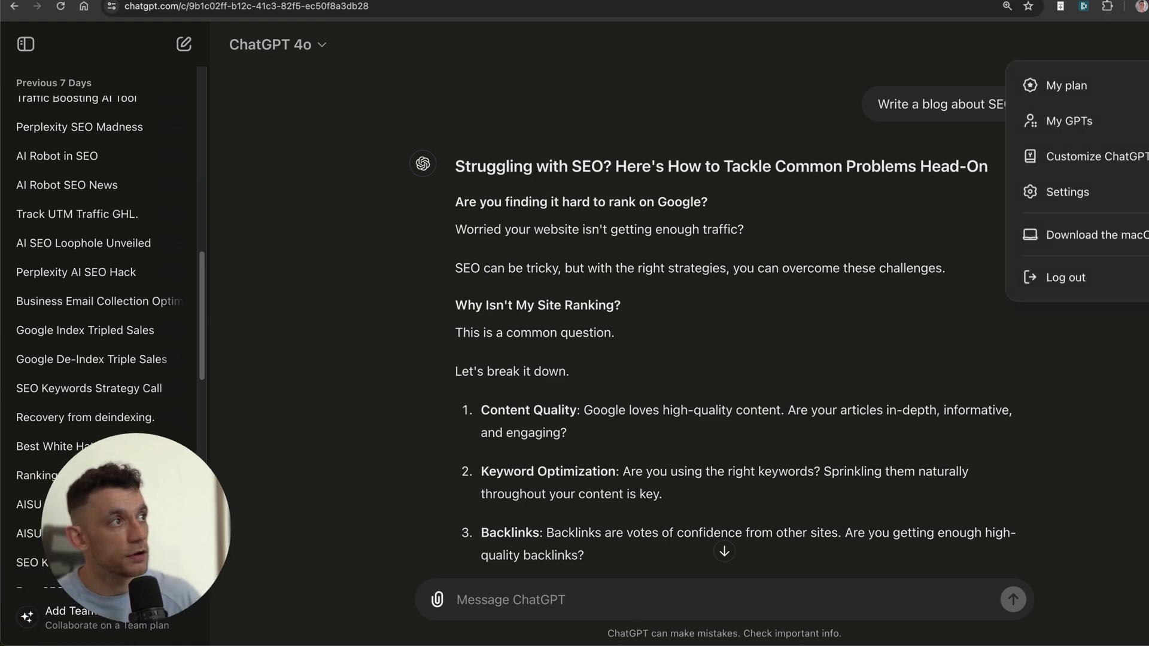
pyautogui.click(1068, 192)
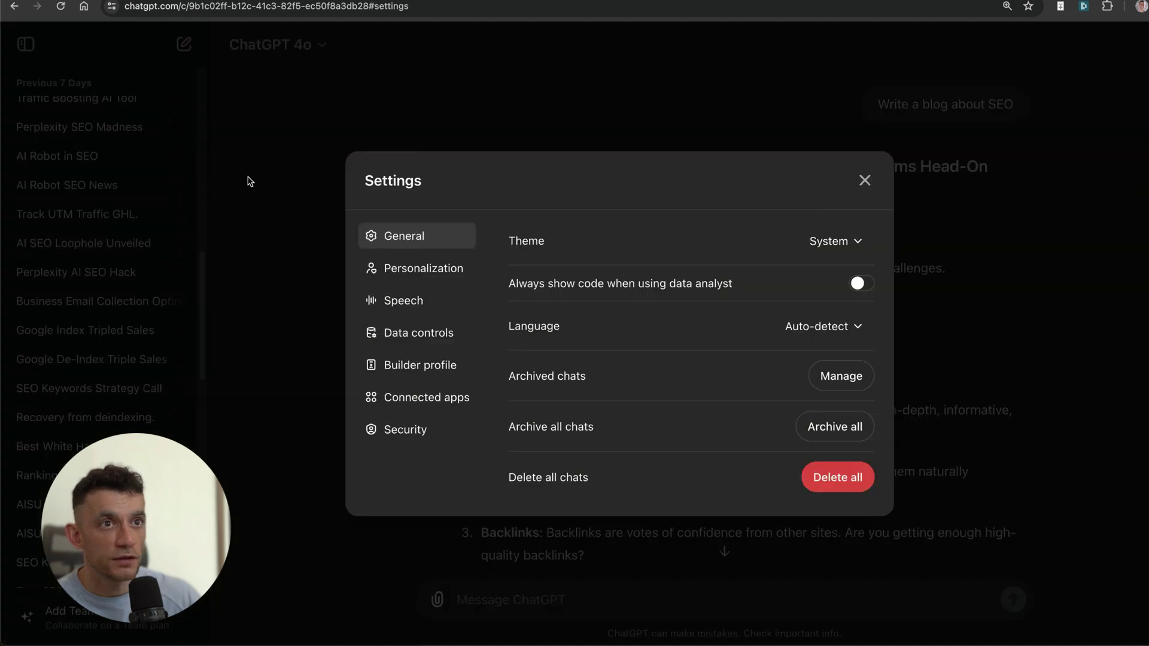
pyautogui.click(467, 269)
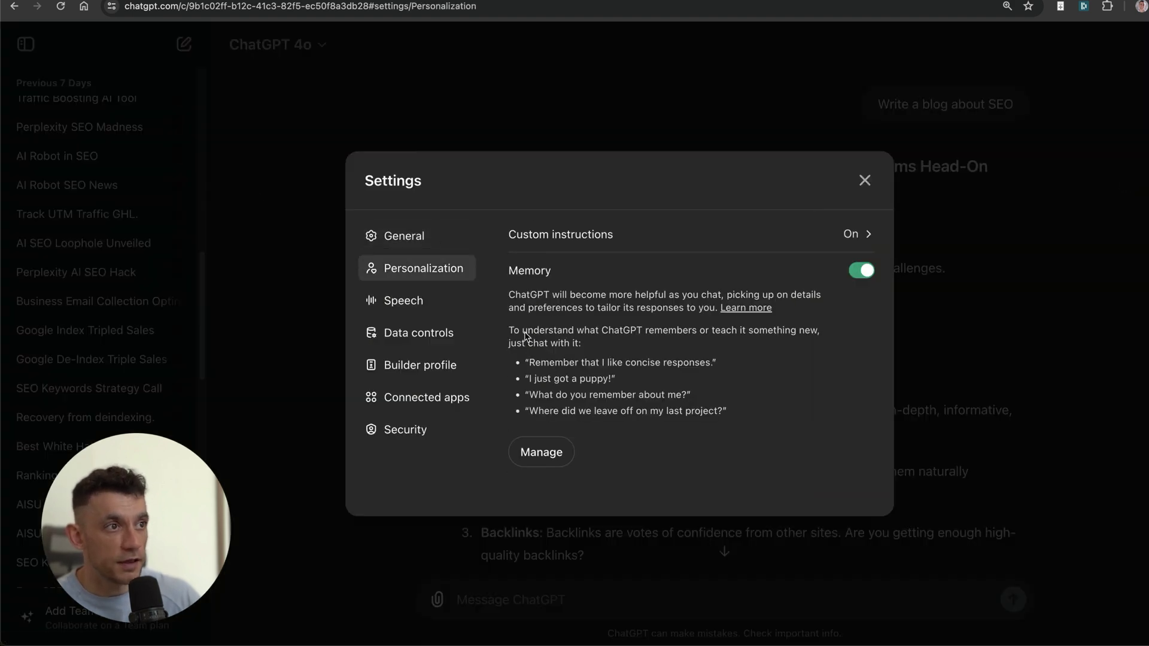
pyautogui.click(850, 234)
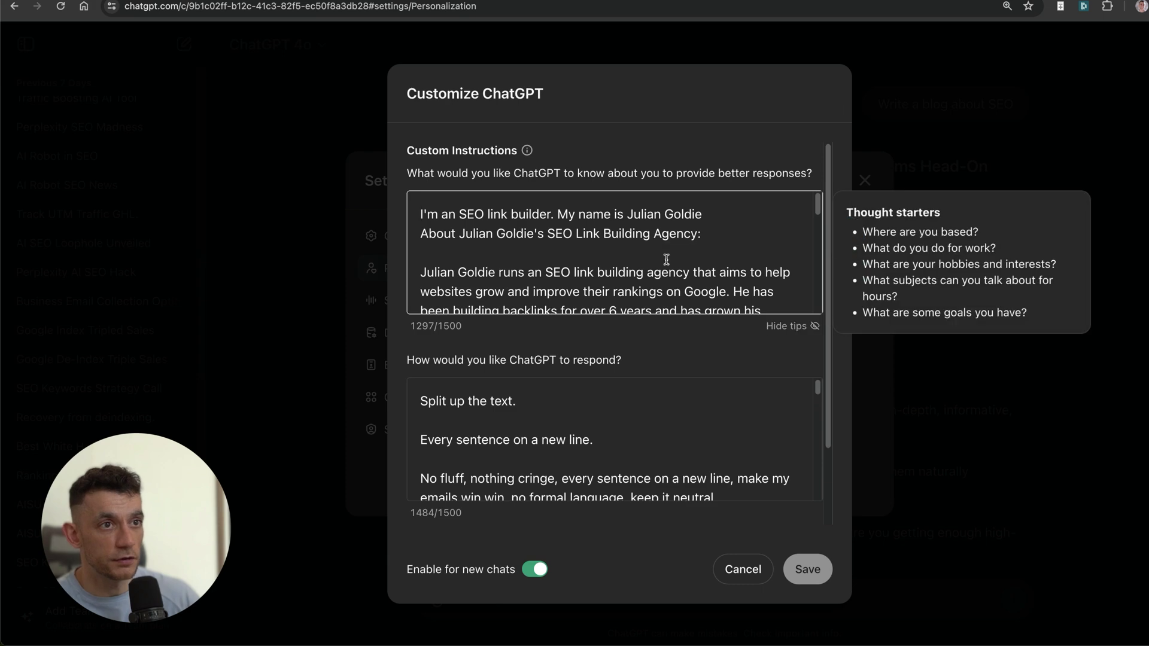
# - Scroll the custom instructions and highlight 'Split up the text' and 'Every sentence on a new line'
pyautogui.scroll(-10, 666, 259)
pyautogui.scroll(-3, 693, 254)
pyautogui.scroll(3, 582, 402)
pyautogui.scroll(-1, 583, 403)
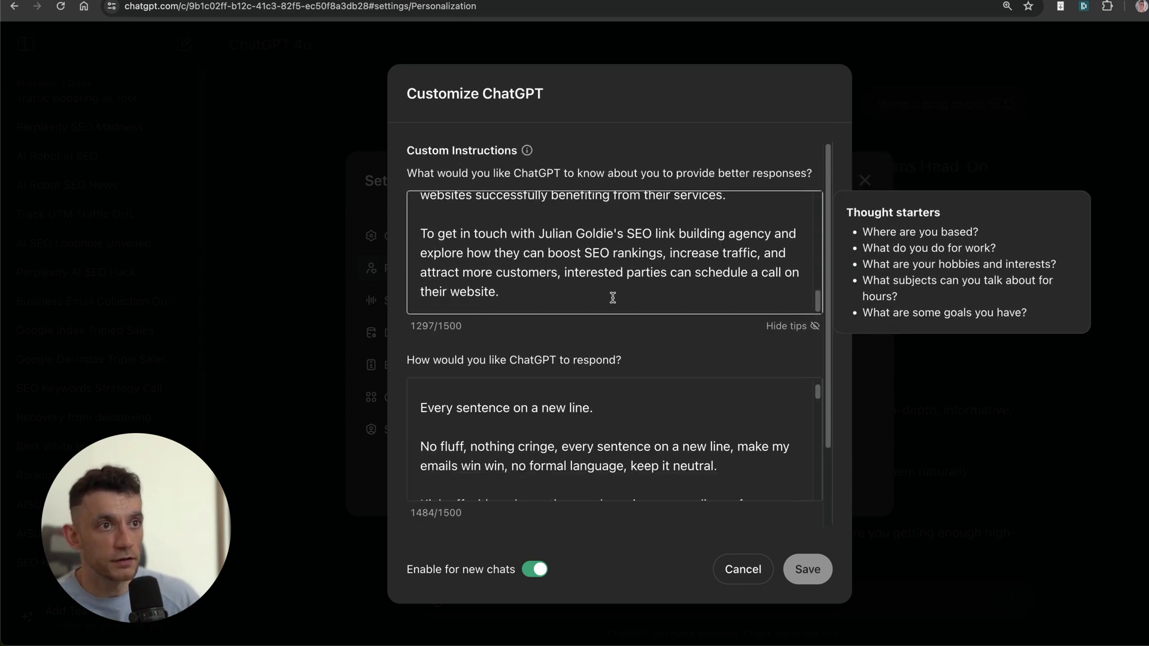
pyautogui.scroll(15, 613, 297)
pyautogui.scroll(-4, 654, 272)
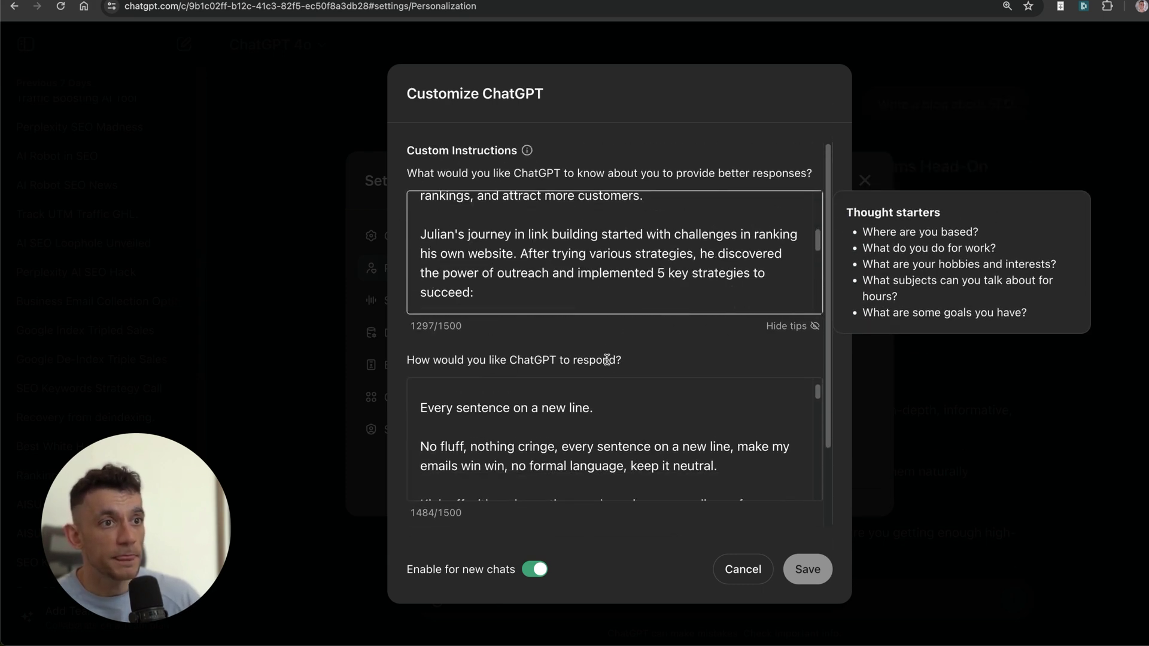
pyautogui.scroll(-15, 598, 431)
pyautogui.scroll(15, 568, 360)
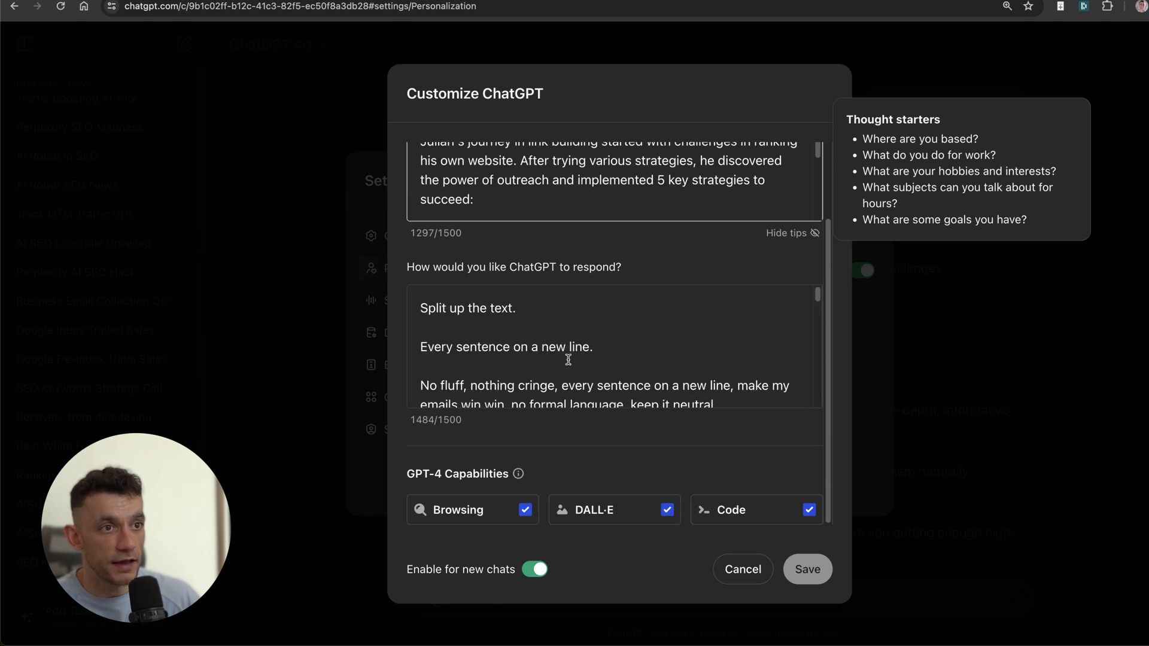
pyautogui.click(452, 298)
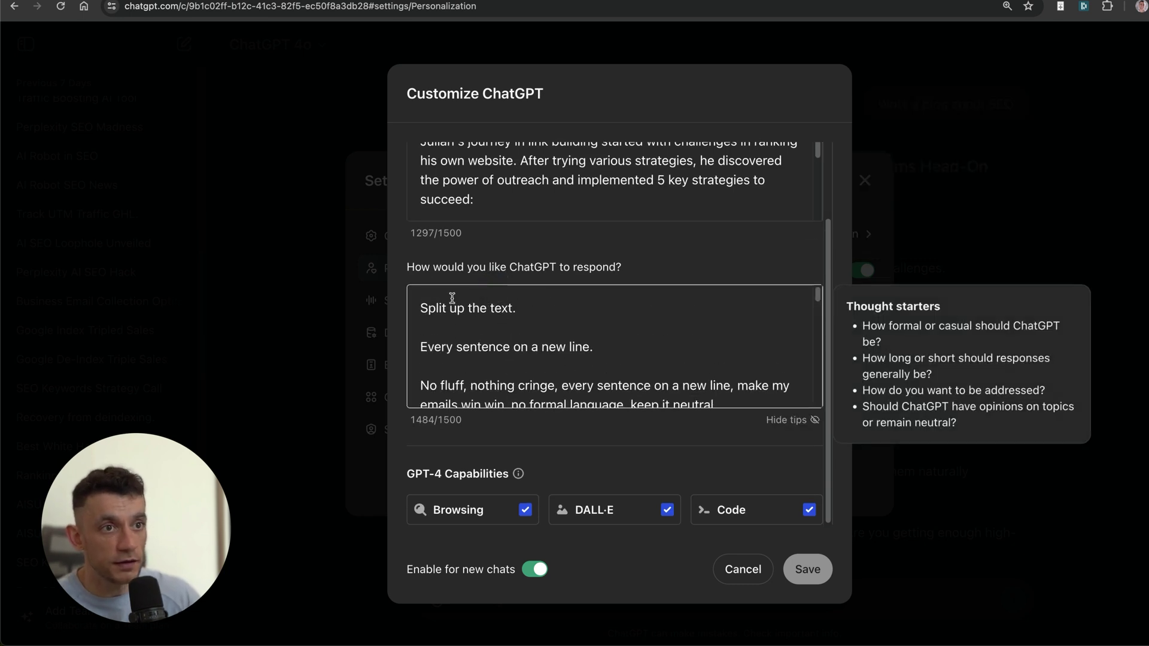
pyautogui.tripleClick(455, 310)
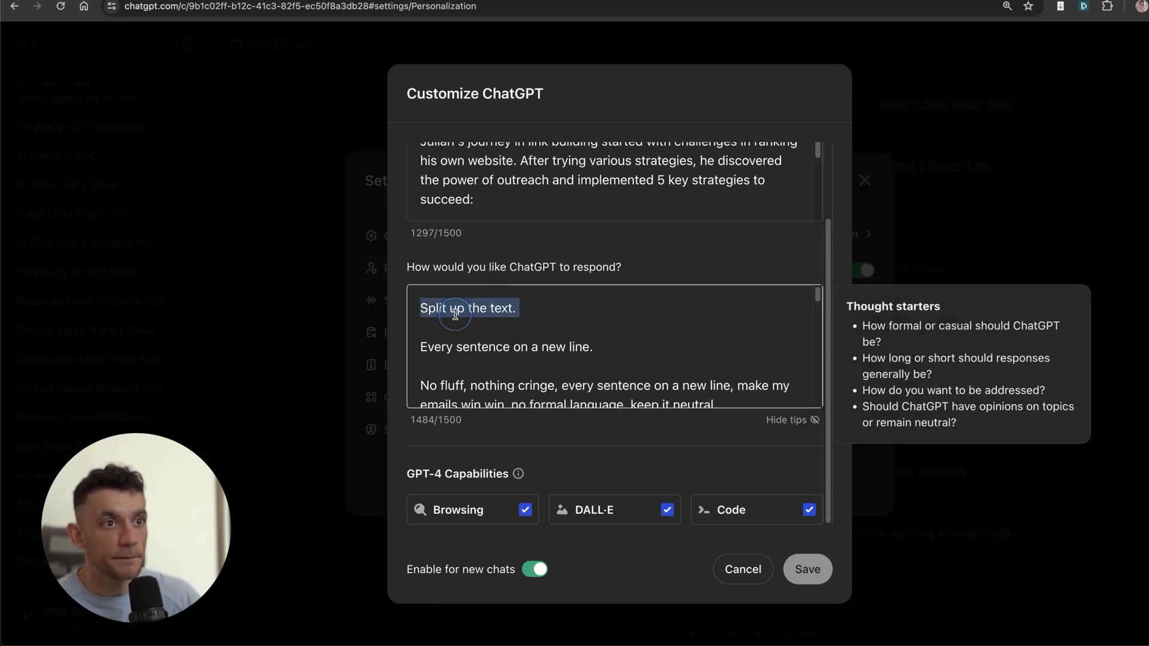
pyautogui.tripleClick(505, 352)
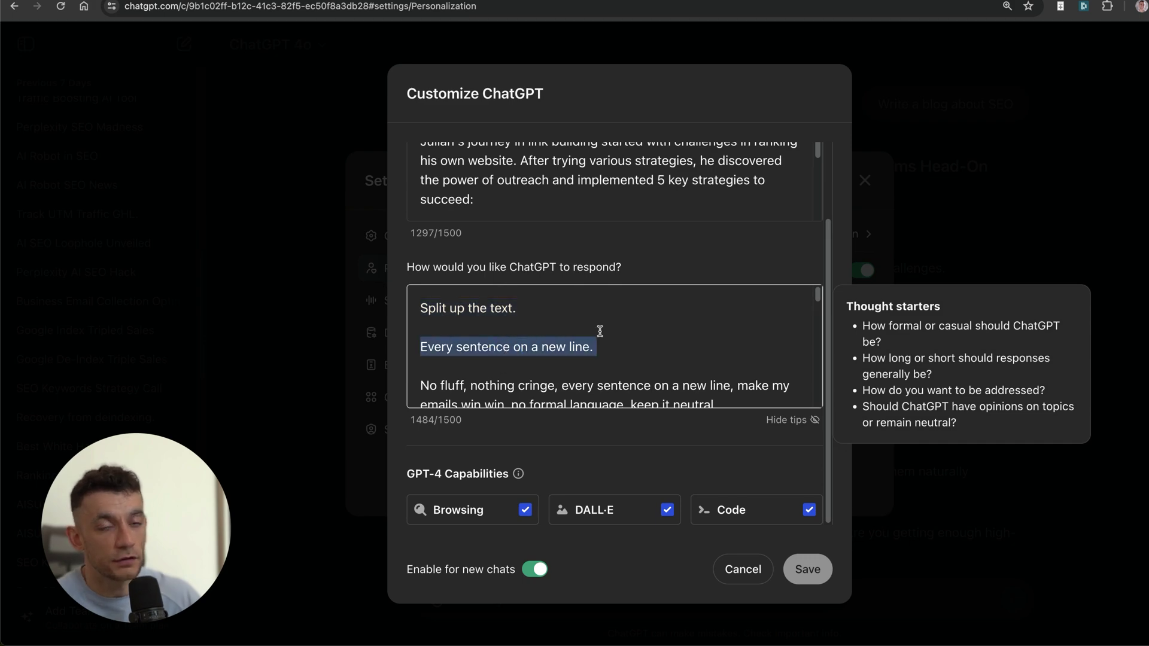
# - Select all the response-style instructions, then cancel and close Settings without saving
pyautogui.scroll(-5, 590, 363)
pyautogui.scroll(2, 417, 303)
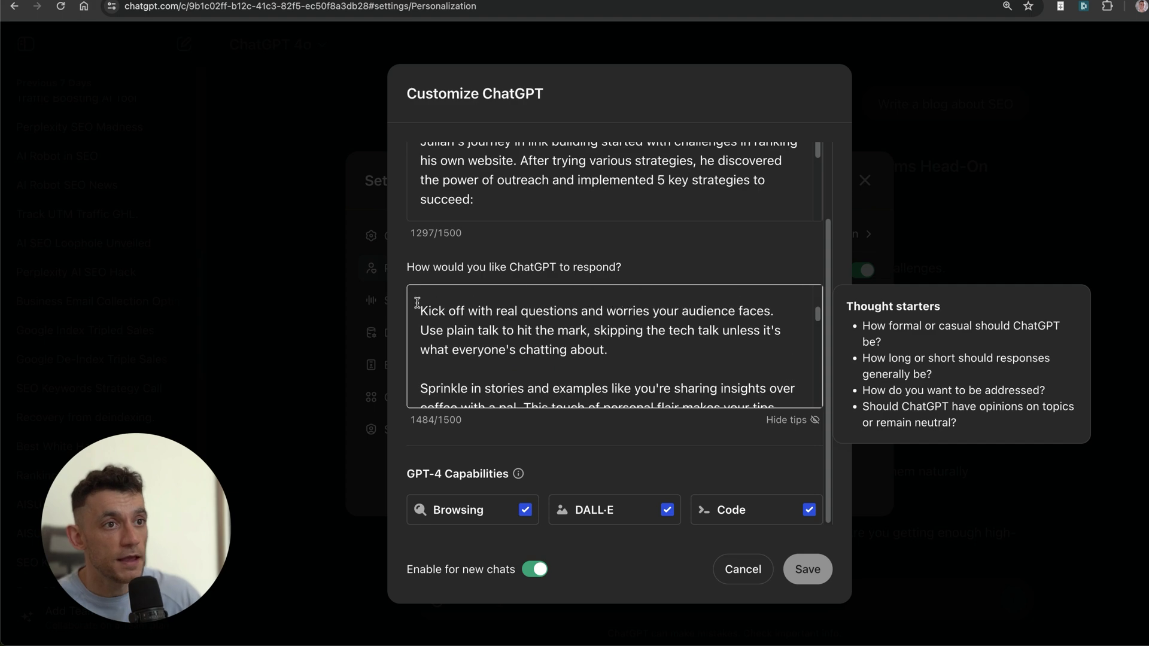
pyautogui.scroll(3, 532, 296)
pyautogui.scroll(-4, 530, 352)
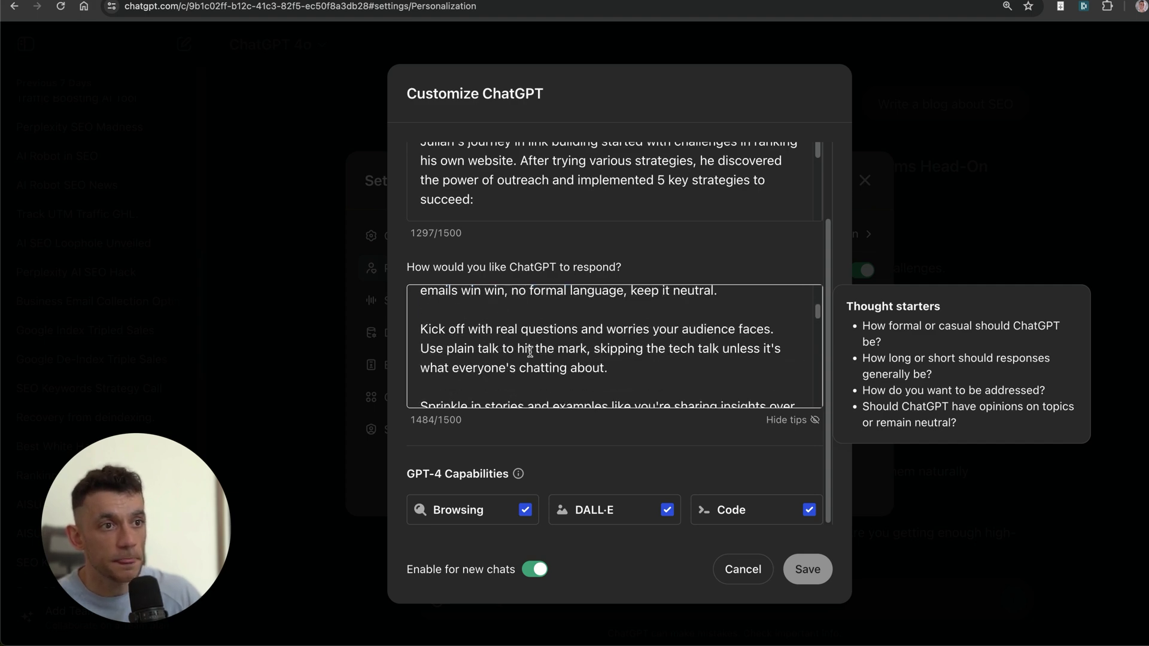
pyautogui.scroll(-8, 542, 300)
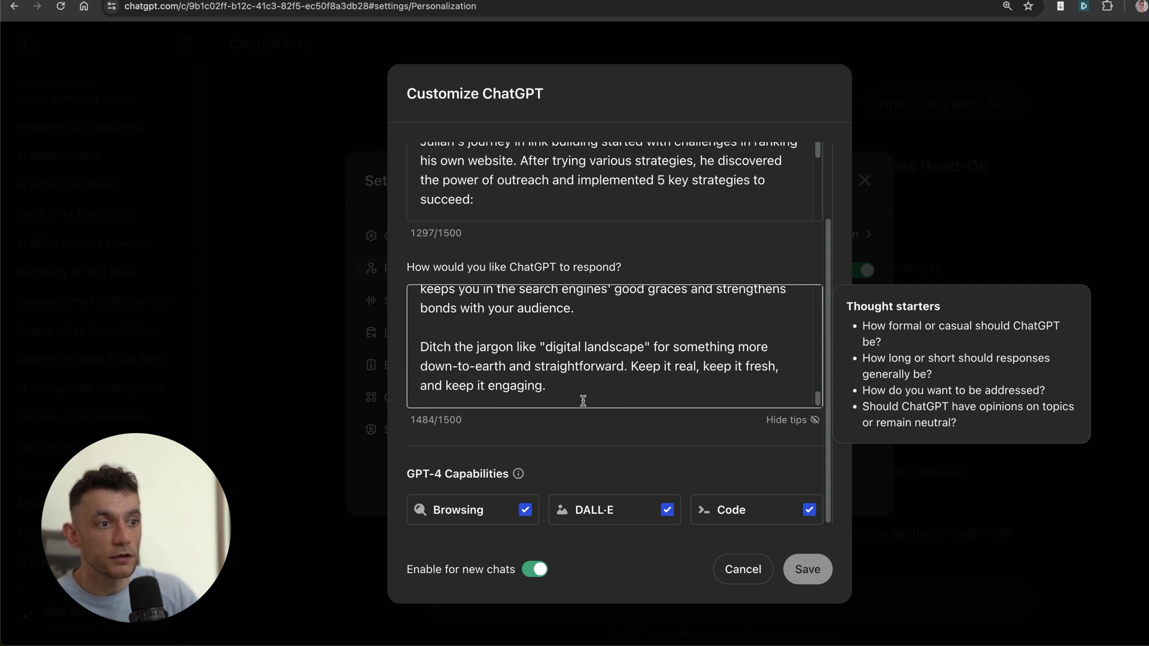
pyautogui.press('super+a')
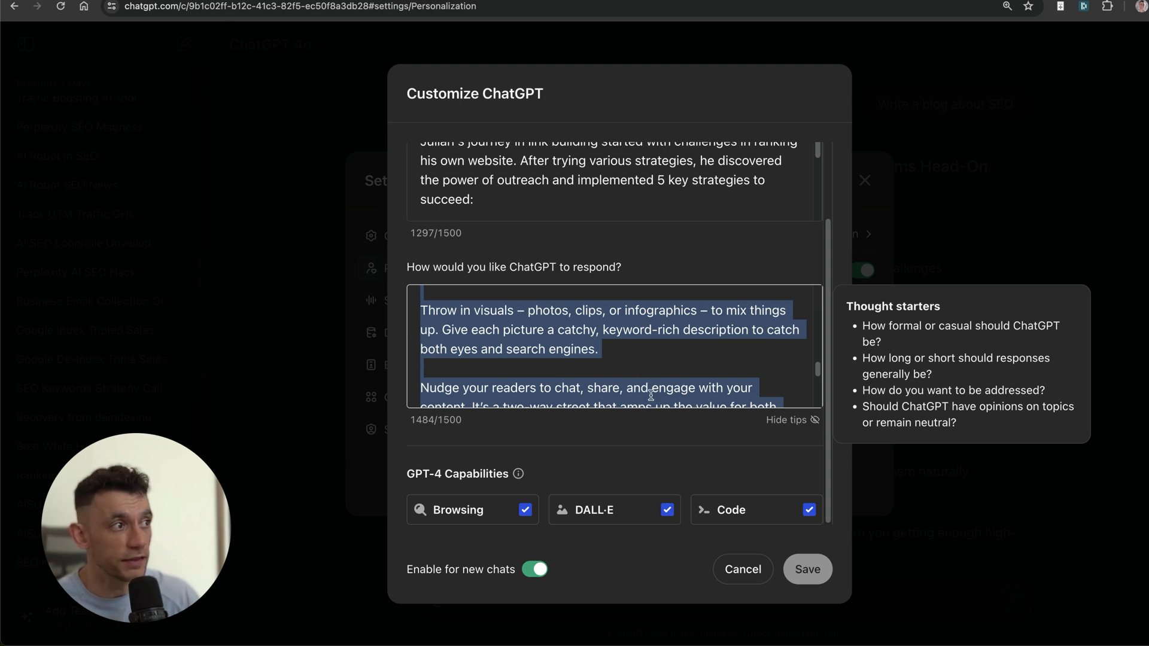
pyautogui.press('Up')
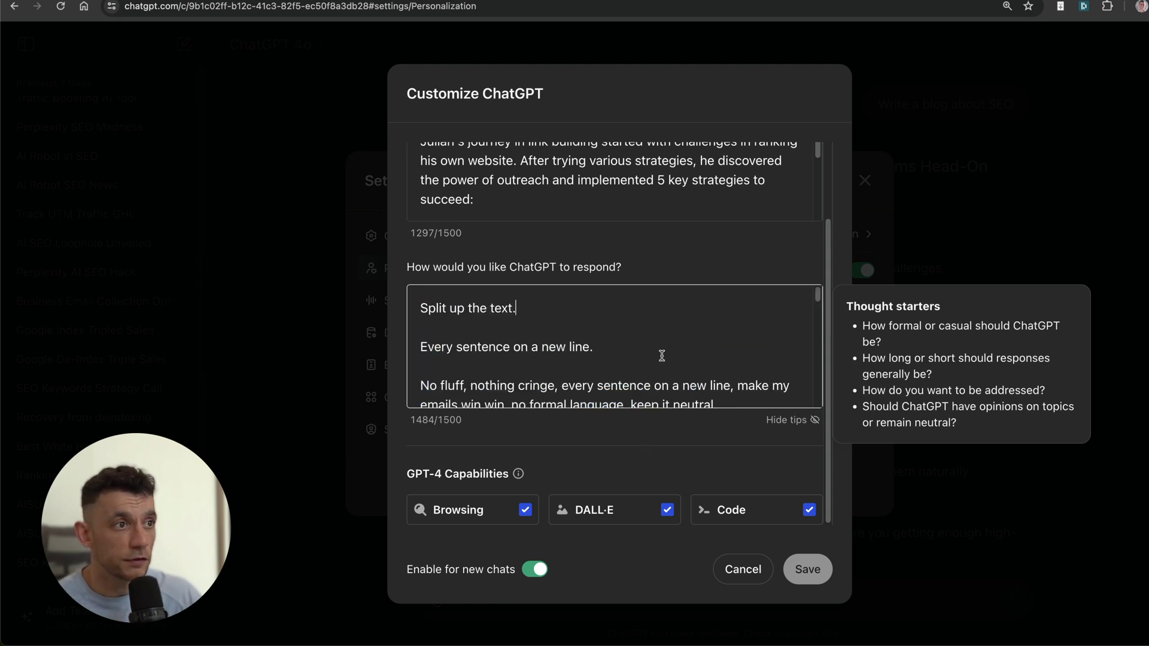
pyautogui.scroll(-5, 648, 344)
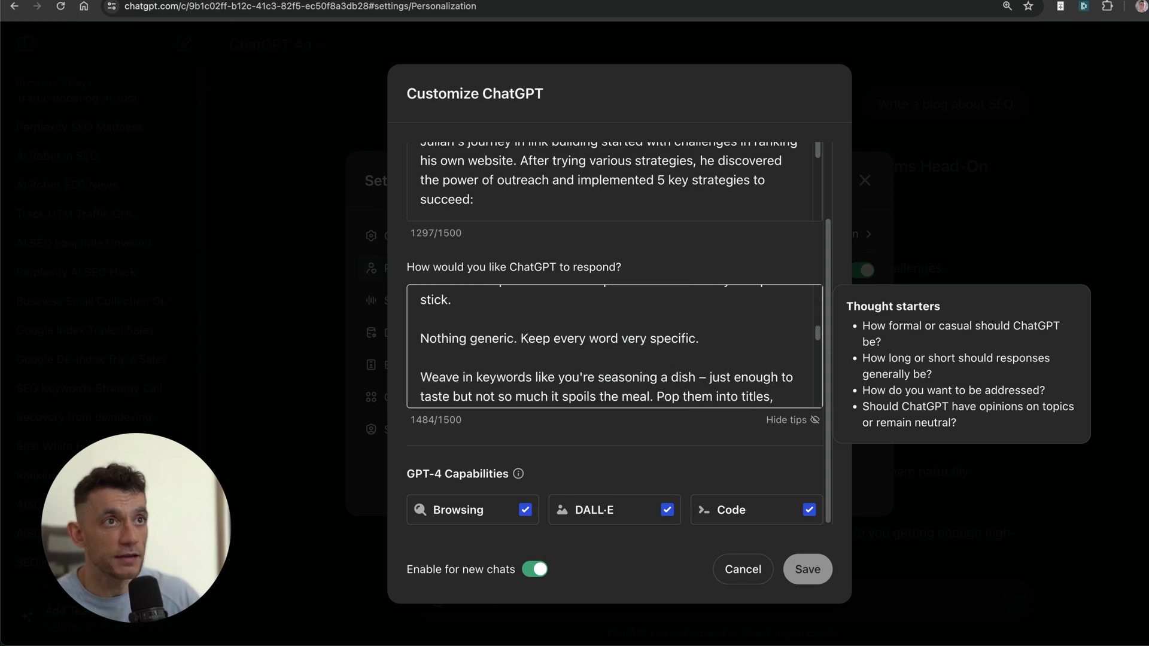
pyautogui.press('super+a')
pyautogui.click(868, 207)
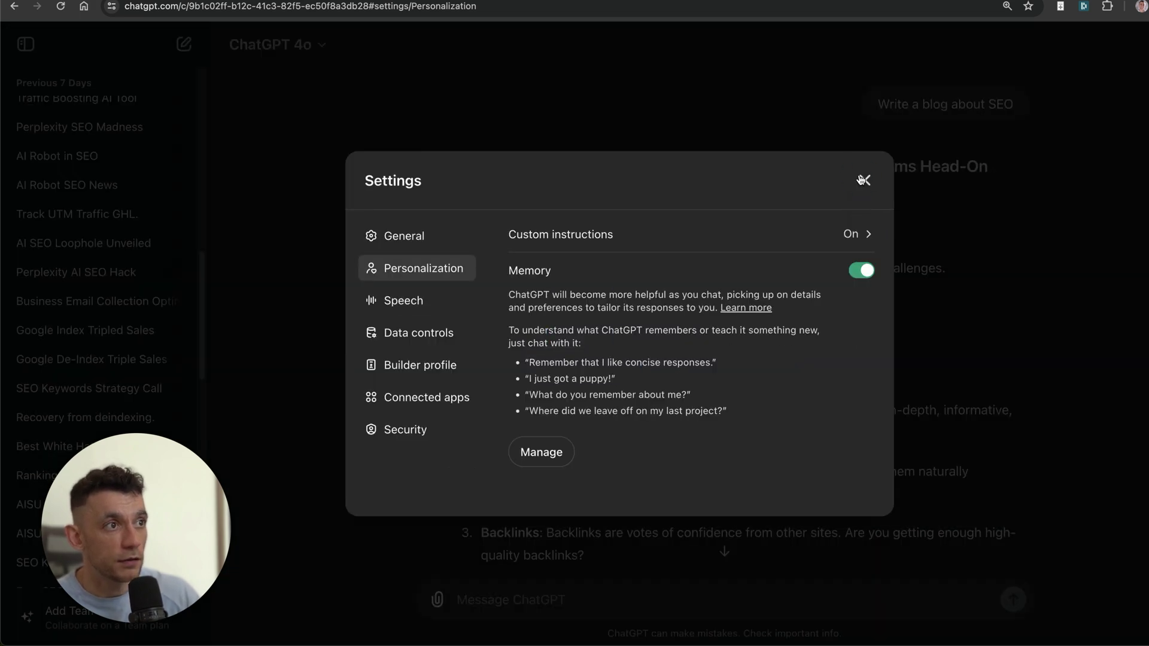
pyautogui.click(863, 180)
# - Scroll the SEO blog answer and highlight its first three paragraphs
pyautogui.scroll(-1, 580, 236)
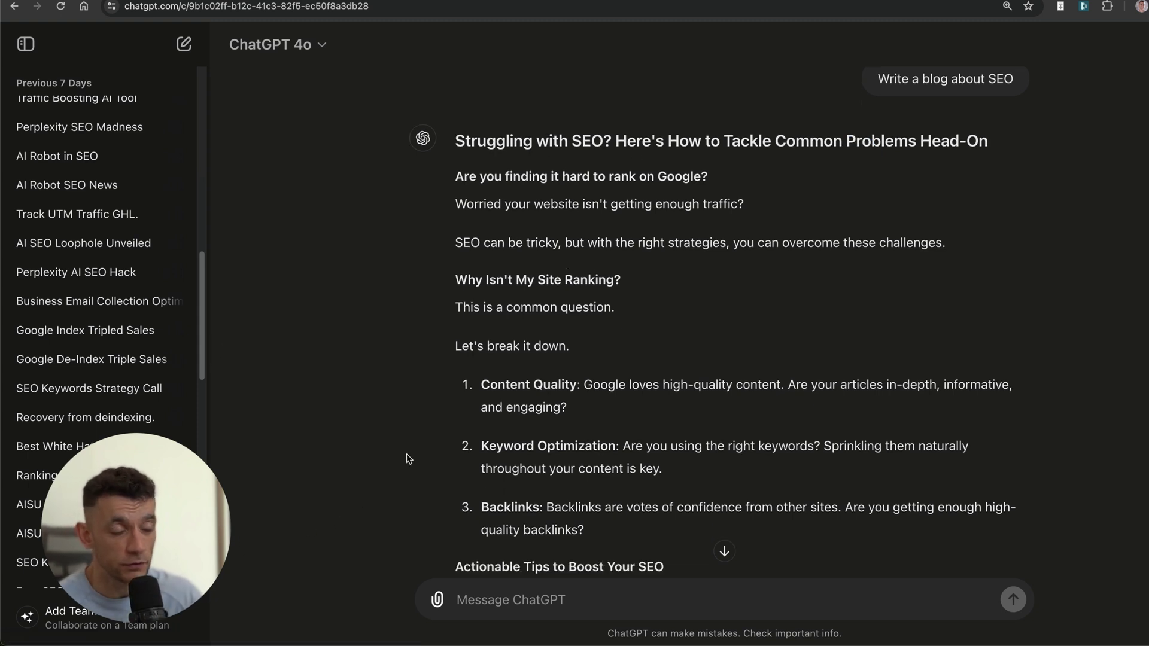
pyautogui.scroll(-20, 728, 403)
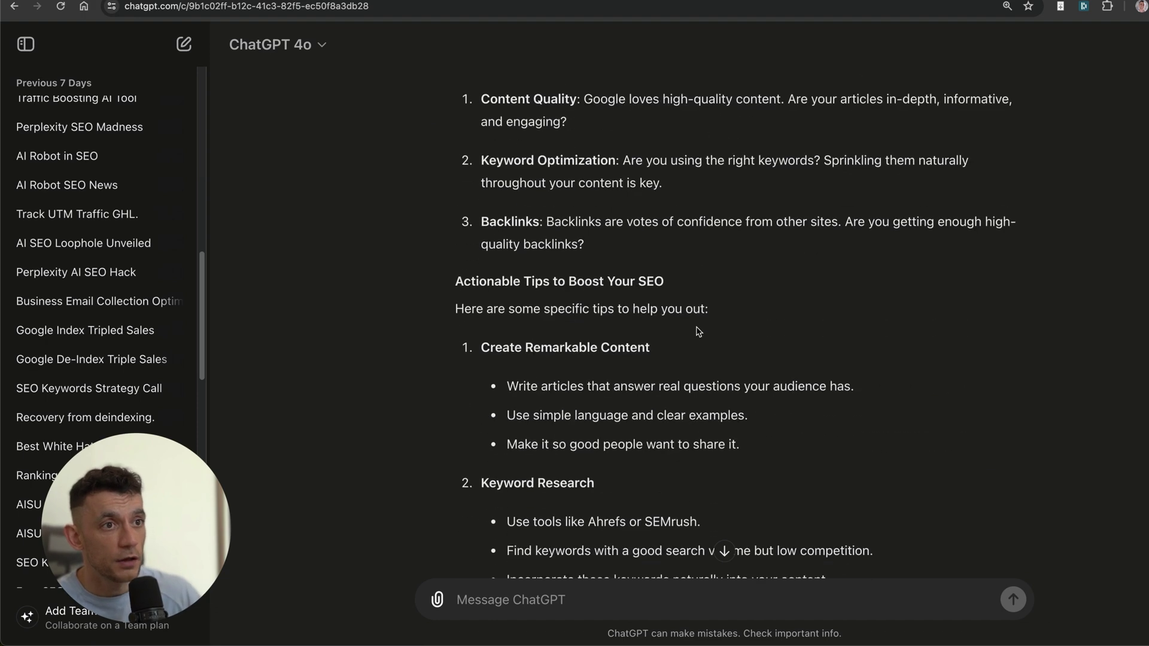
pyautogui.scroll(-2, 738, 342)
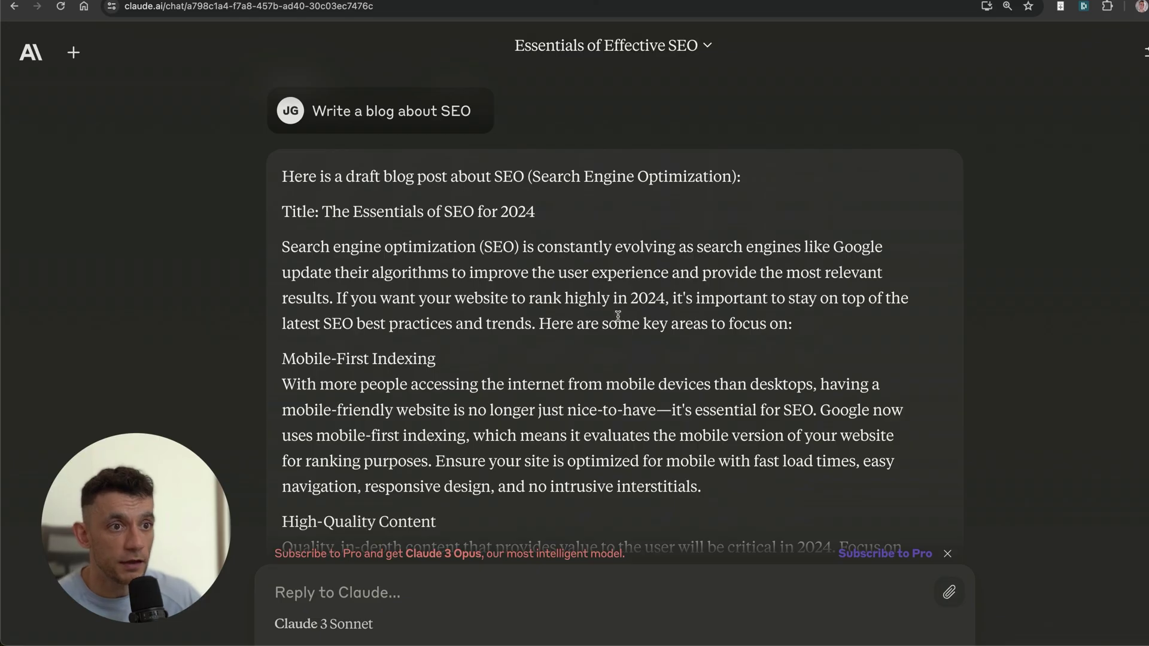
pyautogui.scroll(-20, 618, 316)
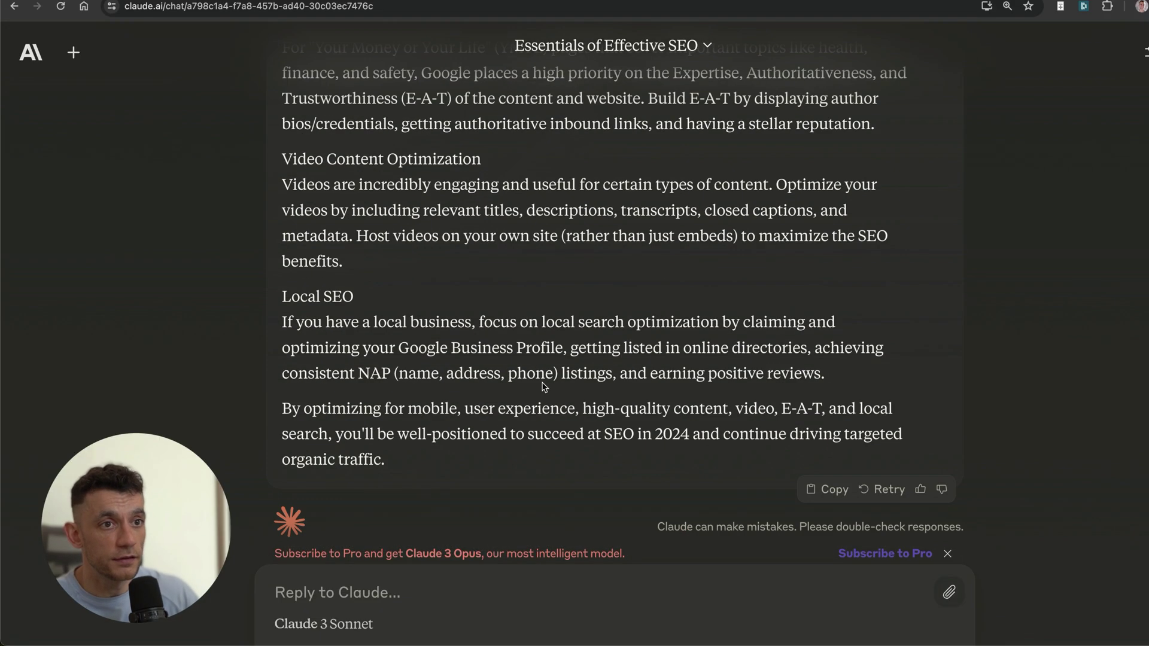
pyautogui.scroll(20, 542, 389)
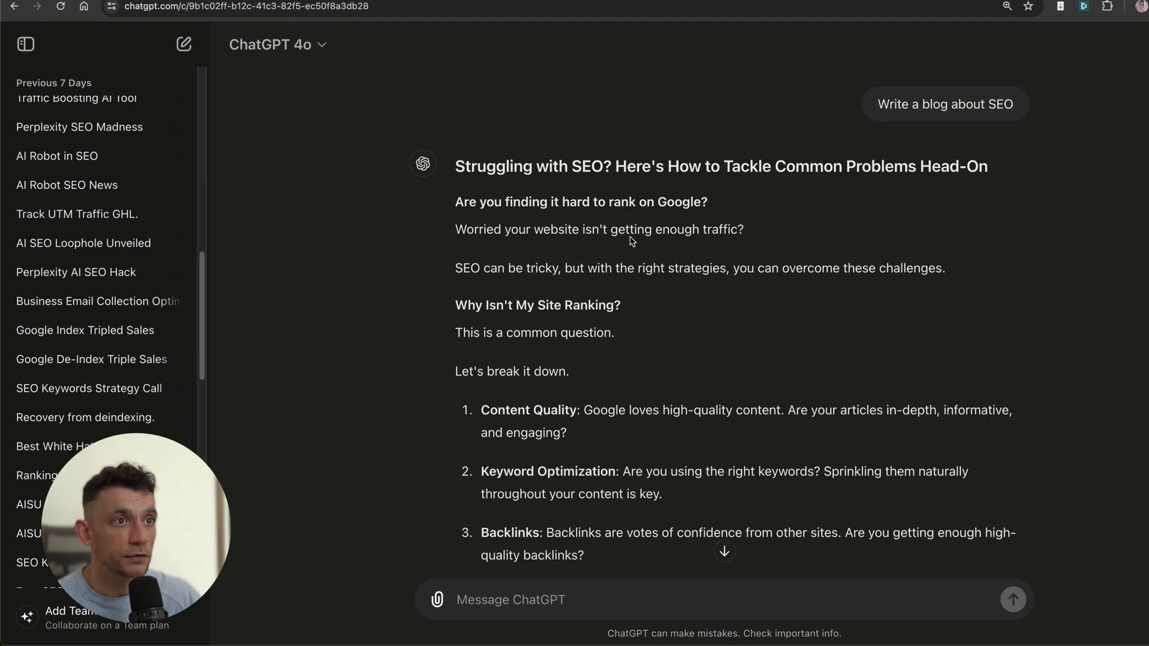
pyautogui.moveTo(454, 201); pyautogui.dragTo(940, 283)
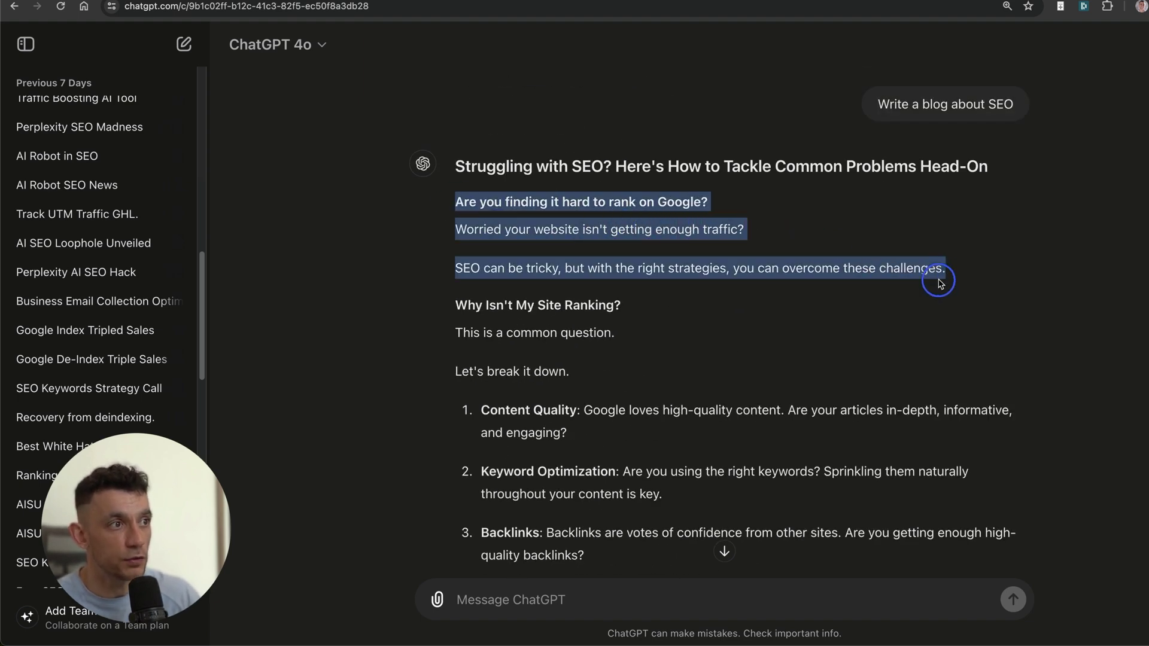
pyautogui.click(441, 286)
# - Highlight the opening question and the 'Why Isn't My Site Ranking?' section
pyautogui.moveTo(440, 214); pyautogui.dragTo(798, 290)
pyautogui.click(798, 290)
pyautogui.moveTo(444, 198); pyautogui.dragTo(630, 344)
pyautogui.click(645, 357)
pyautogui.moveTo(455, 302); pyautogui.dragTo(628, 367)
pyautogui.click(610, 380)
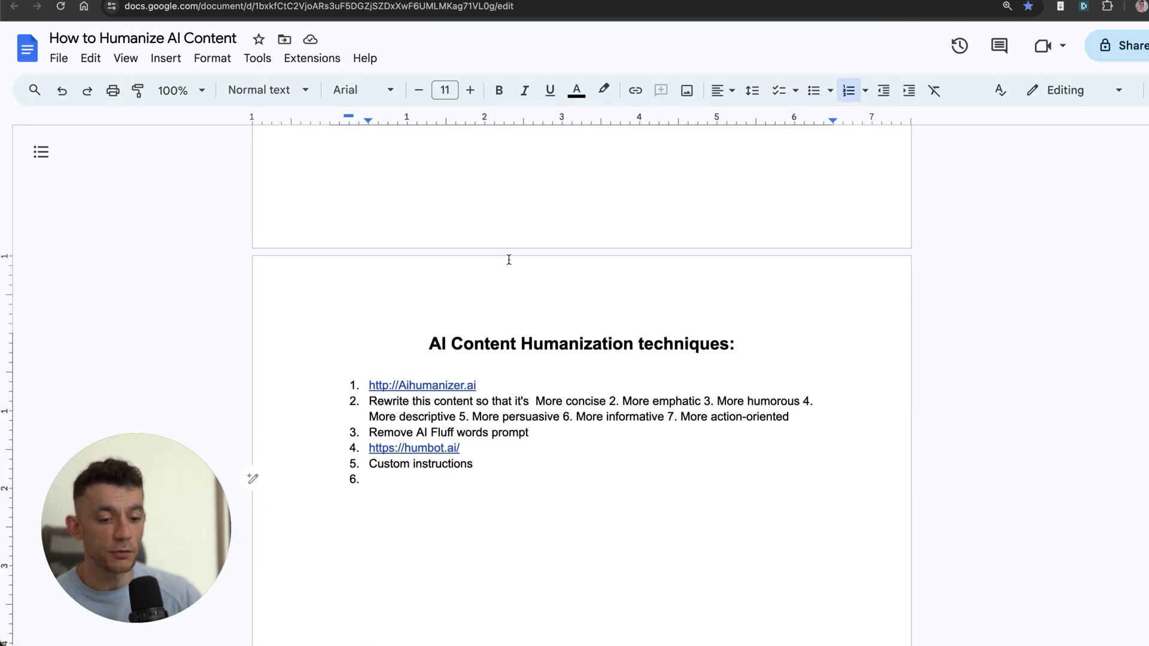
# - Copy the link of the latest video, 'ChatGPT SEO: How to Get 27,000+ Traffic in 24 Hrs'
pyautogui.write('D')
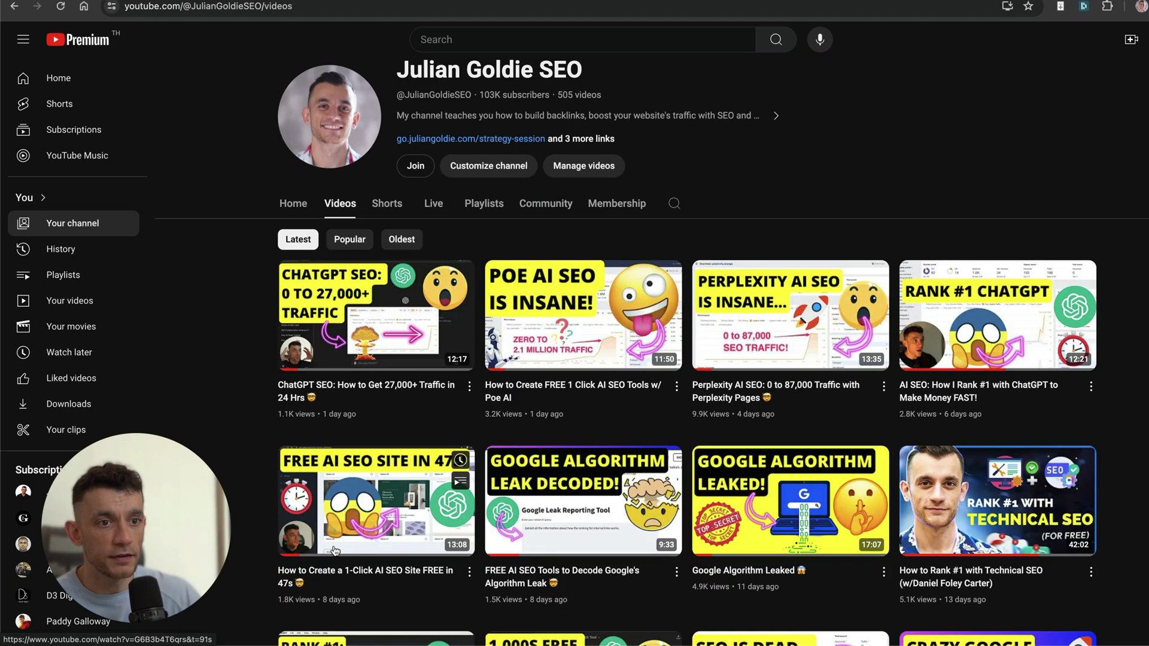
pyautogui.tripleClick(339, 388)
pyautogui.rightClick(339, 387)
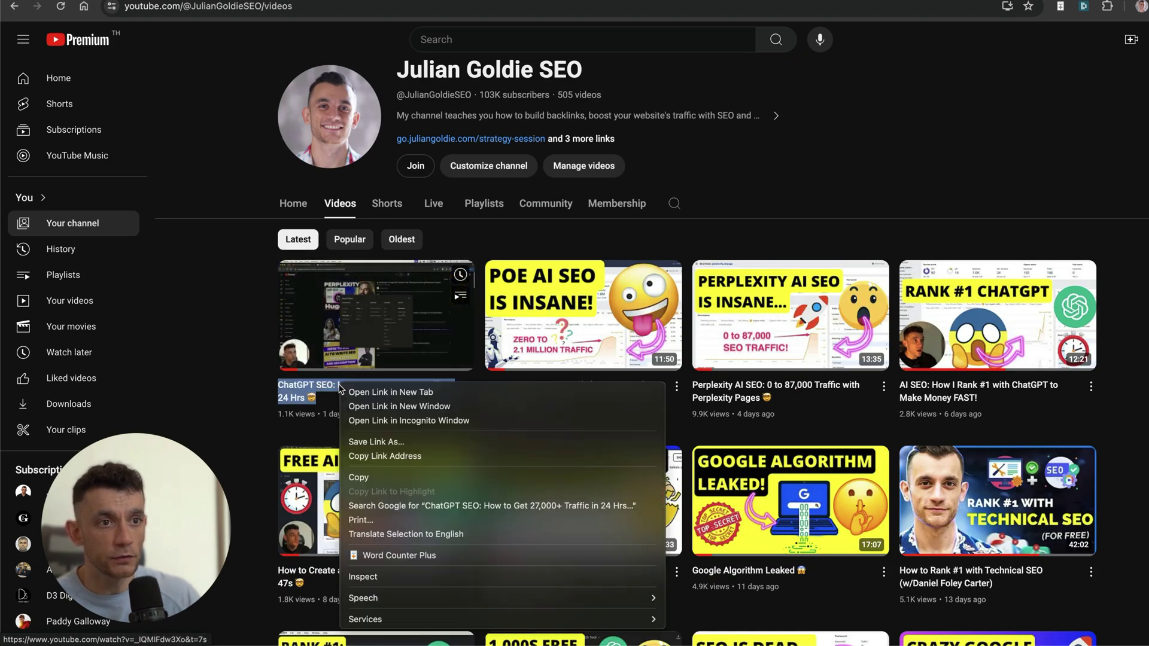
pyautogui.click(385, 456)
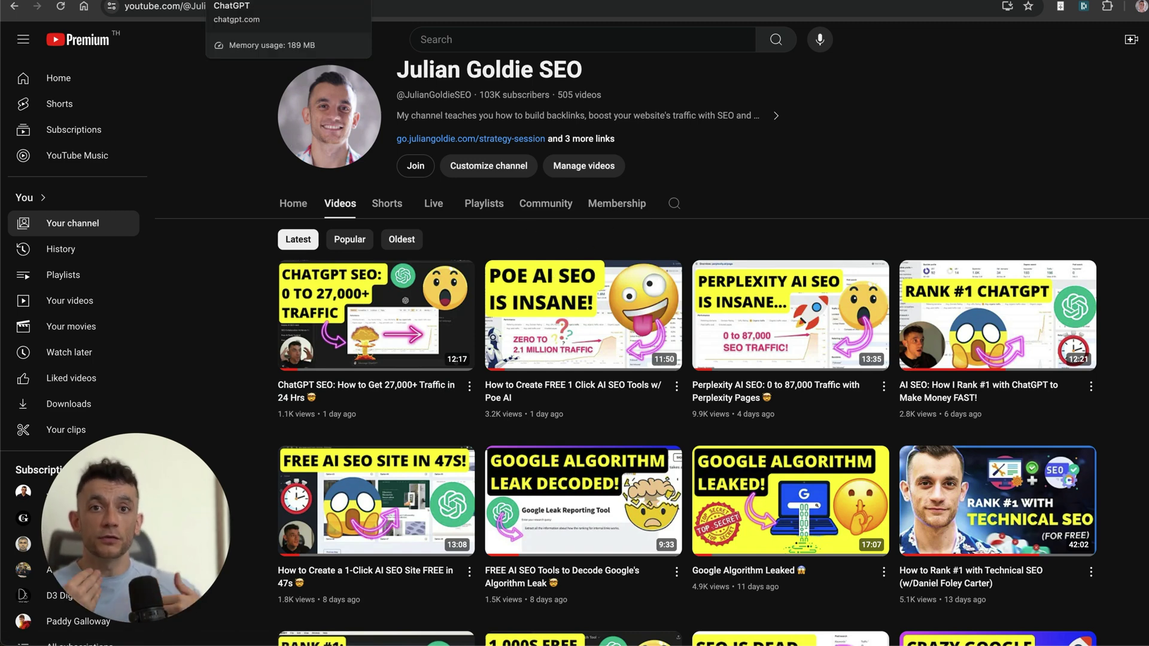
pyautogui.moveTo(634, 644)
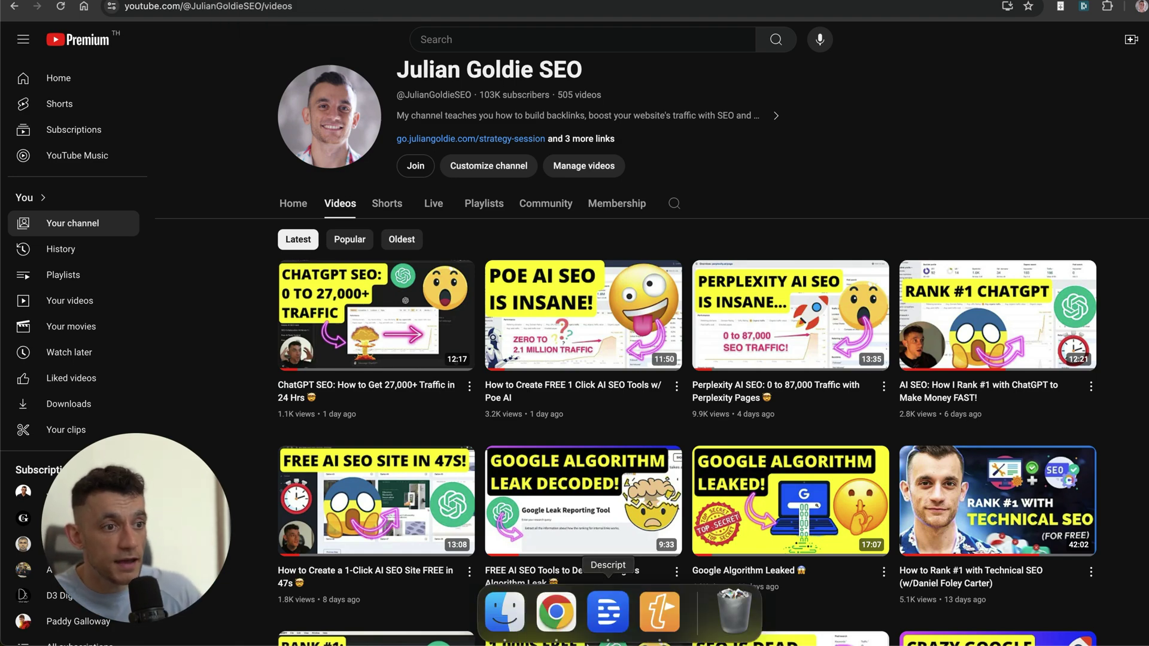
# - Switch to the Descript interview project and scroll the Underlord actions down to Draft a blog post
pyautogui.click(608, 613)
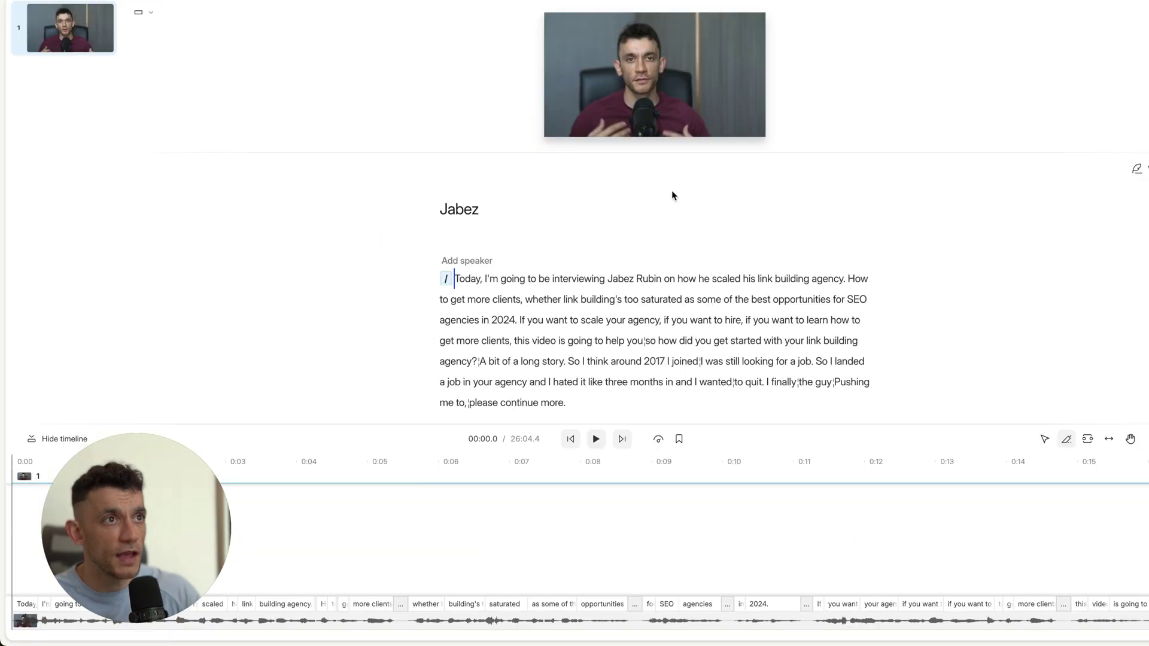
pyautogui.scroll(-15, 682, 240)
pyautogui.scroll(-20, 658, 269)
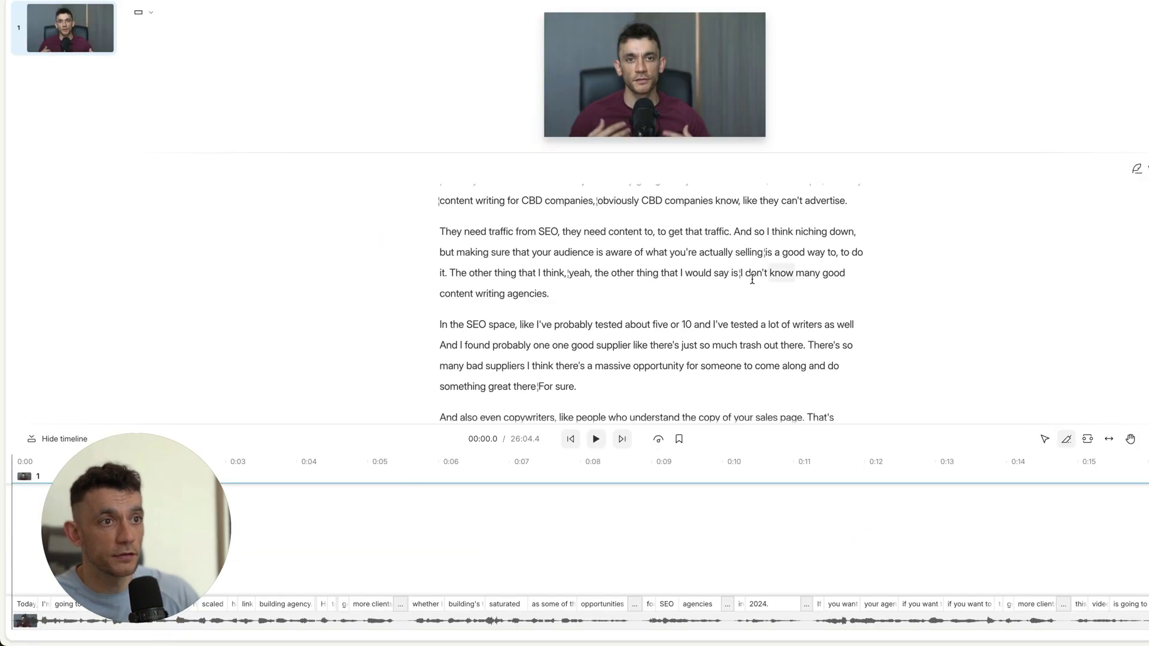
pyautogui.scroll(-15, 508, 276)
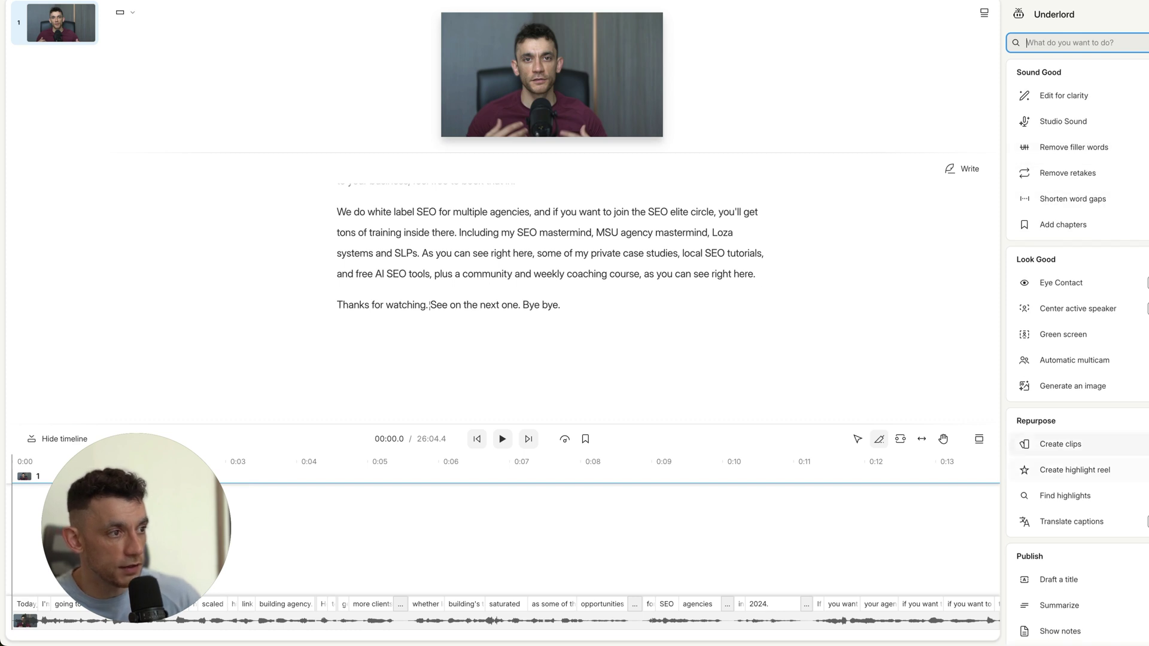
pyautogui.scroll(-4, 1071, 446)
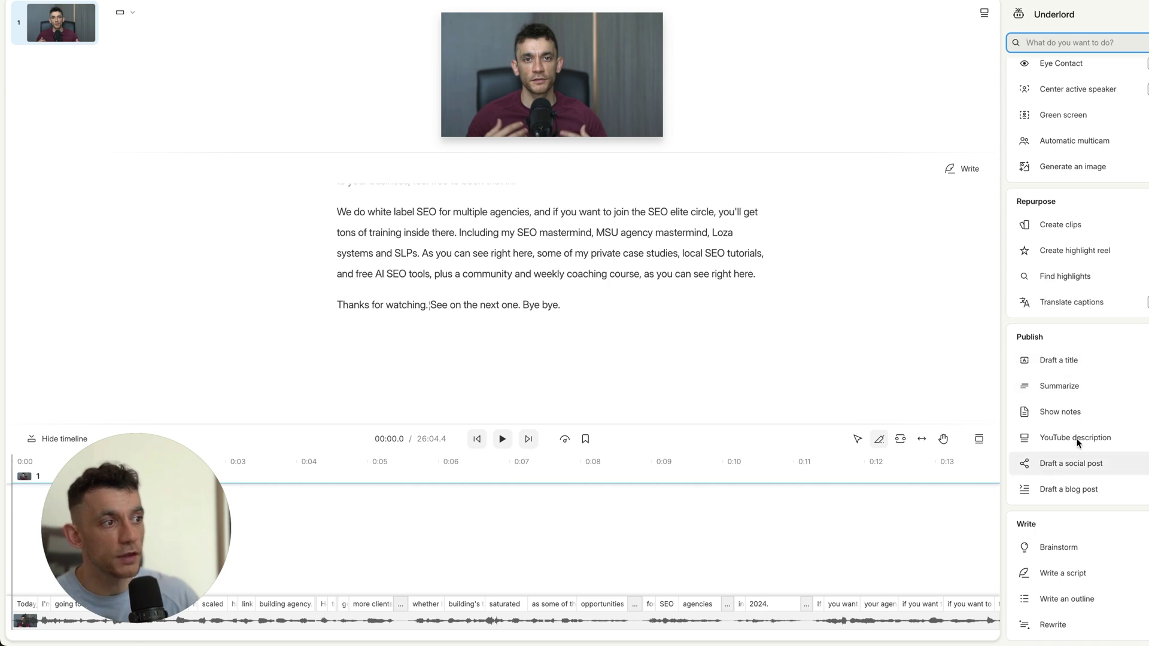
# - Paste the Google Doc's humanizing instructions as custom instructions and submit the blog post draft
pyautogui.click(1099, 489)
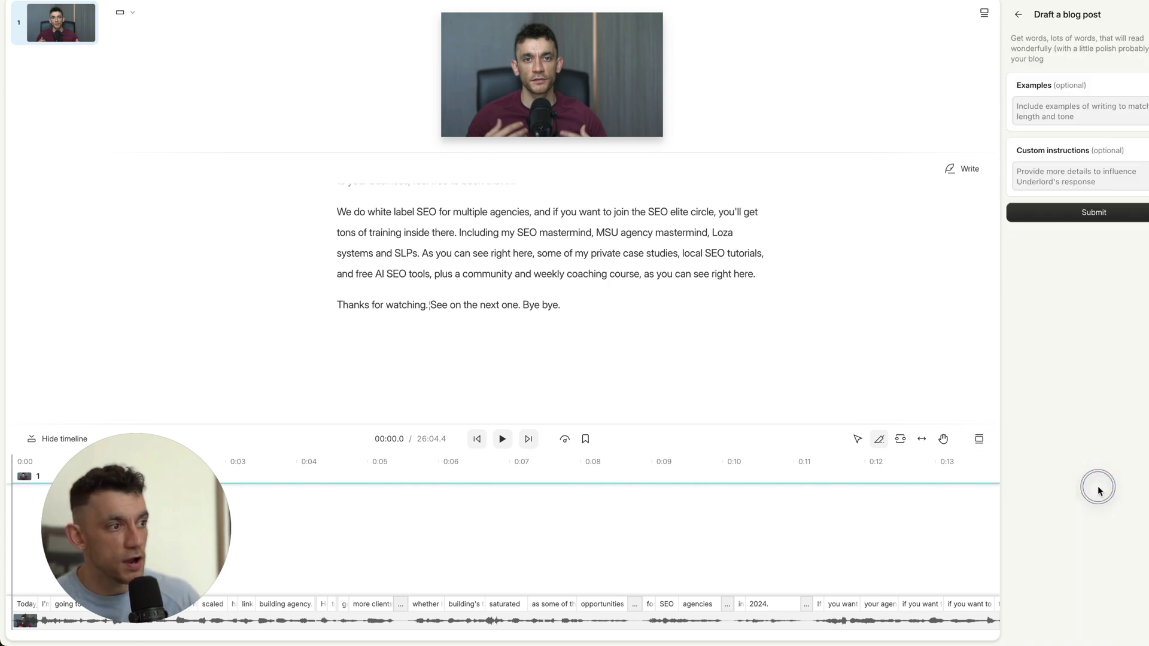
pyautogui.click(1019, 146)
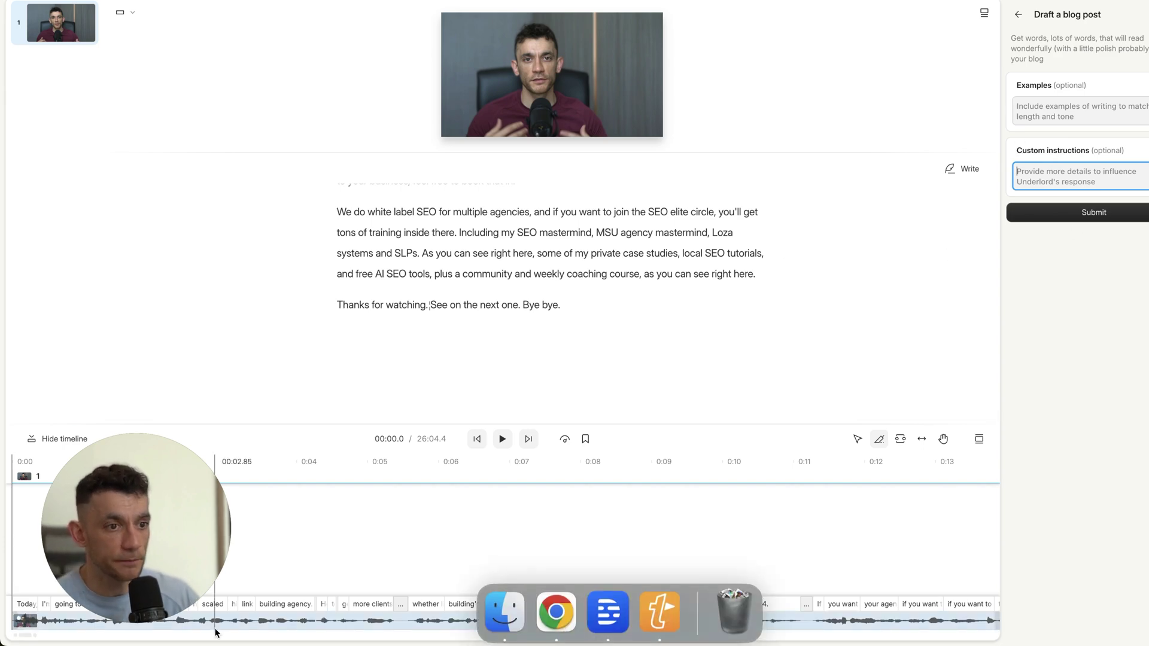
pyautogui.click(554, 610)
pyautogui.press('super+a')
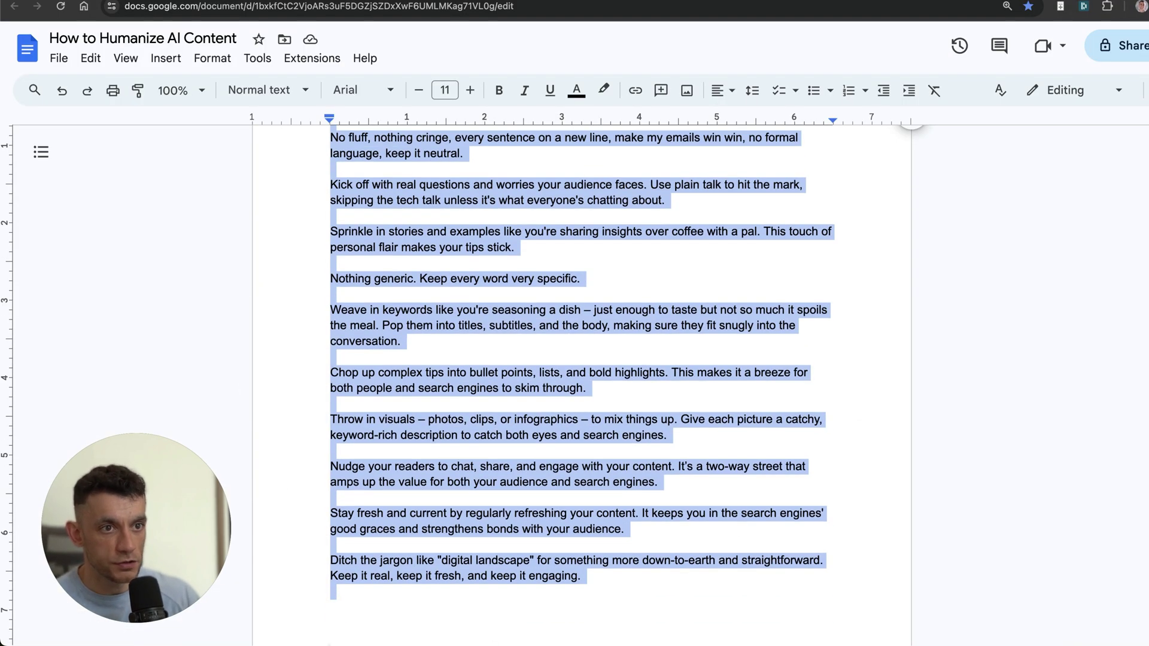
pyautogui.click(624, 629)
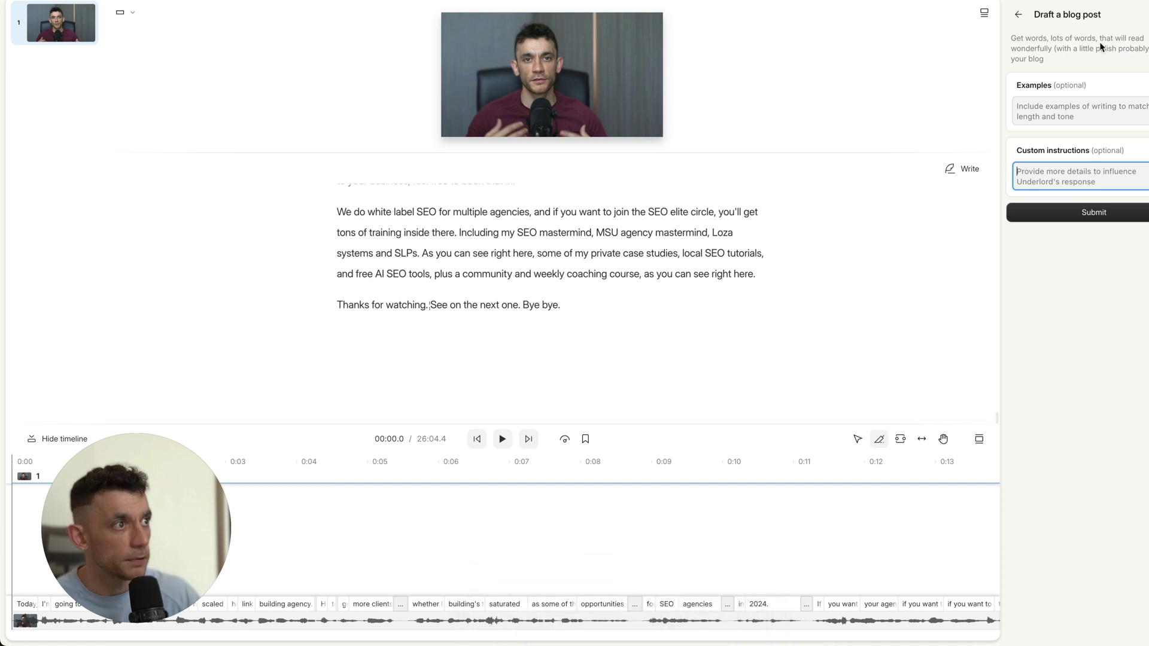
pyautogui.press('super+v')
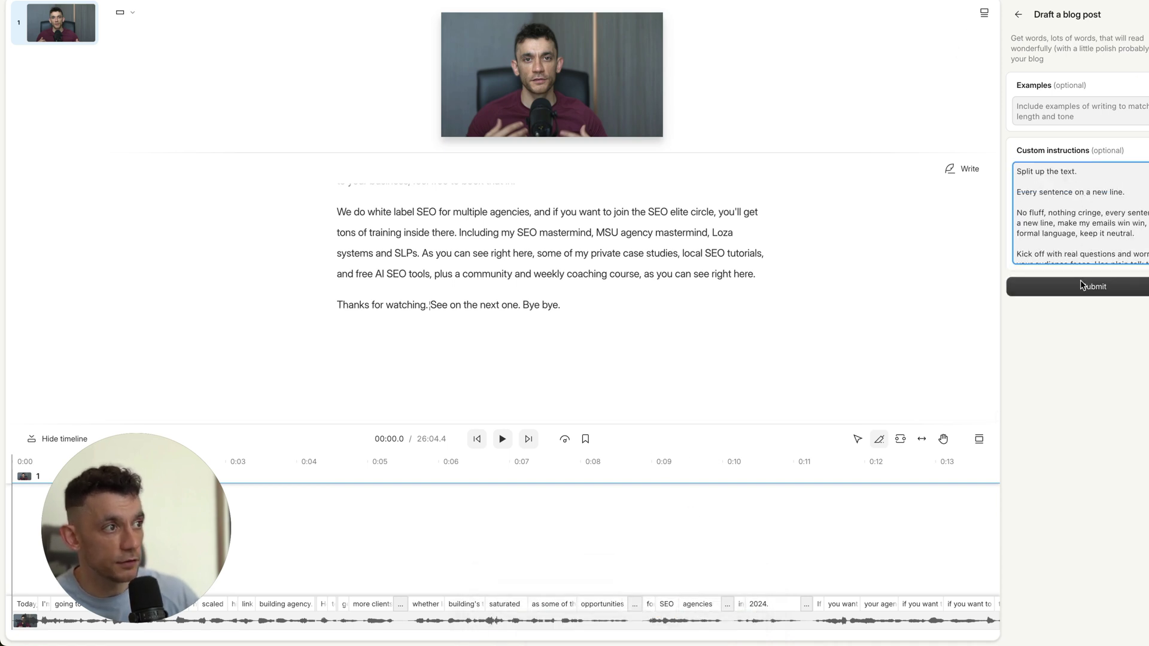
pyautogui.click(1089, 287)
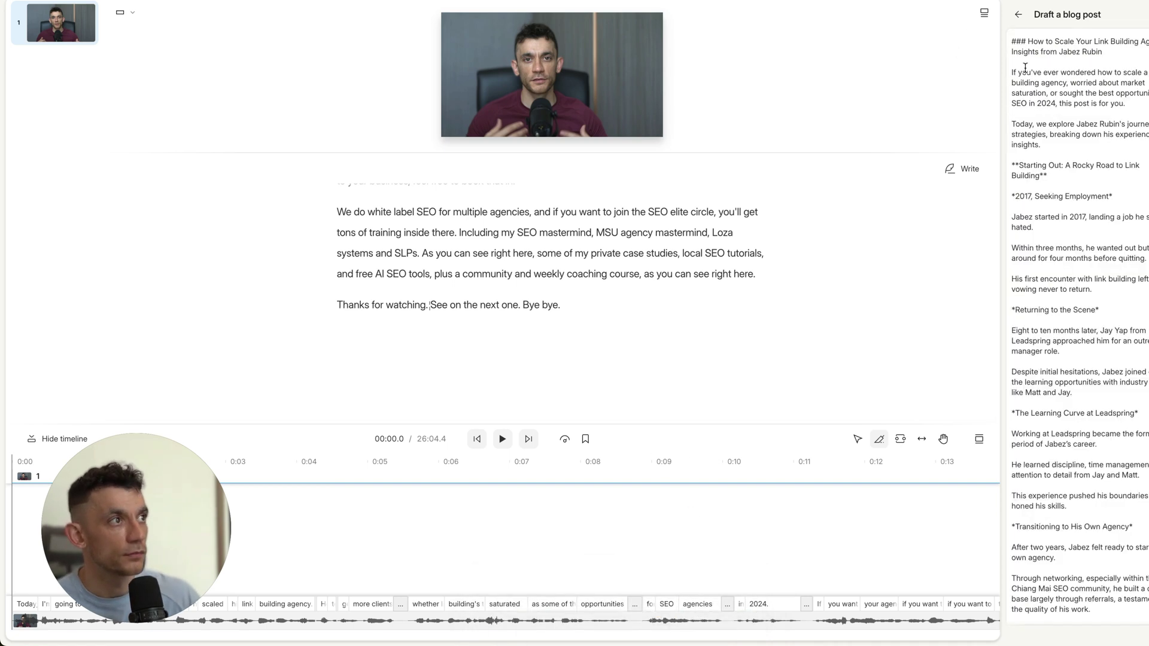
# - Review the generated draft's opening paragraph and its Starting Out heading
pyautogui.scroll(-10, 1047, 242)
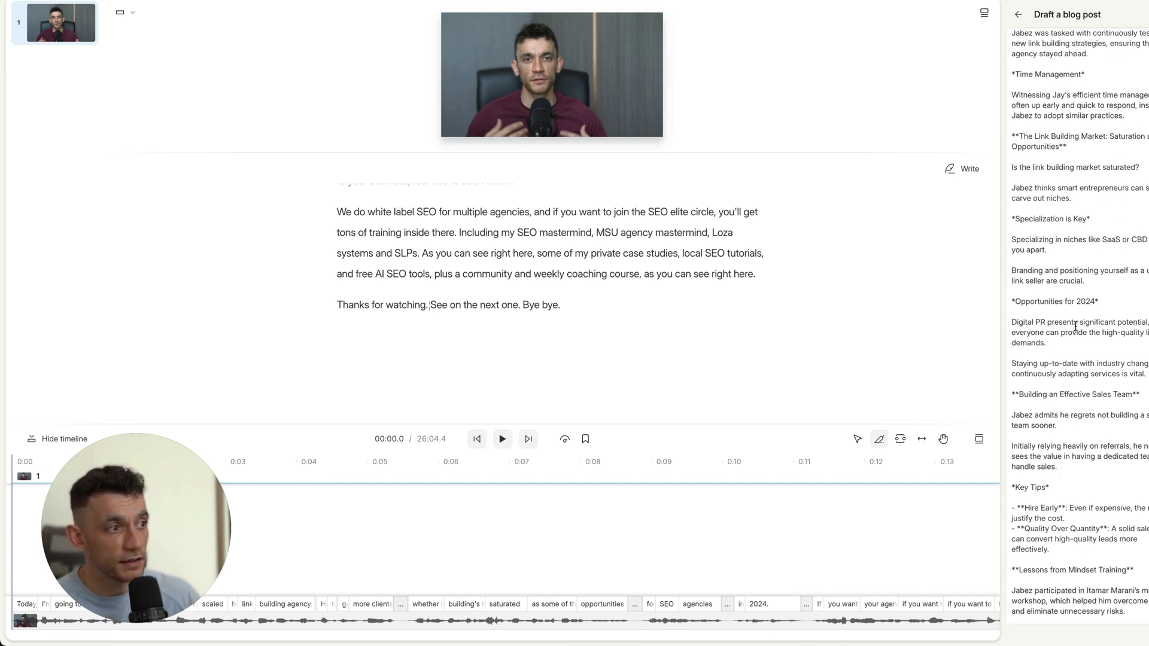
pyautogui.scroll(10, 1076, 326)
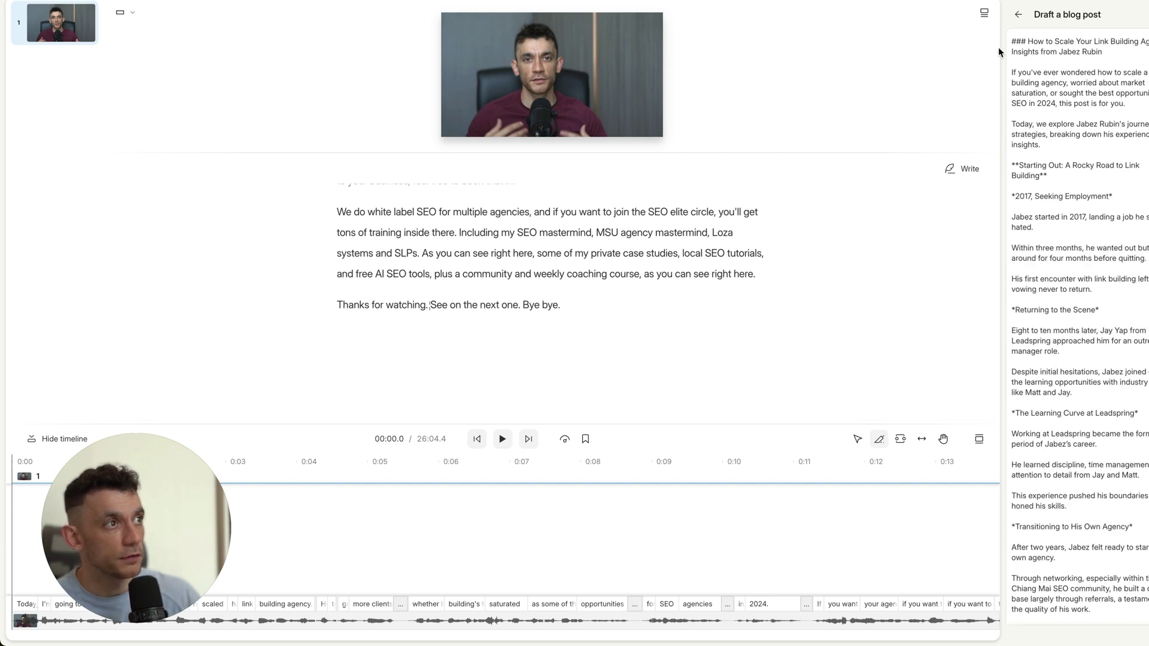
pyautogui.moveTo(1007, 77); pyautogui.dragTo(1133, 107)
pyautogui.click(1030, 77)
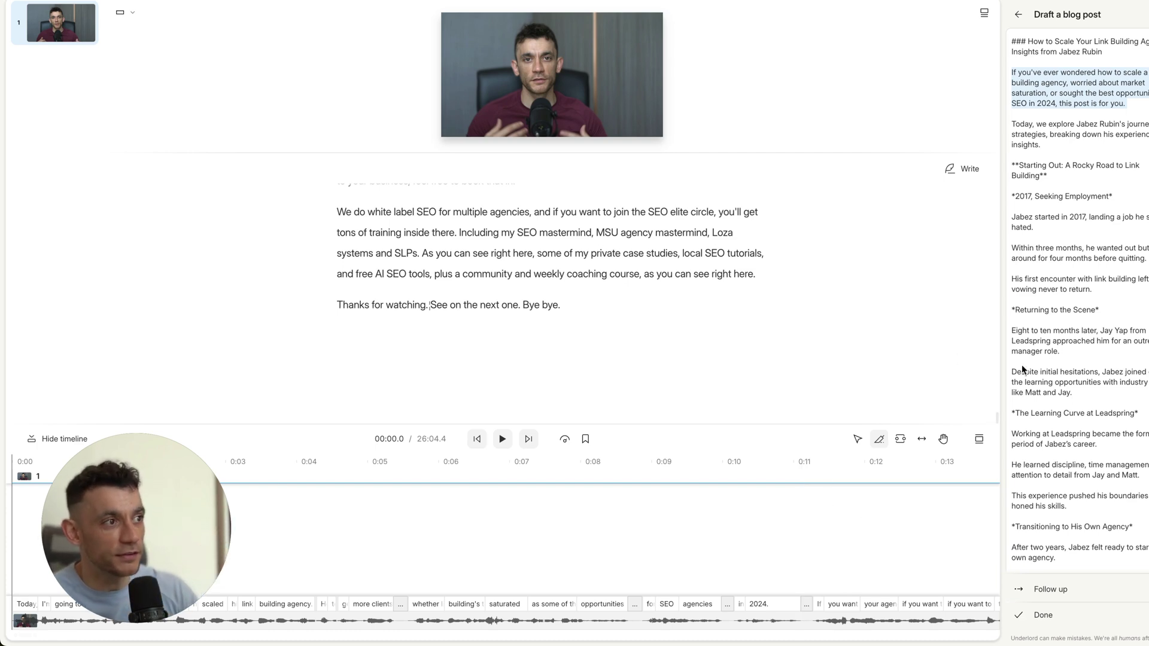
pyautogui.scroll(-15, 1121, 274)
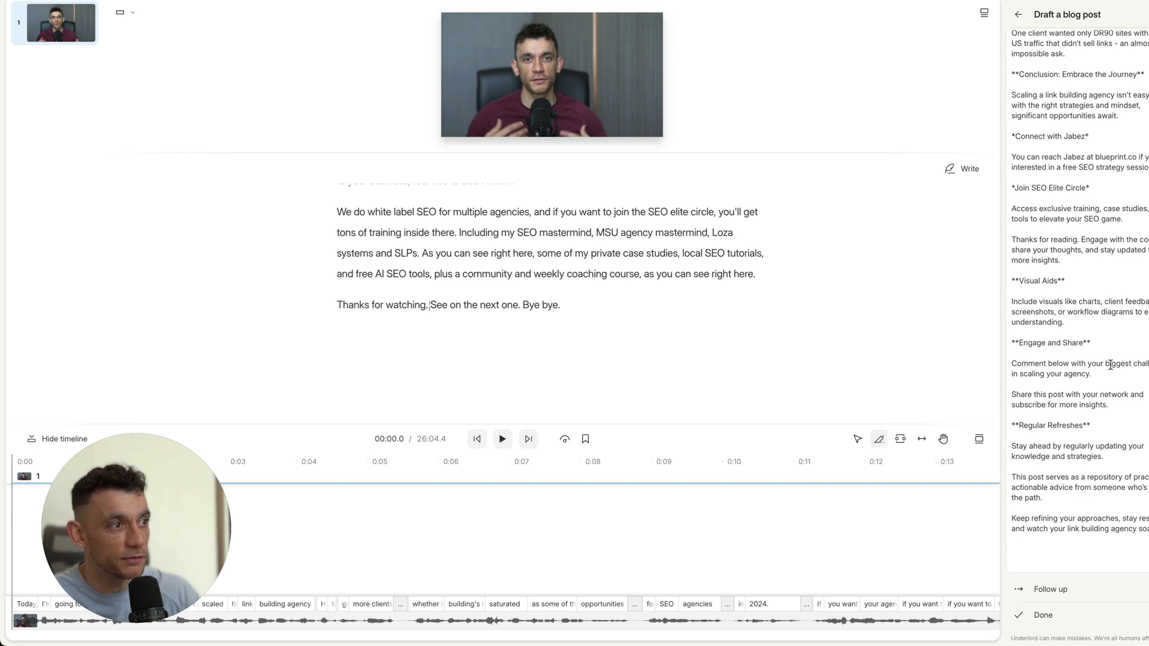
pyautogui.scroll(20, 1052, 46)
pyautogui.click(1018, 44)
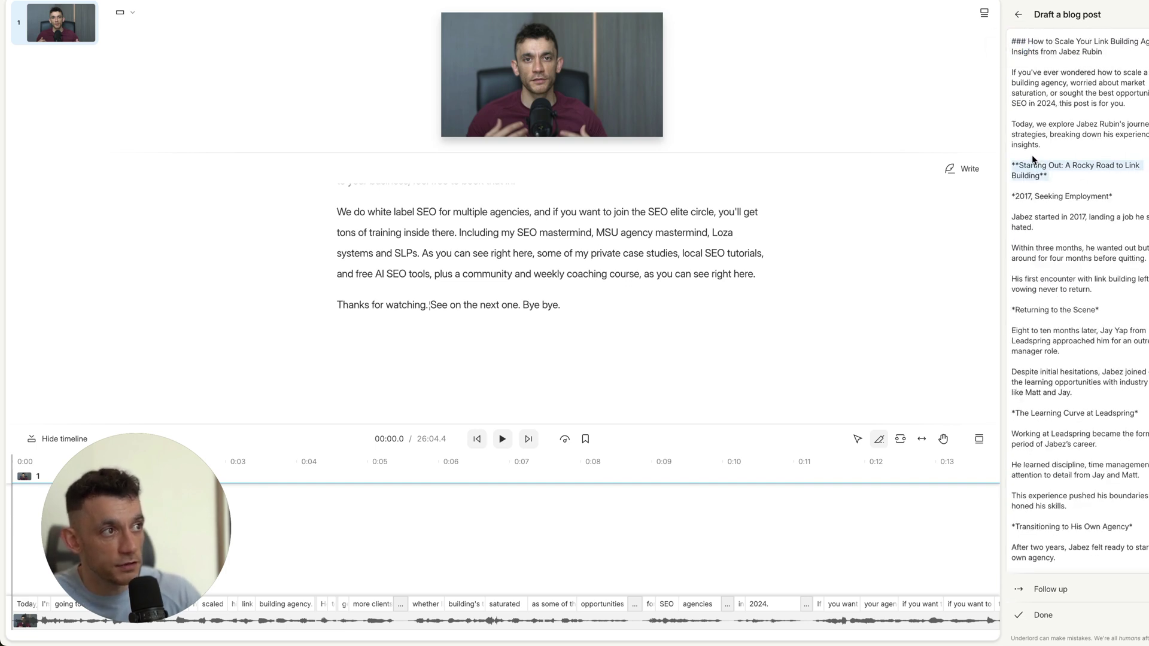
pyautogui.click(1053, 159)
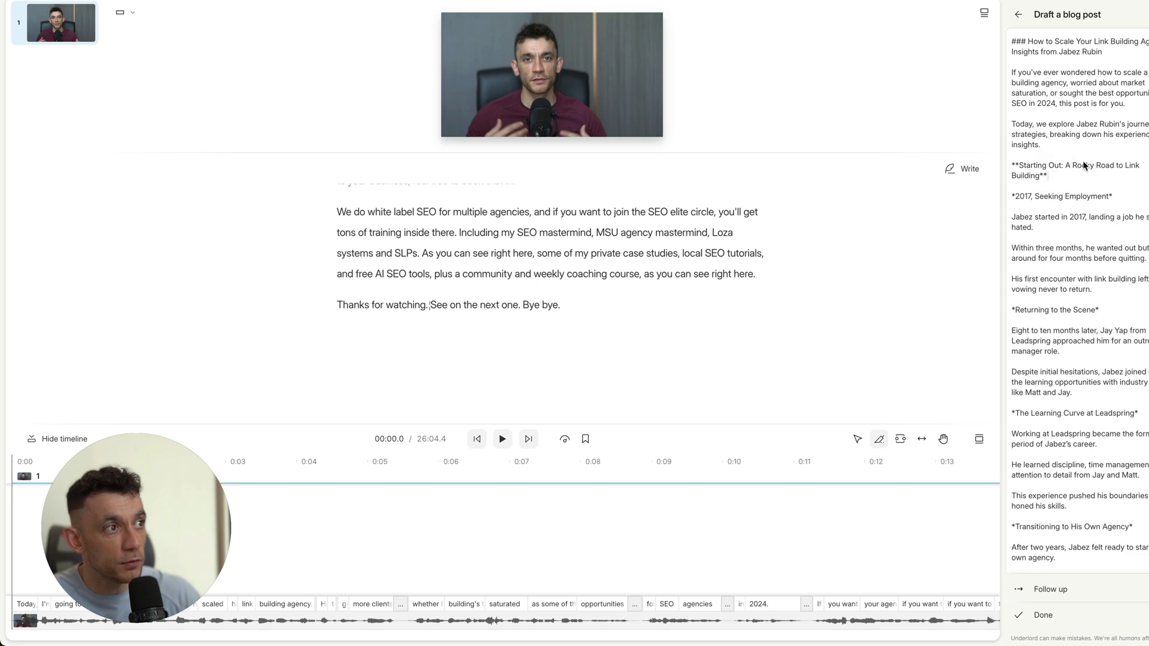
# - Review the Focus on Scalable Services paragraph and jump playback to "and free AI SEO tools"
pyautogui.scroll(-15, 1079, 339)
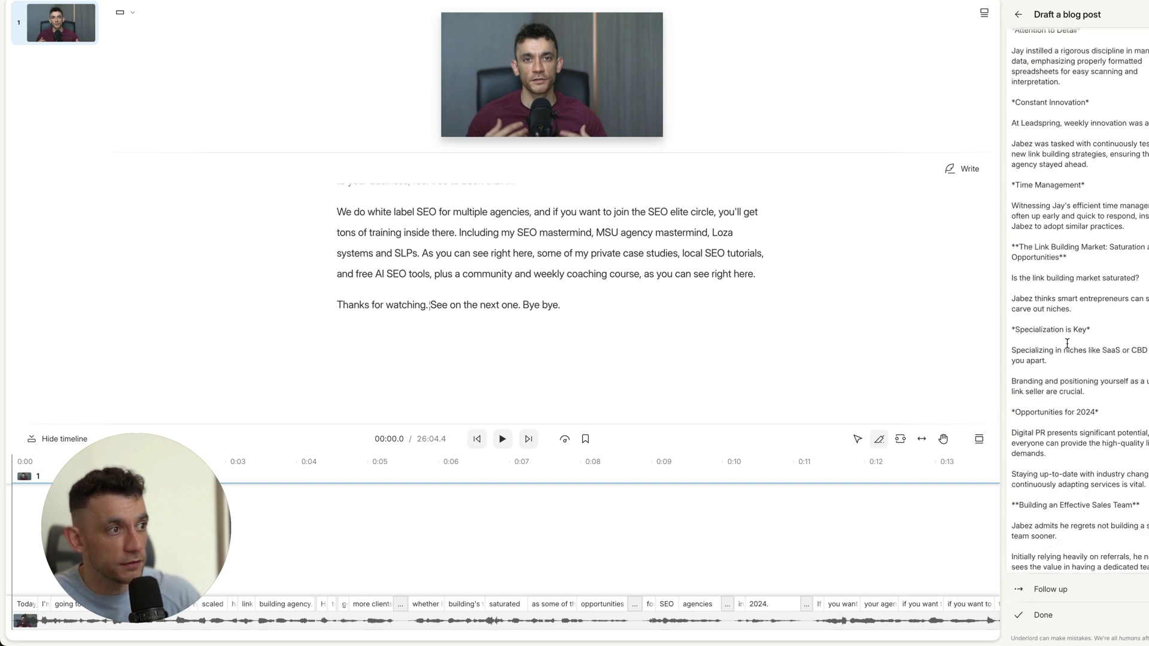
pyautogui.scroll(-8, 1027, 293)
pyautogui.tripleClick(1027, 323)
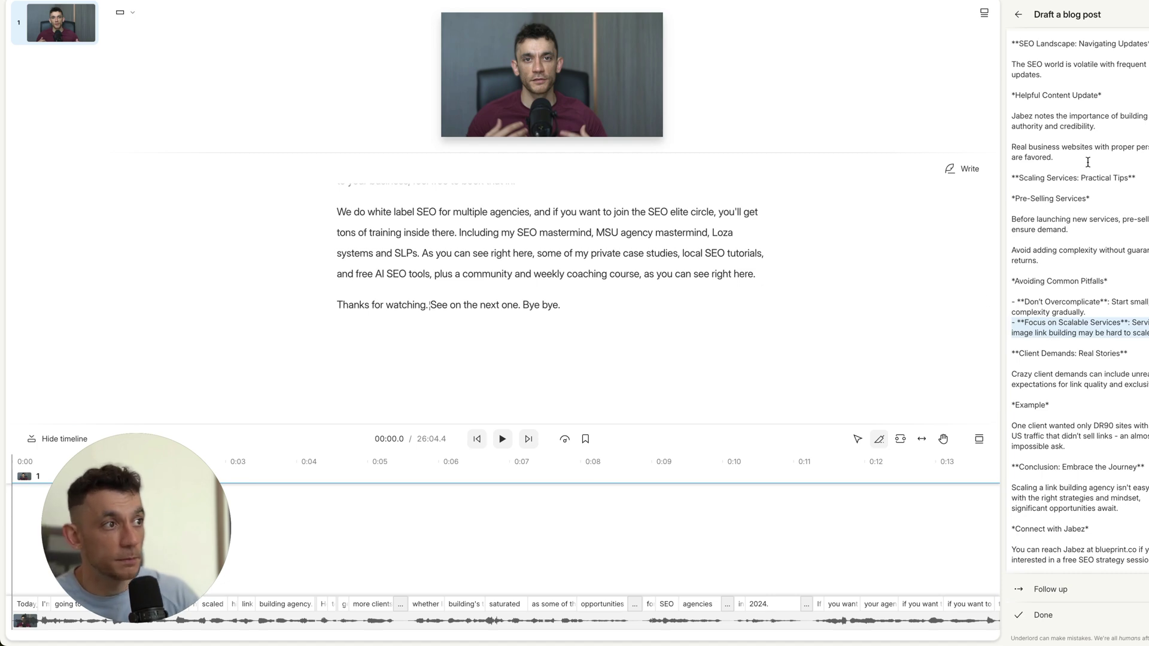
pyautogui.click(341, 276)
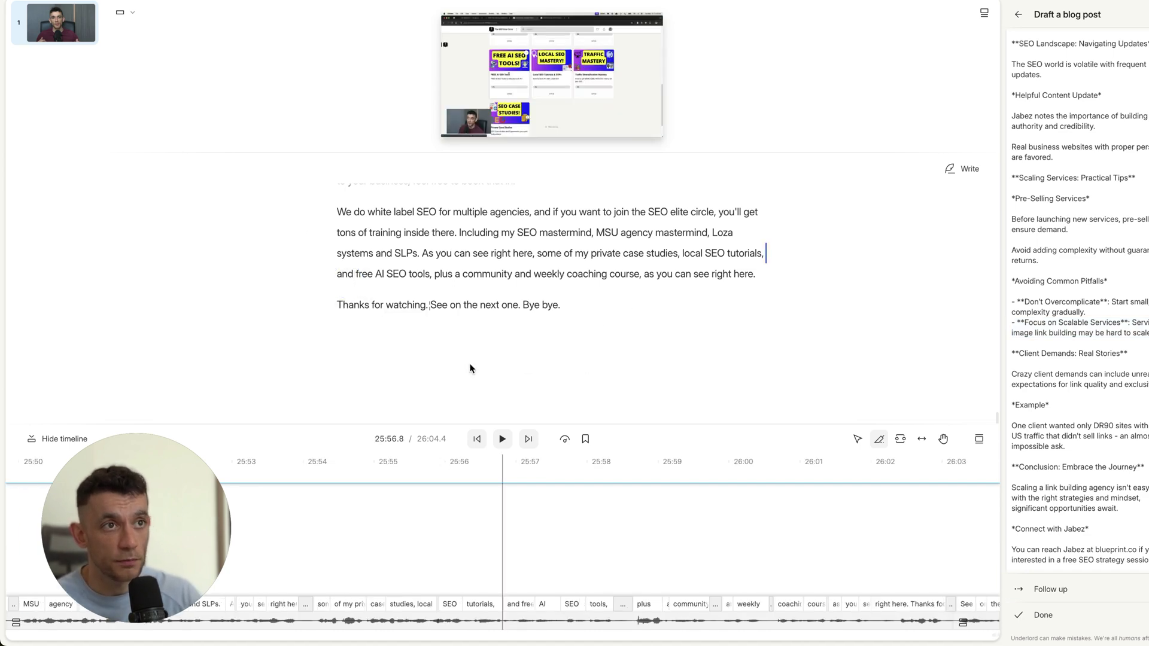
pyautogui.scroll(10, 469, 359)
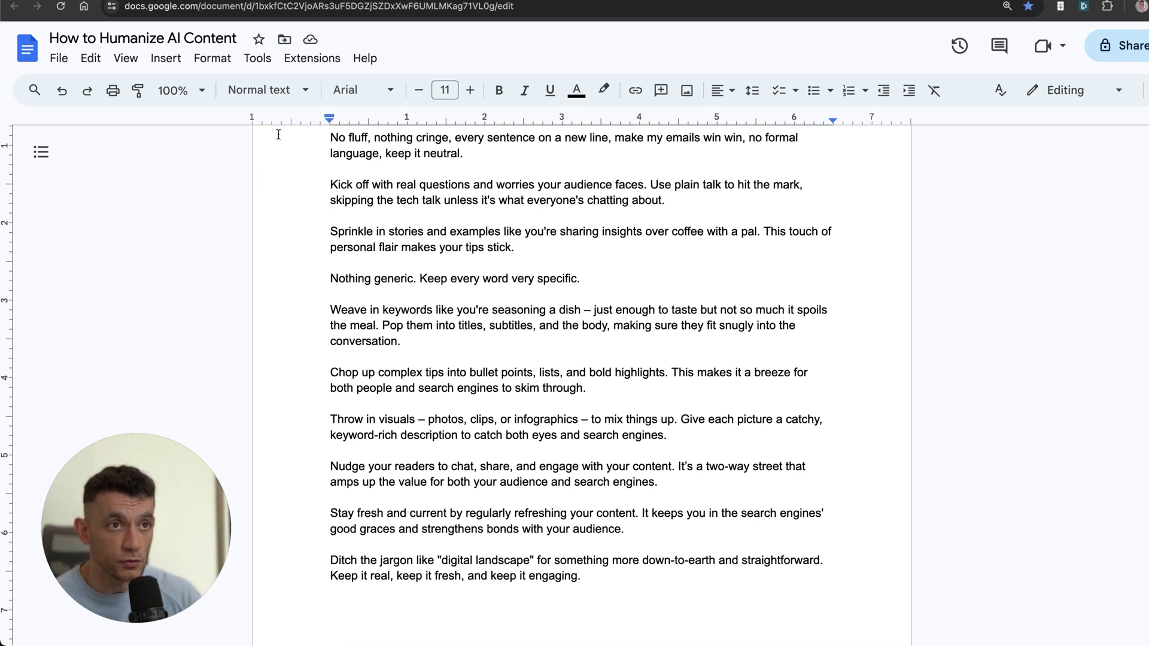
# - Select the instructions from "Split up the text." to the document's end, then go to Poe's Create bot page
pyautogui.scroll(5, 333, 411)
pyautogui.click(331, 387)
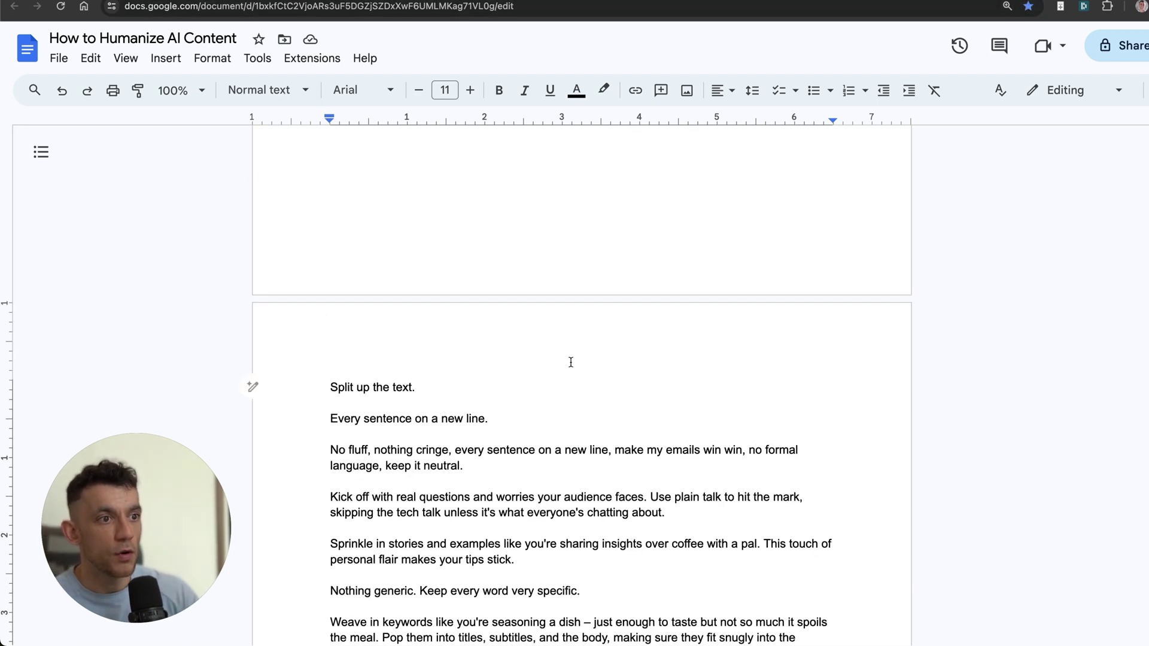
pyautogui.press('super+shift+Down')
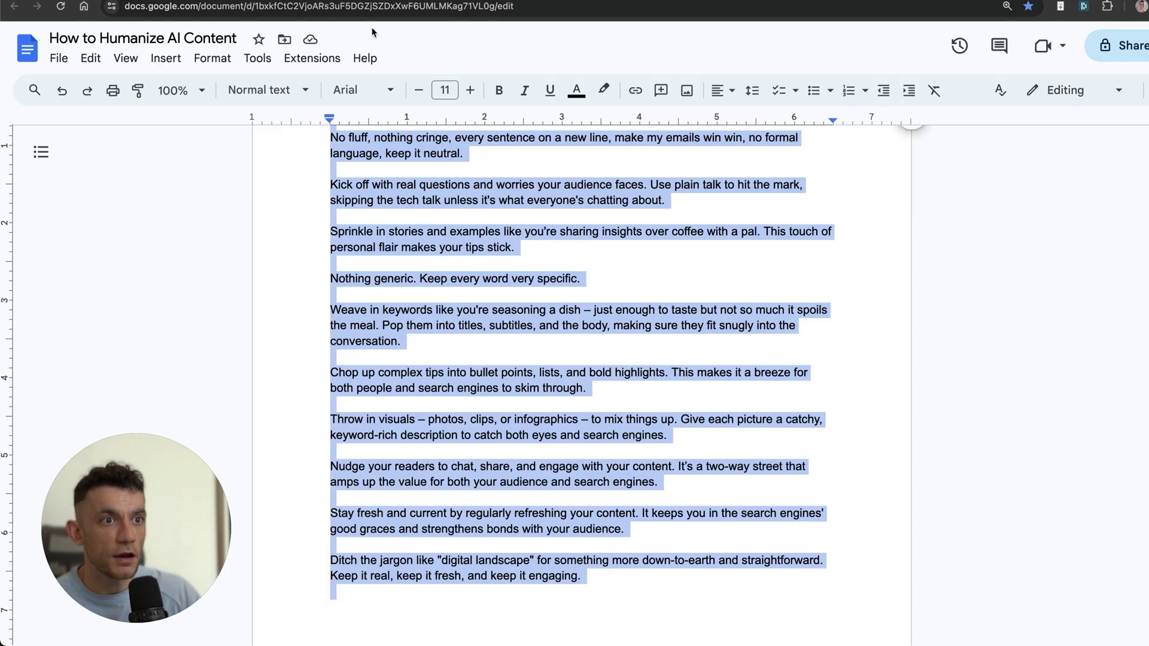
pyautogui.scroll(8, 135, 200)
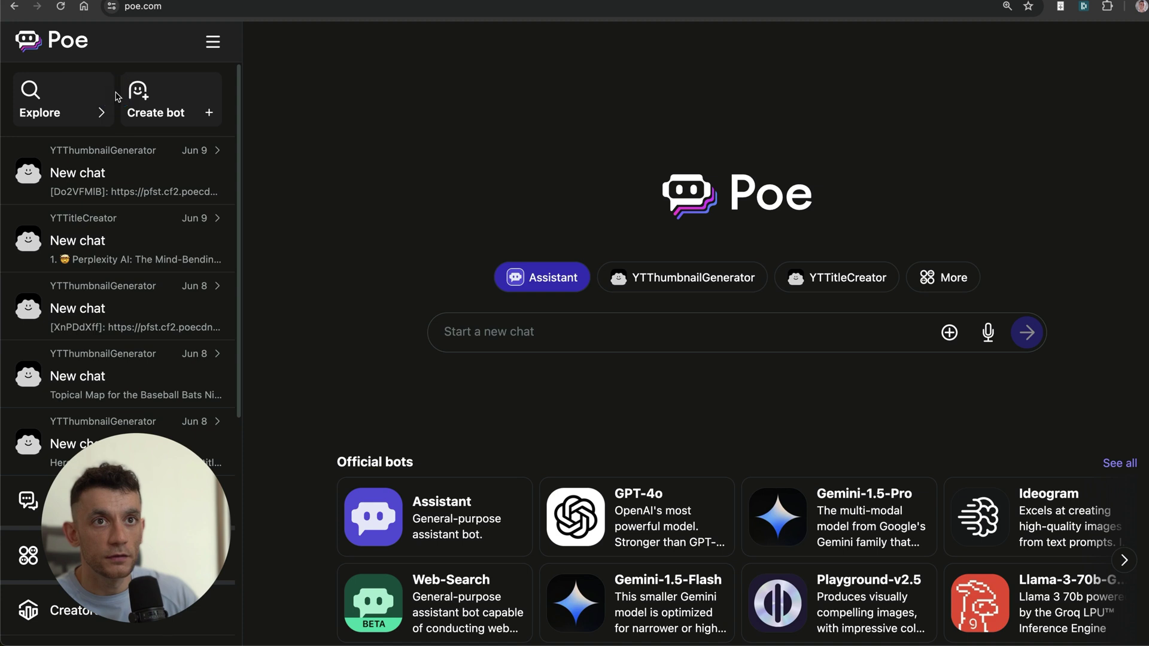
pyautogui.click(139, 102)
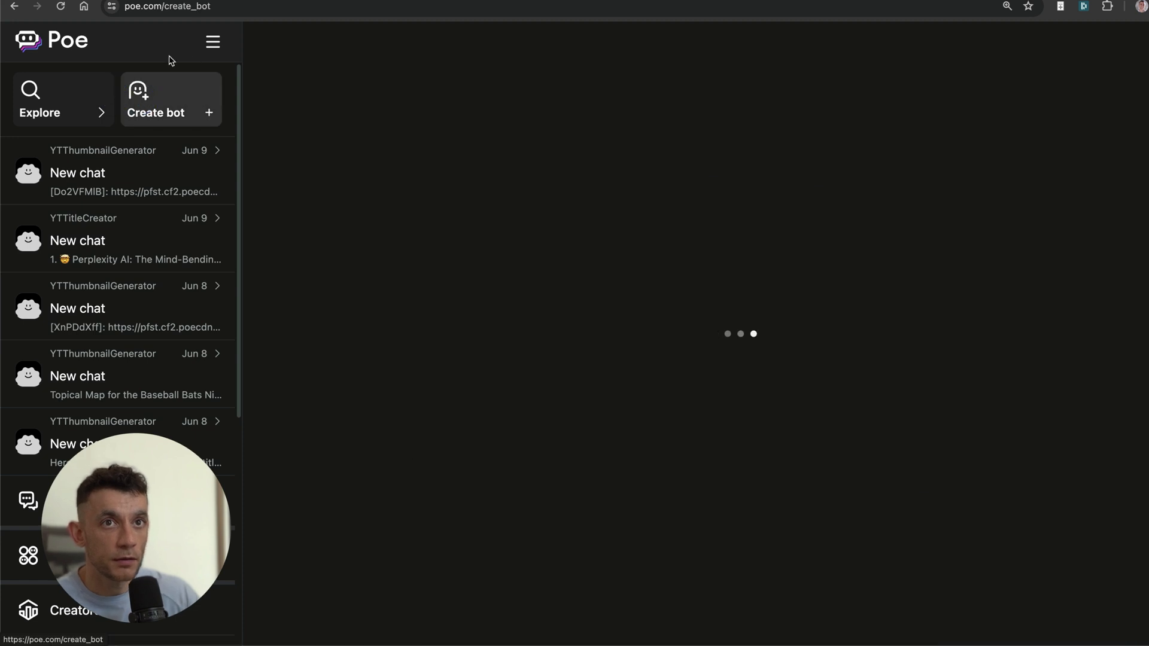
# - Set the bot's handle to AIHumanizerBot
pyautogui.click(583, 262)
pyautogui.press('super+a')
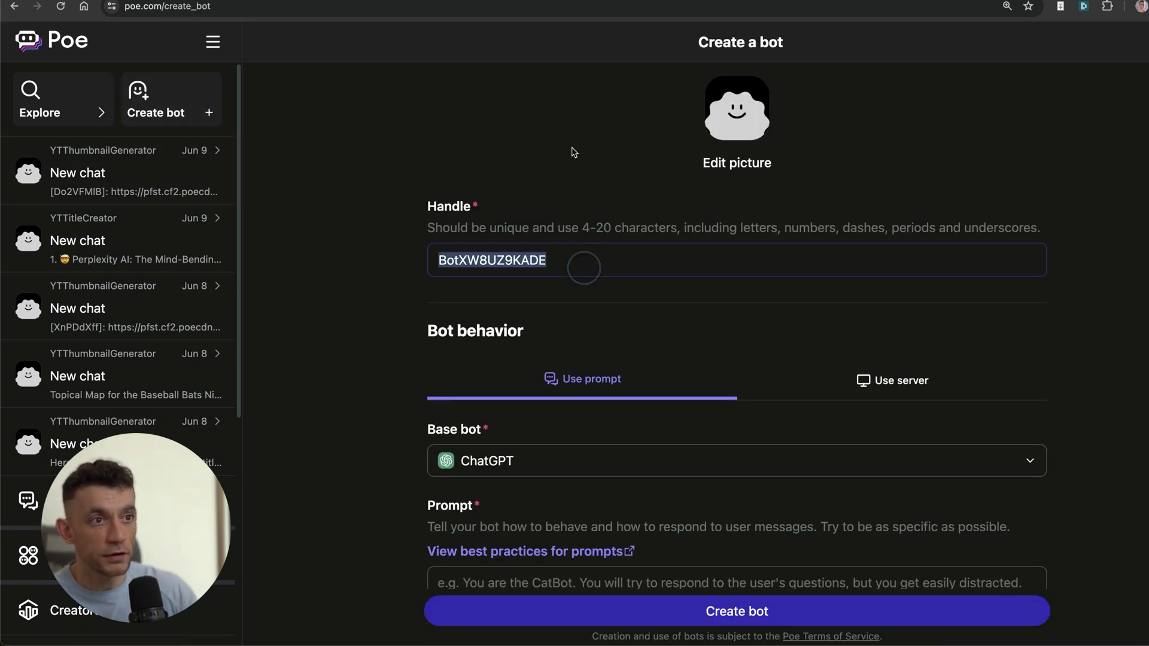
pyautogui.write('HumanizerBot')
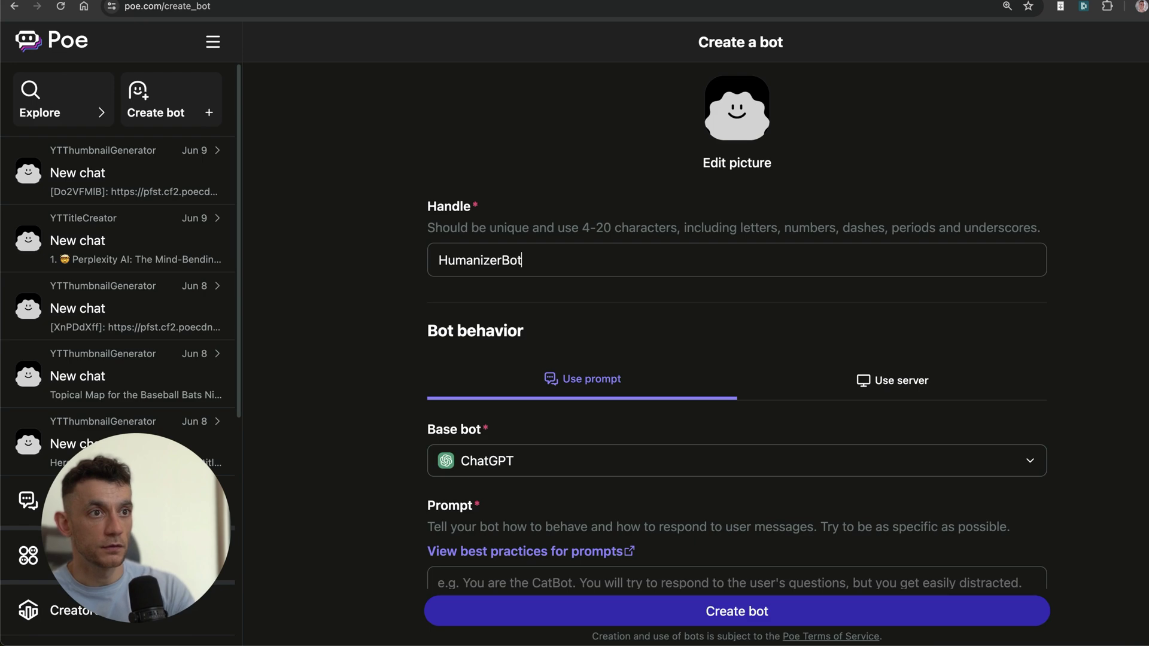
pyautogui.click(439, 260)
pyautogui.write('AI')
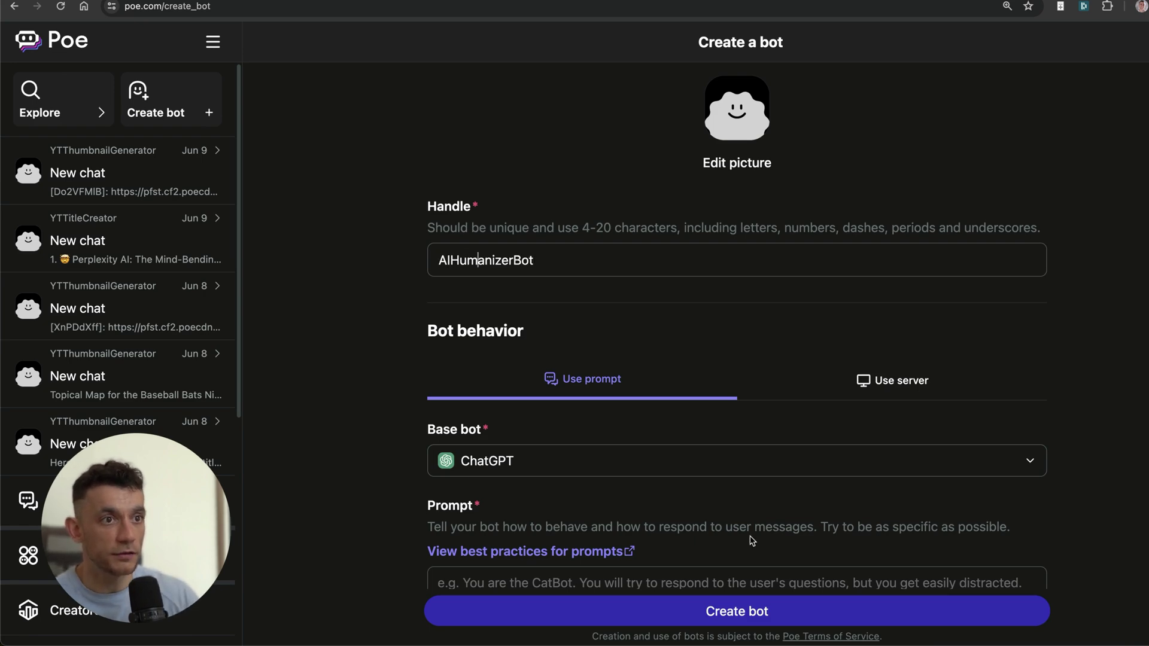
# - Keep ChatGPT as the base bot and paste the humanizing instructions as the prompt
pyautogui.scroll(-5, 753, 540)
pyautogui.click(571, 222)
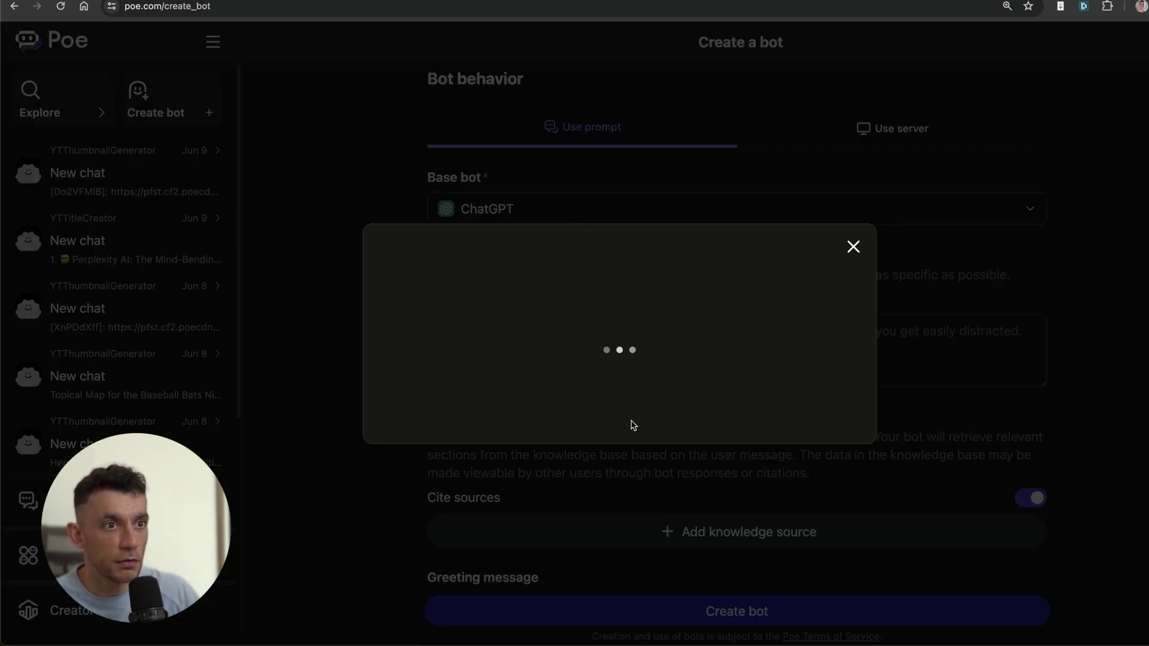
pyautogui.click(595, 255)
pyautogui.click(584, 342)
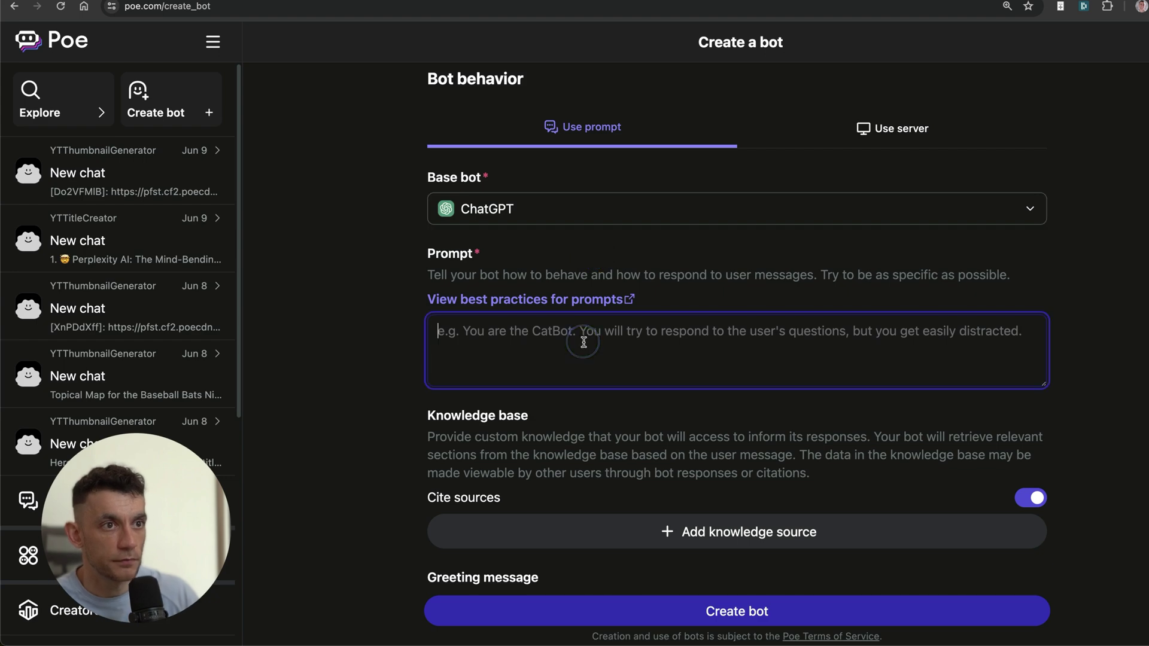
pyautogui.press('super+v')
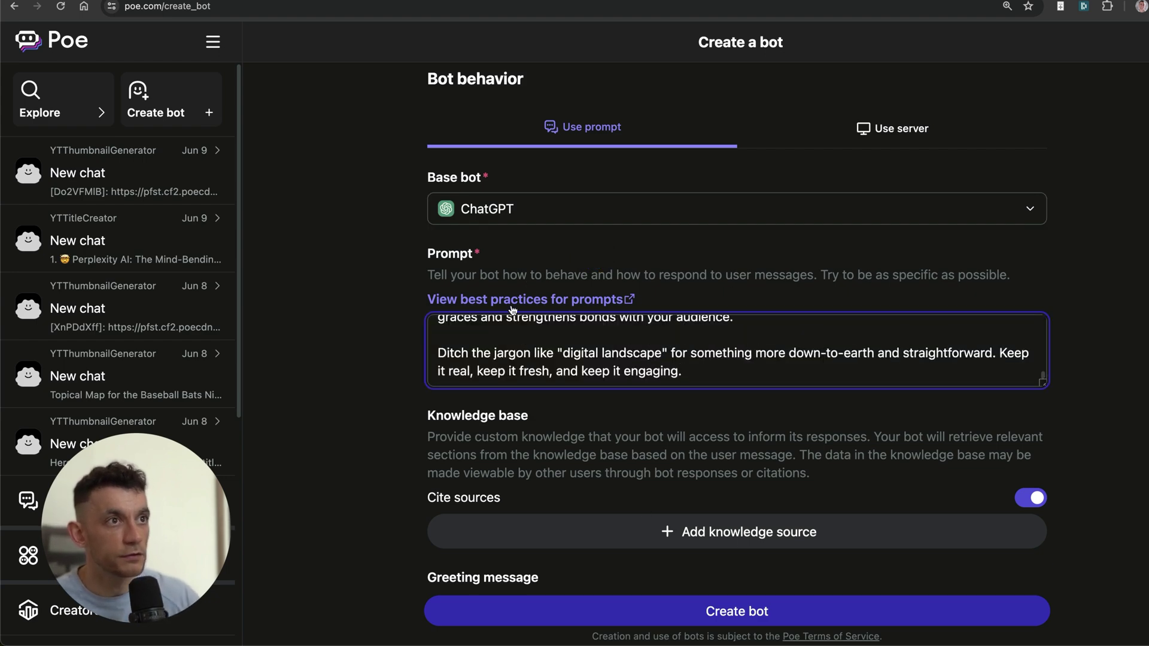
# - Review the bot settings and create the AIHumanizerBot
pyautogui.scroll(5, 527, 352)
pyautogui.scroll(4, 618, 336)
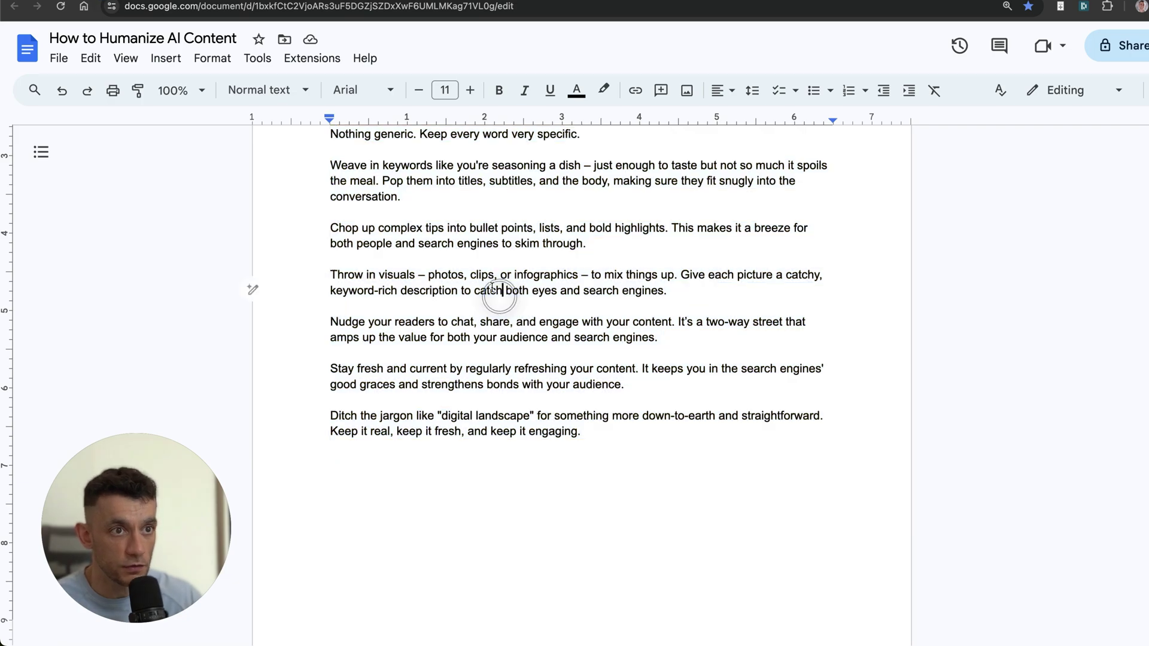
pyautogui.scroll(3, 252, 288)
pyautogui.moveTo(330, 159); pyautogui.dragTo(715, 533)
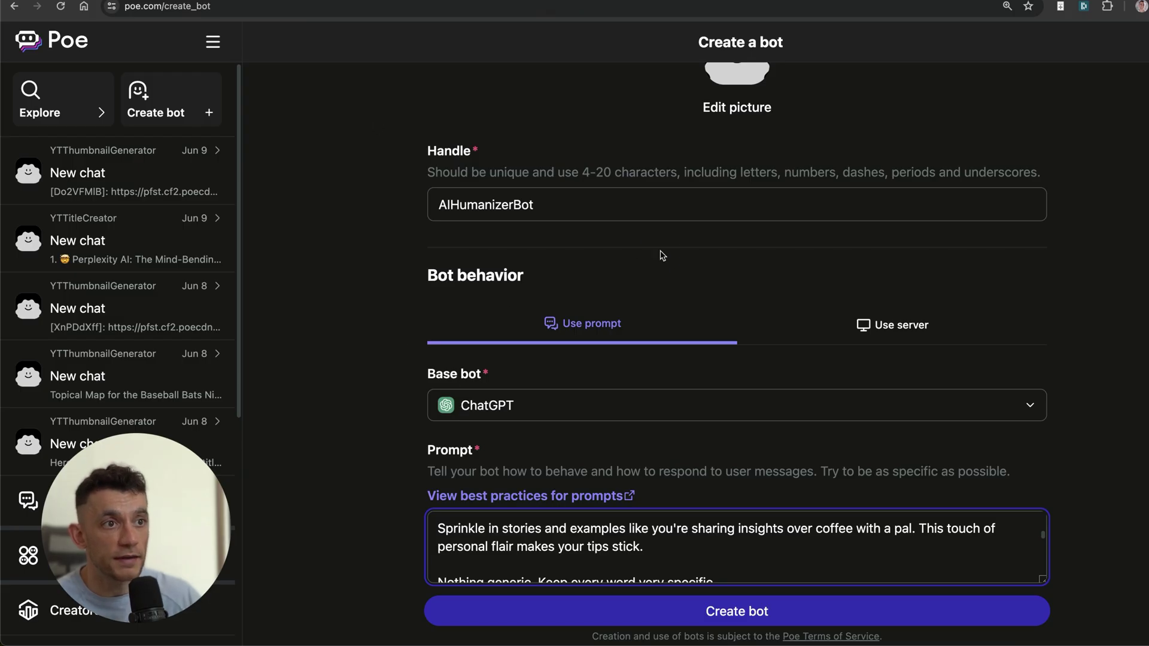
pyautogui.scroll(-10, 667, 293)
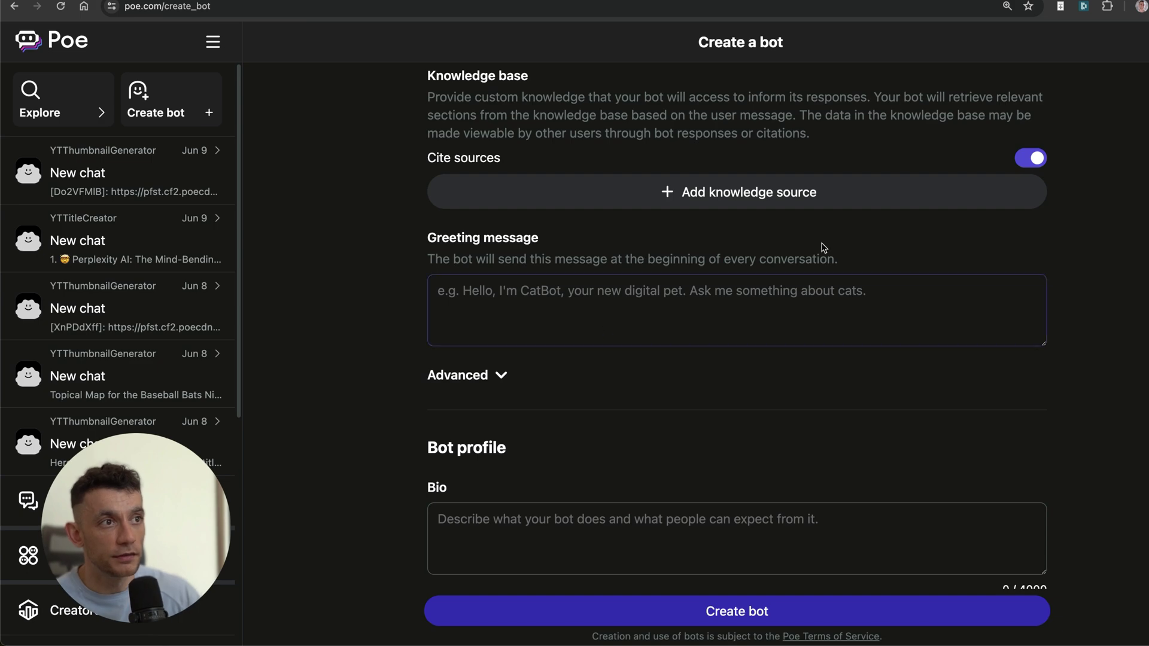
pyautogui.scroll(10, 824, 247)
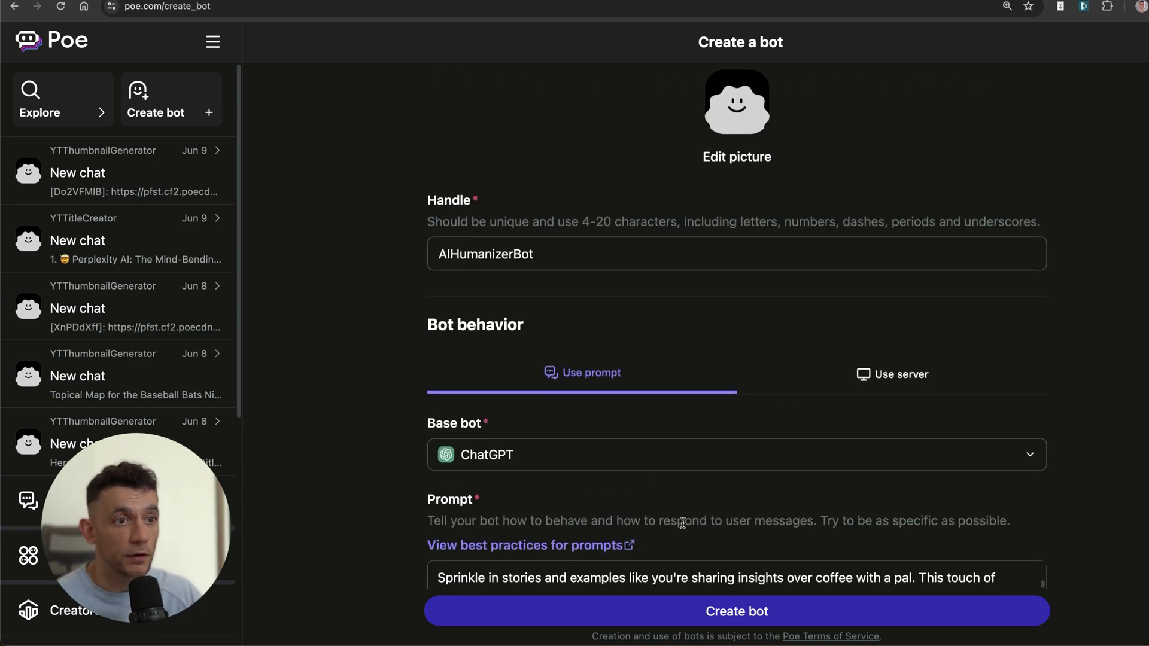
pyautogui.scroll(-15, 682, 523)
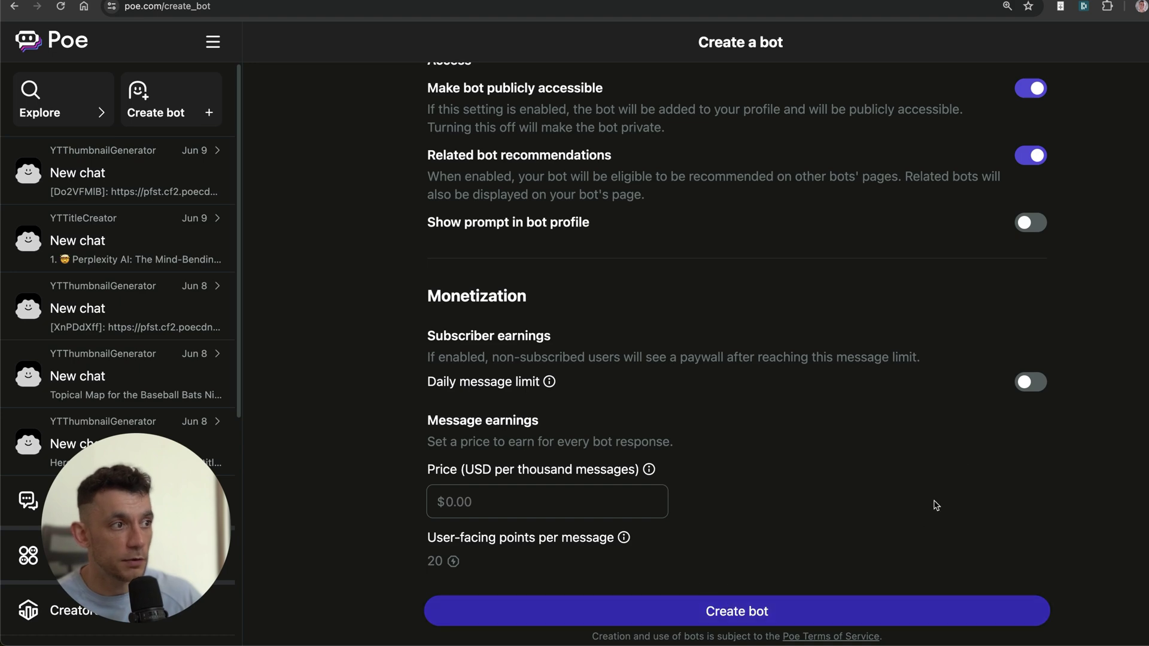
pyautogui.click(726, 606)
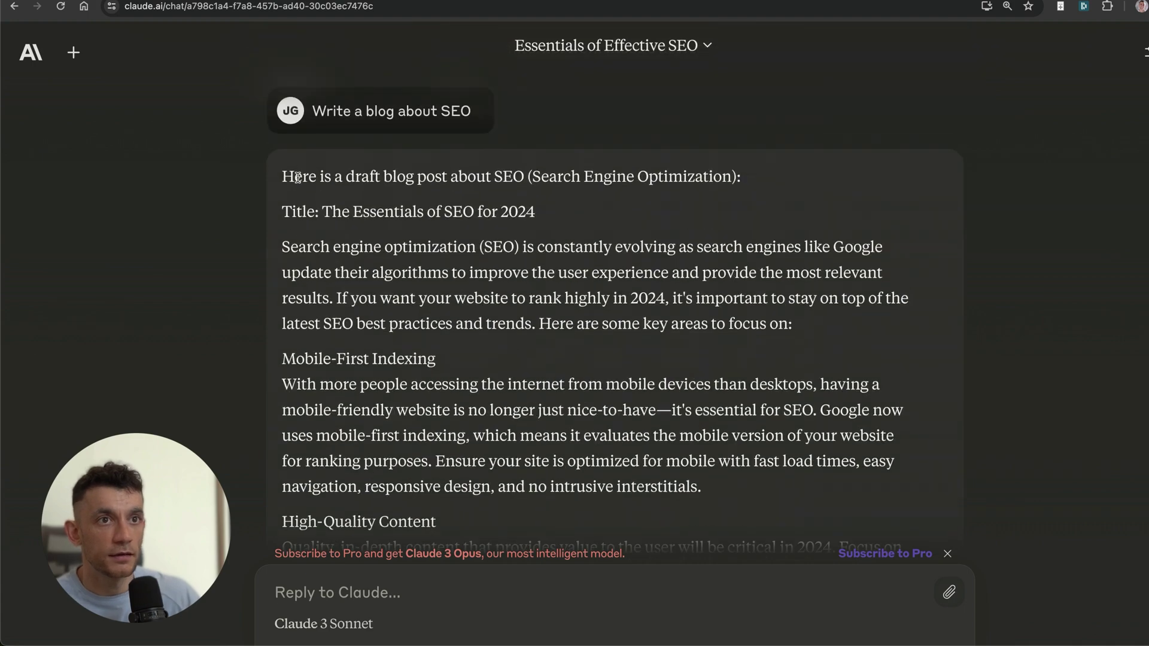
# - Select Claude's whole SEO blog post from its first word to the end
pyautogui.doubleClick(297, 177)
pyautogui.scroll(-10, 516, 288)
pyautogui.keyDown('shift'); pyautogui.click(497, 455); pyautogui.keyUp('shift')
pyautogui.hotkey('ctrl', 'c')
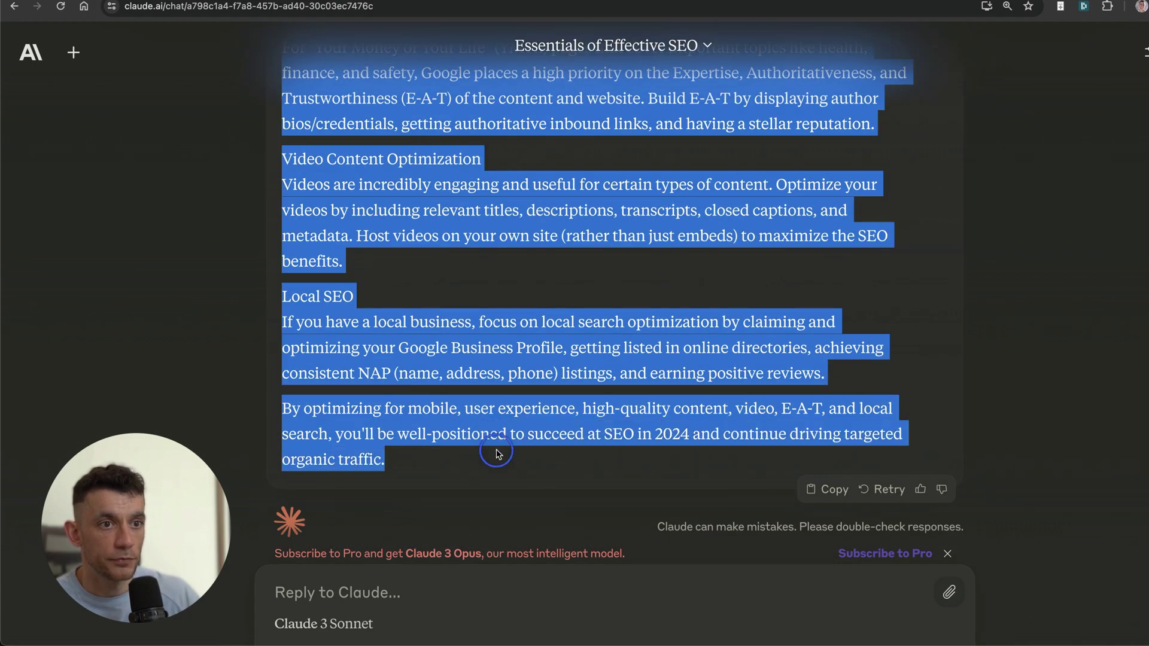
pyautogui.scroll(10, 496, 455)
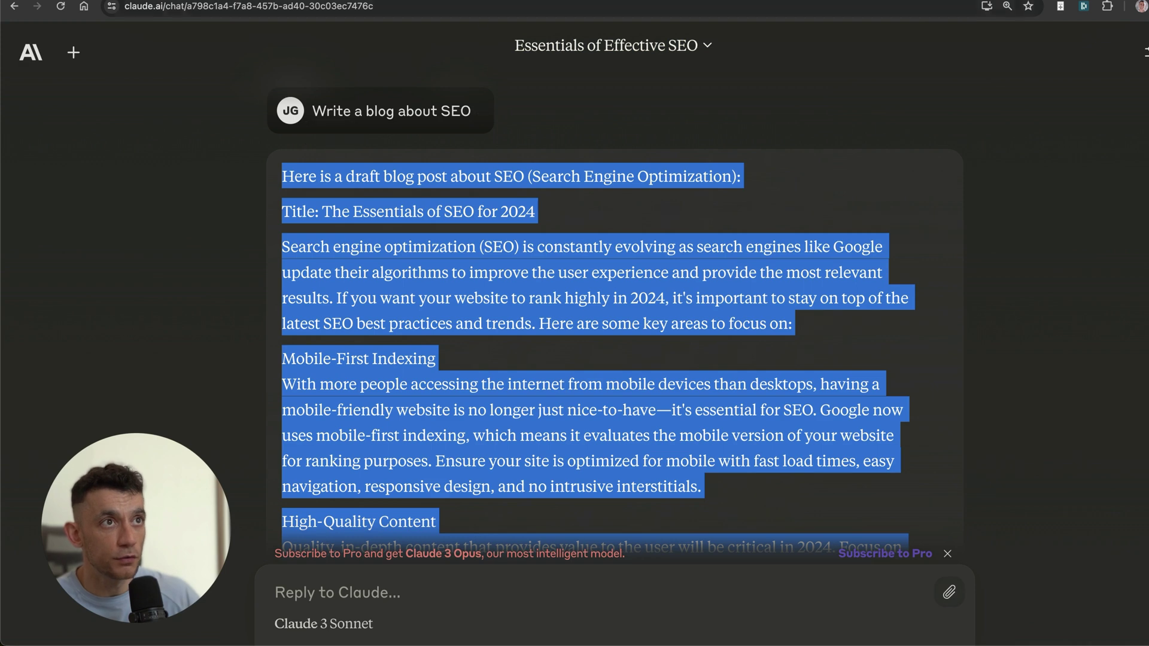
# - Paste Claude's SEO blog post into the AIHumanizerBot chat and send it for rewriting
pyautogui.hotkey('ctrl', 'Tab')
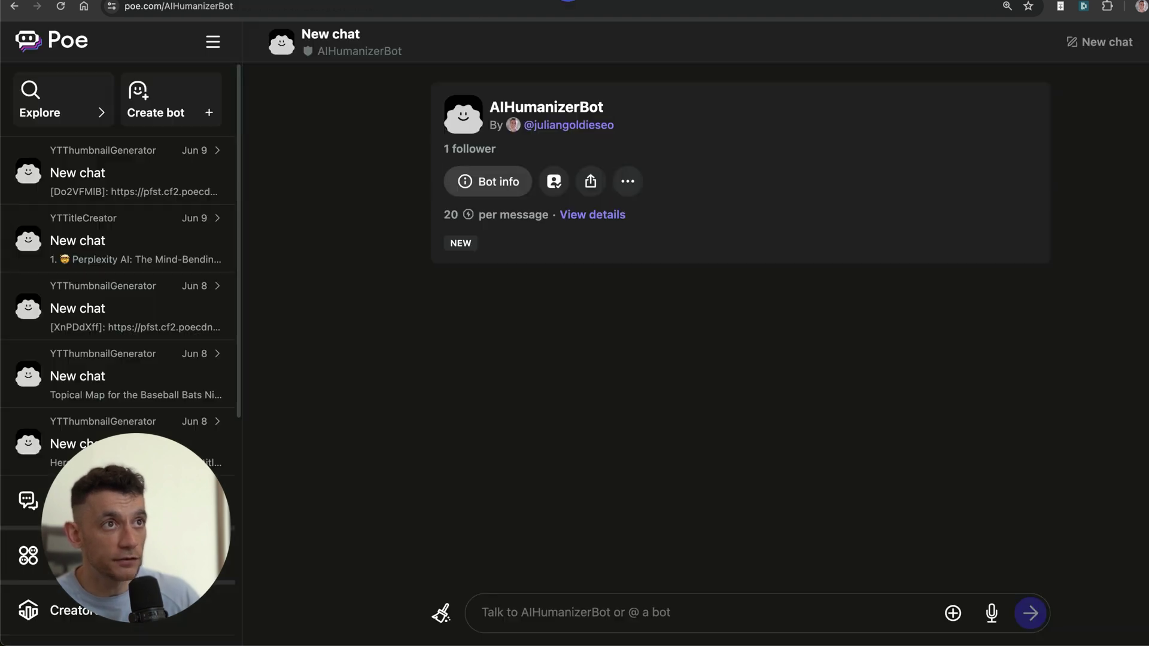
pyautogui.click(566, 613)
pyautogui.hotkey('ctrl', 'v')
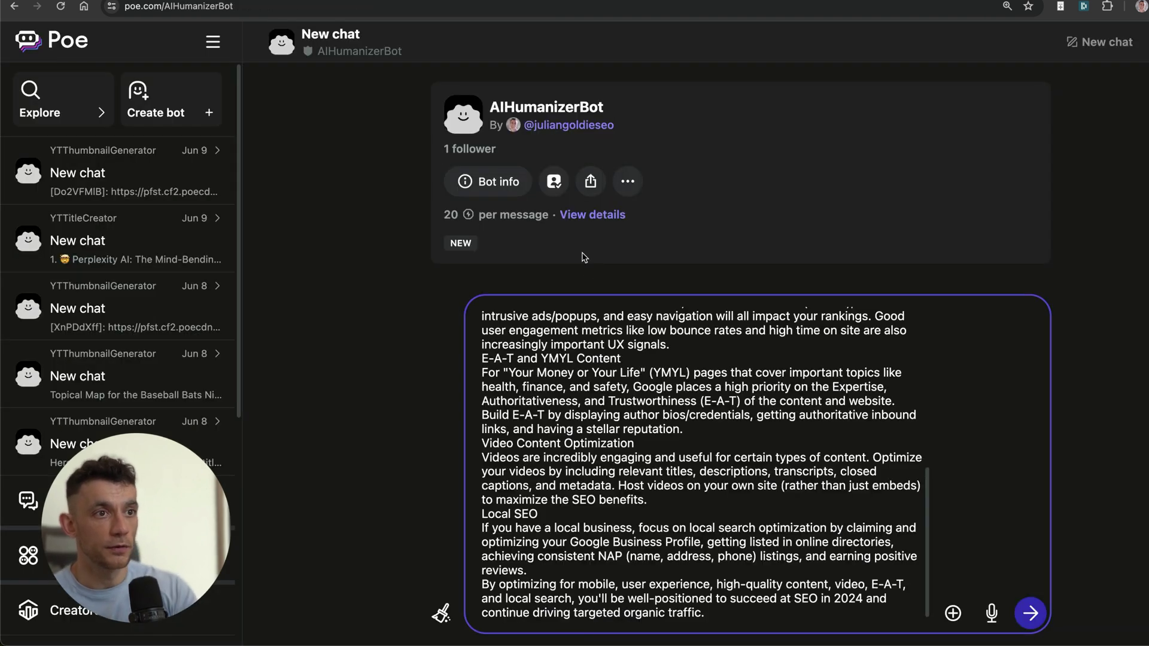
pyautogui.hotkey('ctrl', 'Home')
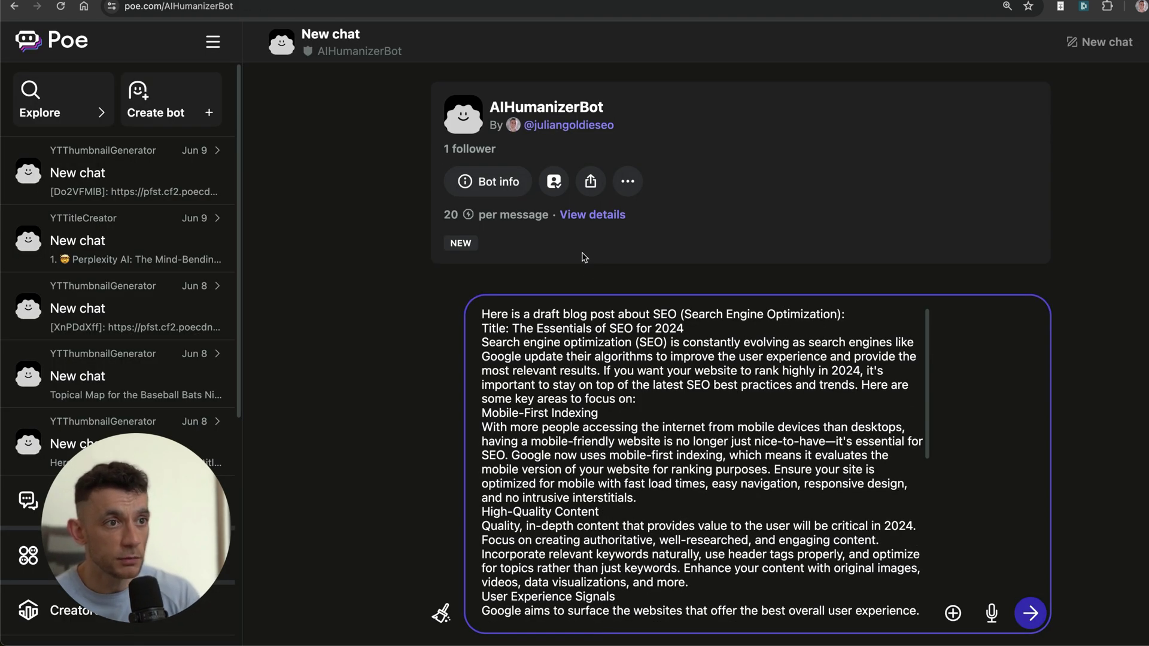
pyautogui.press('Return')
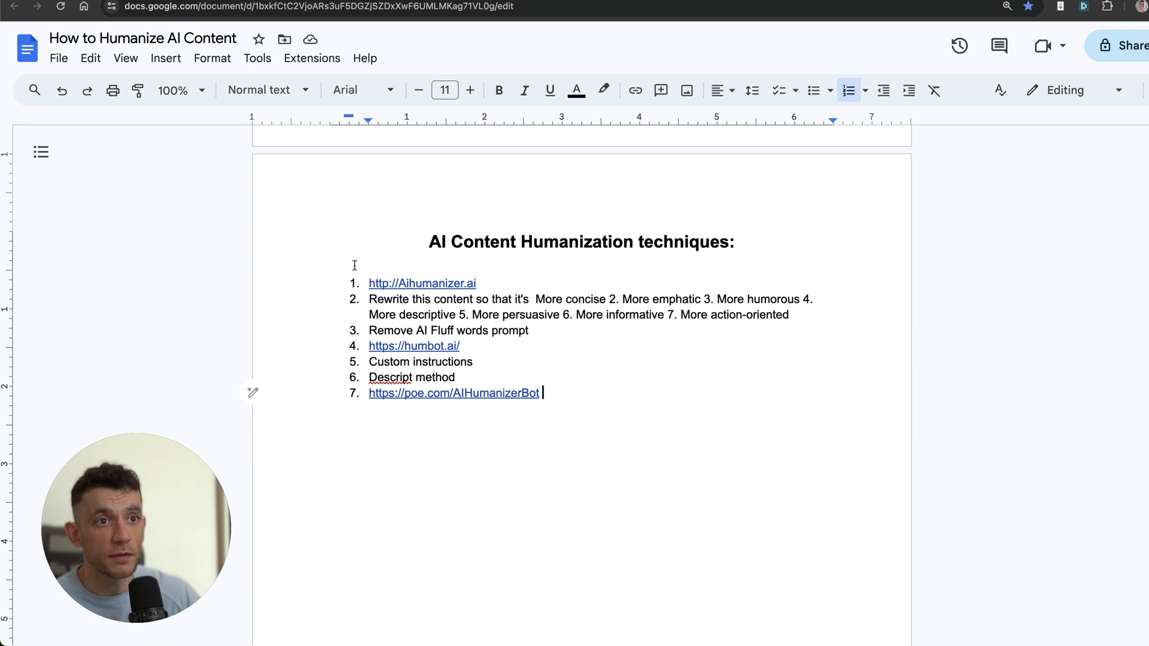
# - Capitalise Techniques in the list heading and remove the blank line below it
pyautogui.moveTo(355, 265); pyautogui.dragTo(577, 390)
pyautogui.click(449, 362)
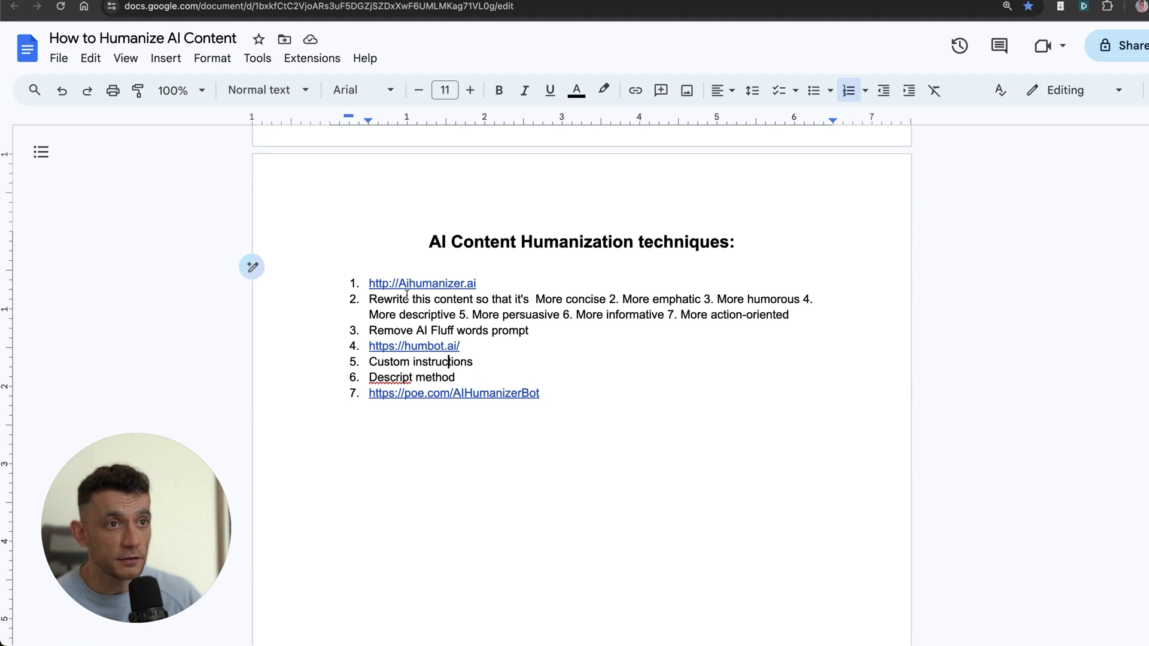
pyautogui.click(633, 243)
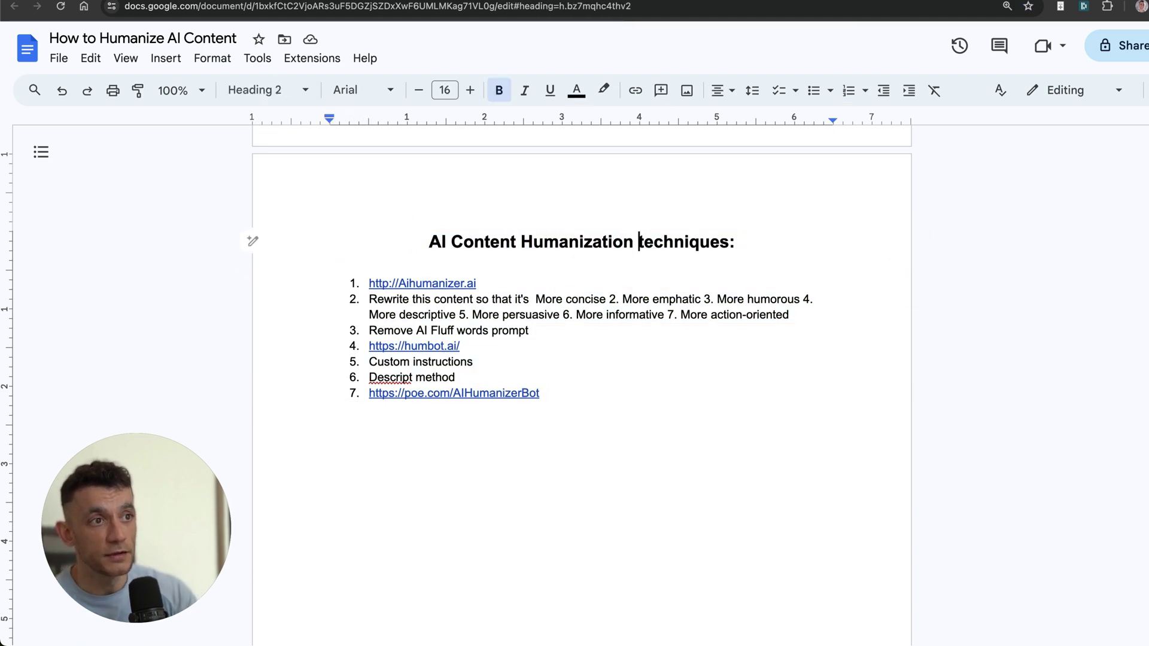
pyautogui.press('Delete')
pyautogui.write('T')
pyautogui.press('End')
pyautogui.press('Delete')
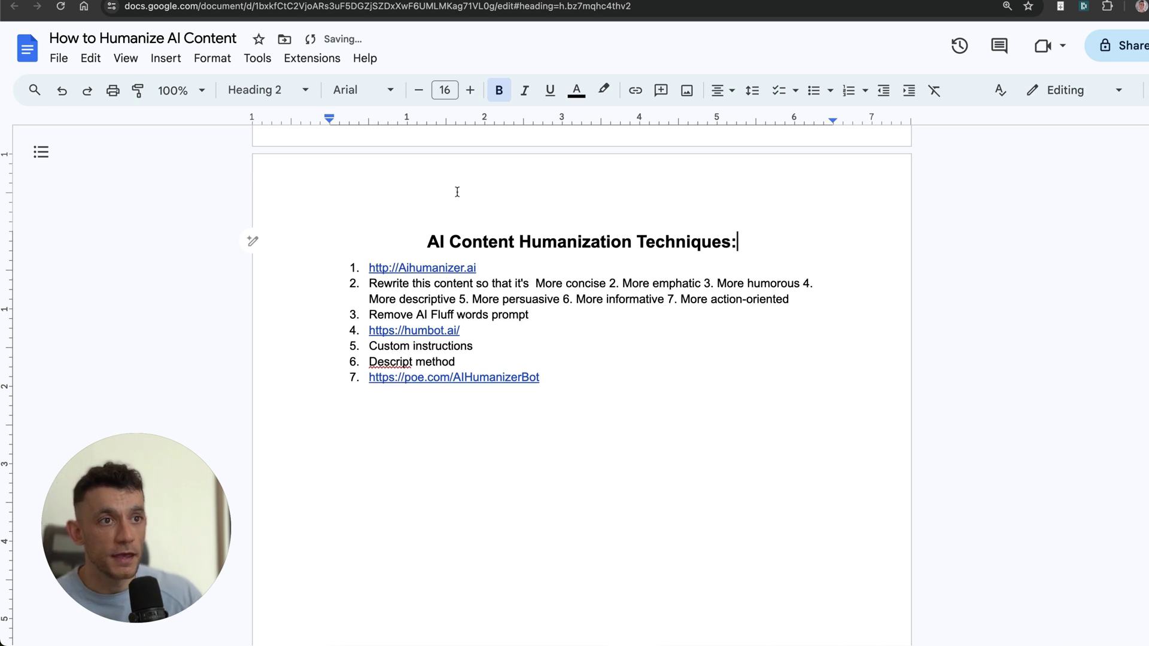
pyautogui.moveTo(457, 192); pyautogui.dragTo(918, 477)
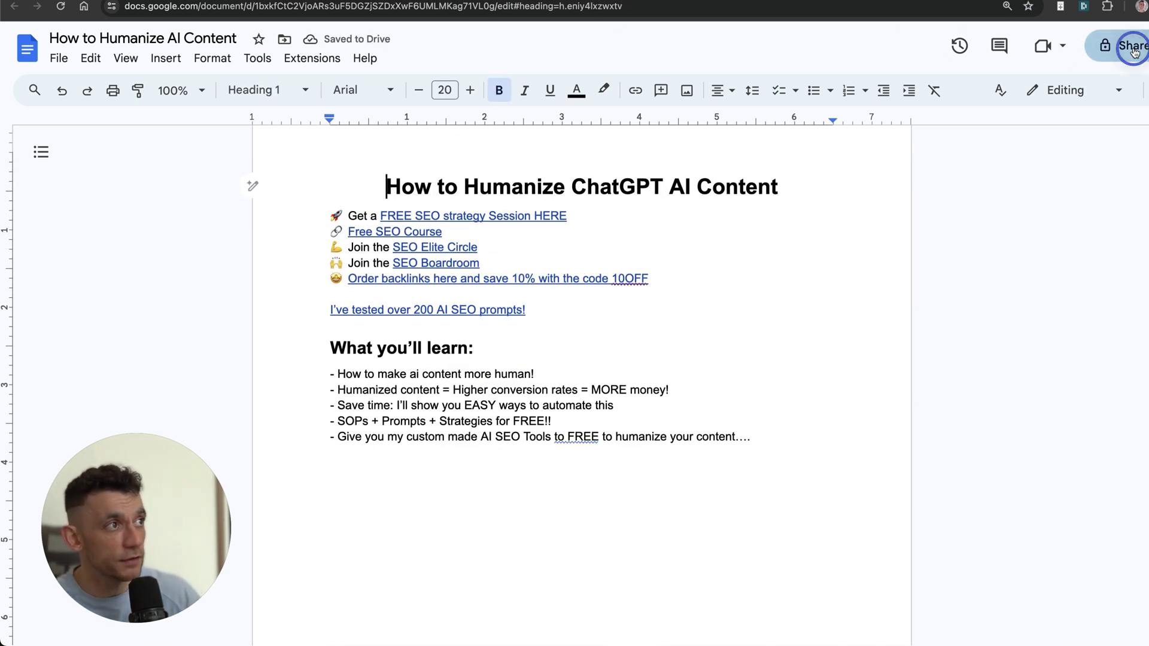
# - Share the document so anyone with the link can view, and copy the link
pyautogui.click(1084, 46)
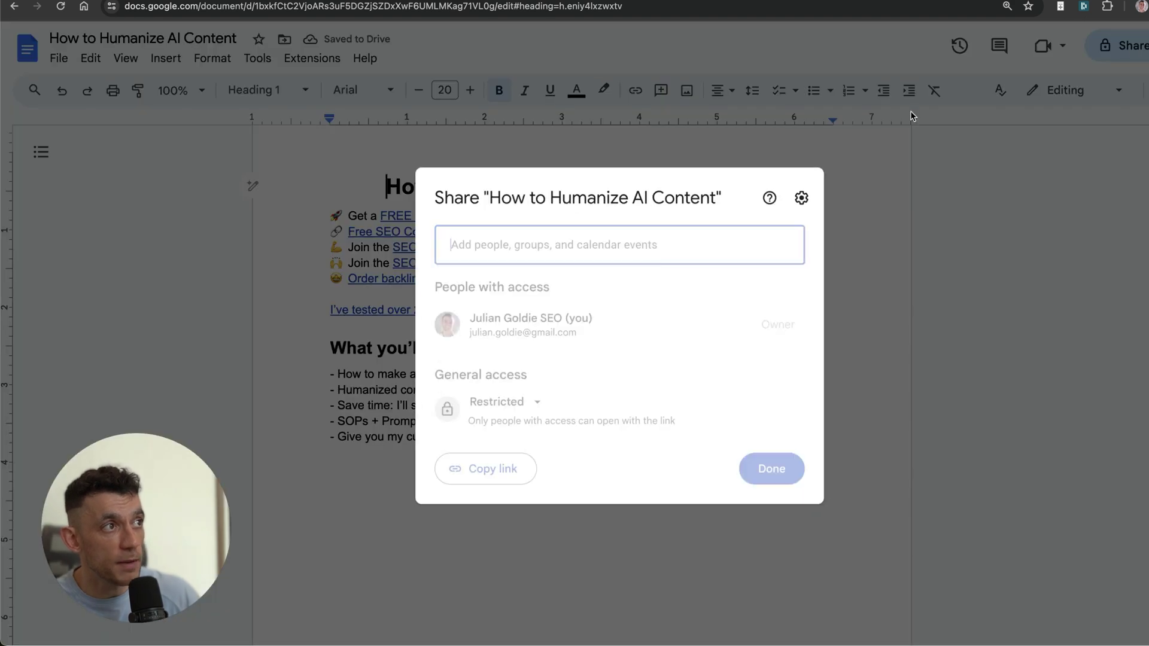
pyautogui.click(505, 404)
pyautogui.click(592, 474)
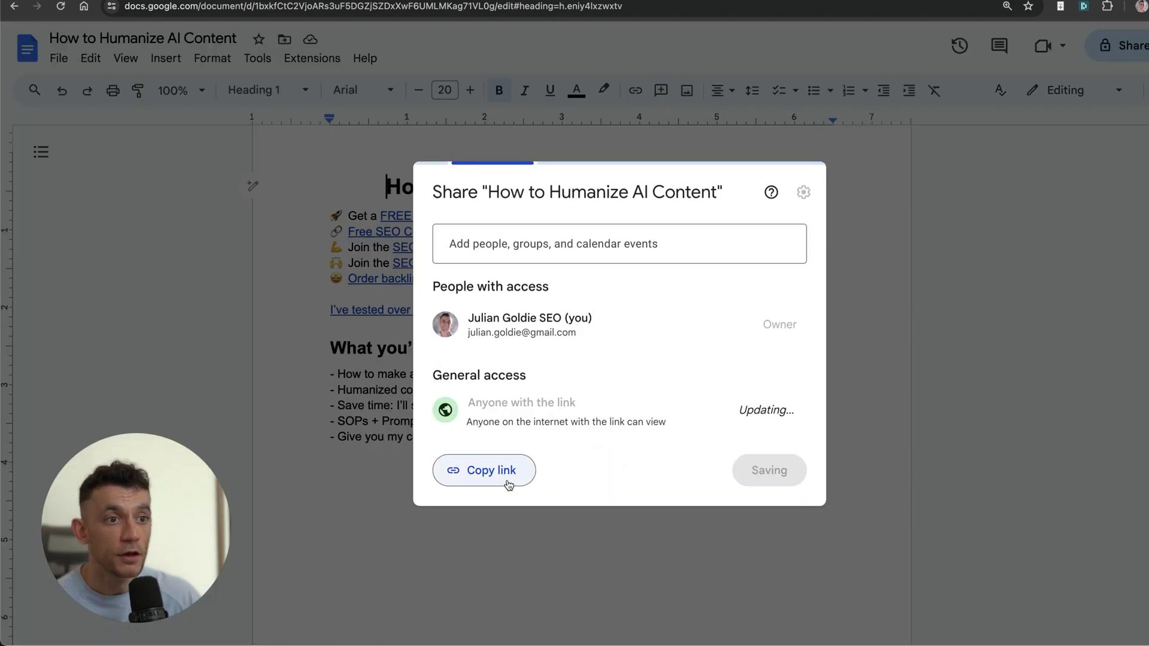
pyautogui.click(510, 482)
pyautogui.click(766, 477)
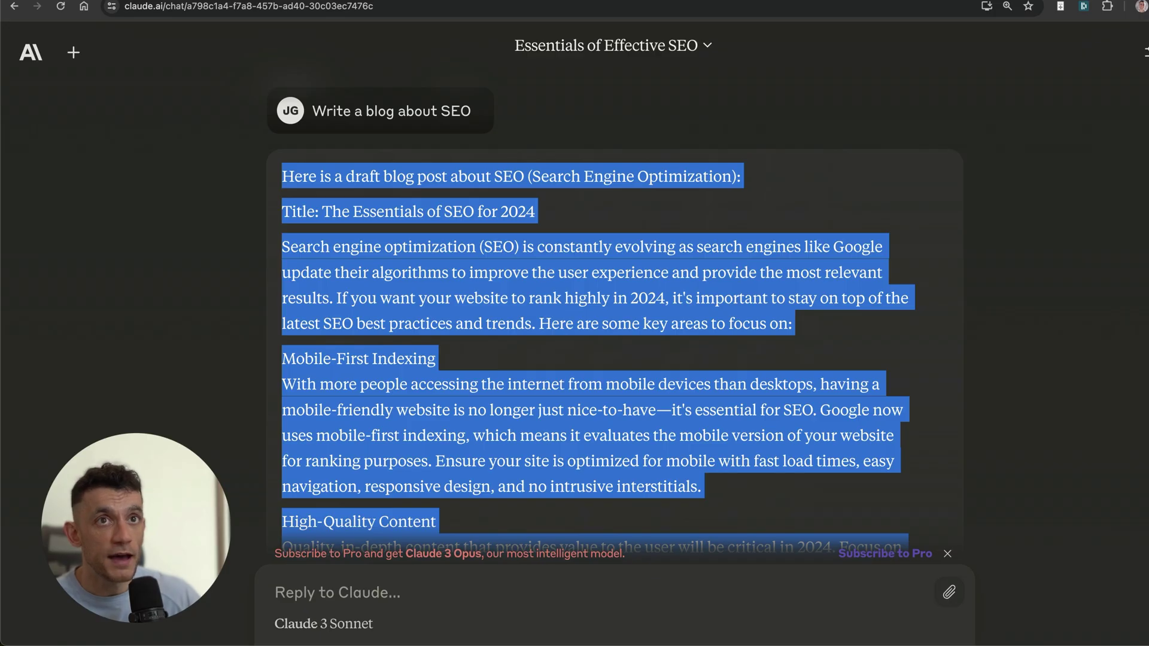
# - Show the browser's bookmarks bar with Cmd+Shift+B
pyautogui.press('super+shift+b')
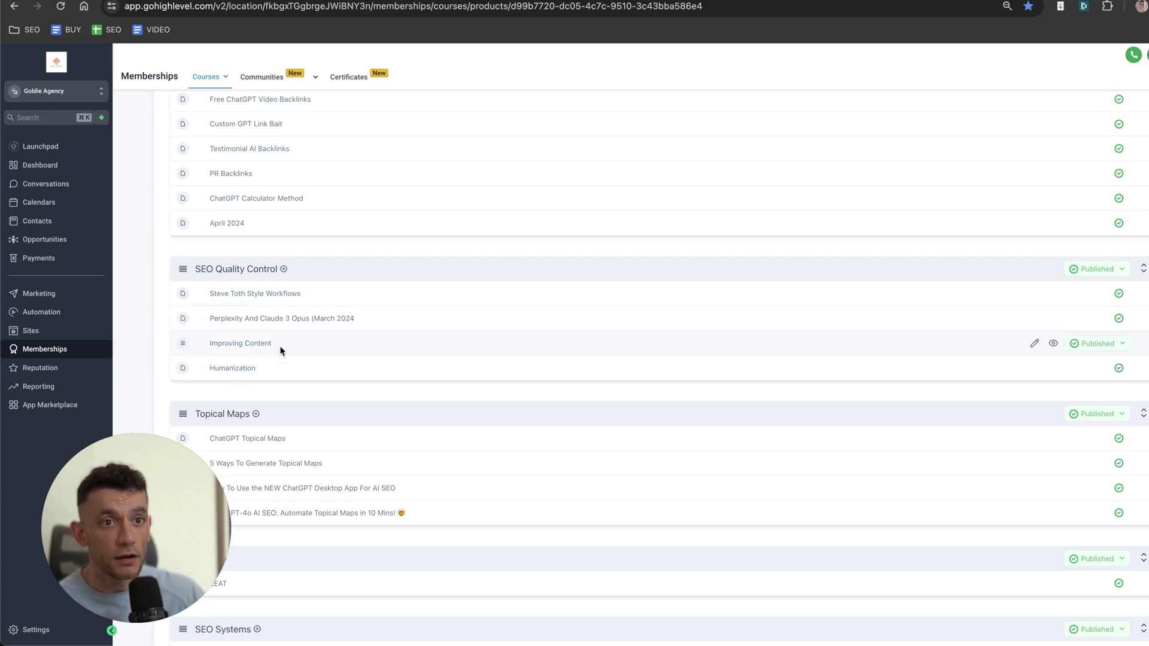
# - Add a lesson titled Humanizer AI to the SEO Quality Control section and save it
pyautogui.click(285, 270)
pyautogui.click(281, 289)
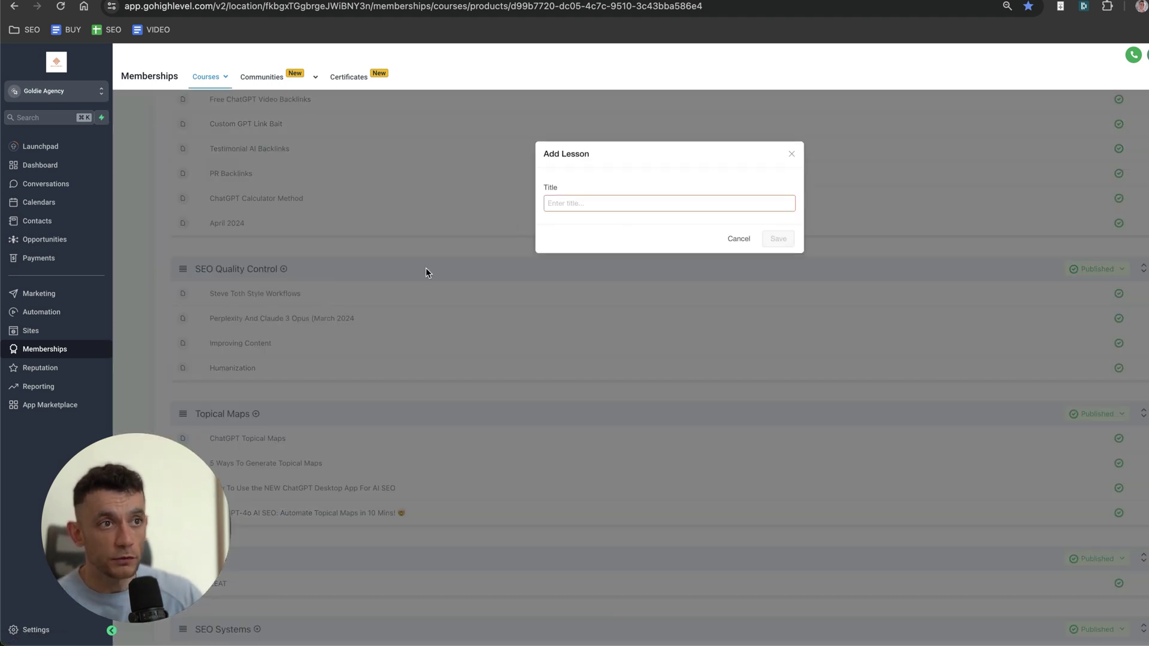
pyautogui.click(589, 209)
pyautogui.press('super+v')
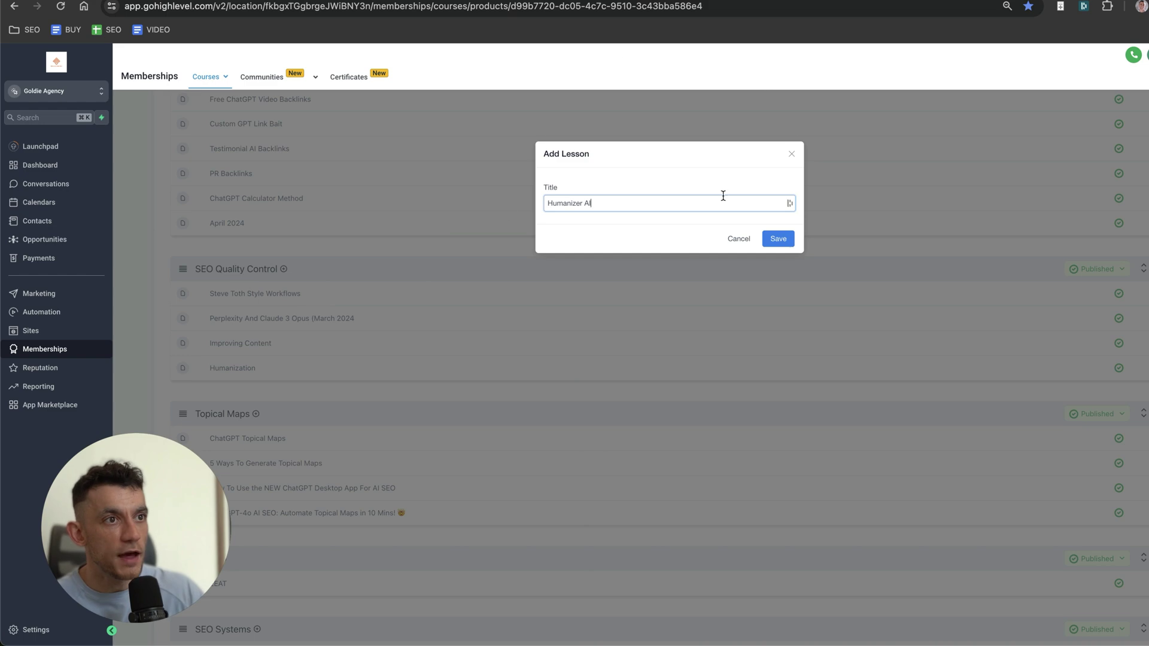
pyautogui.click(779, 239)
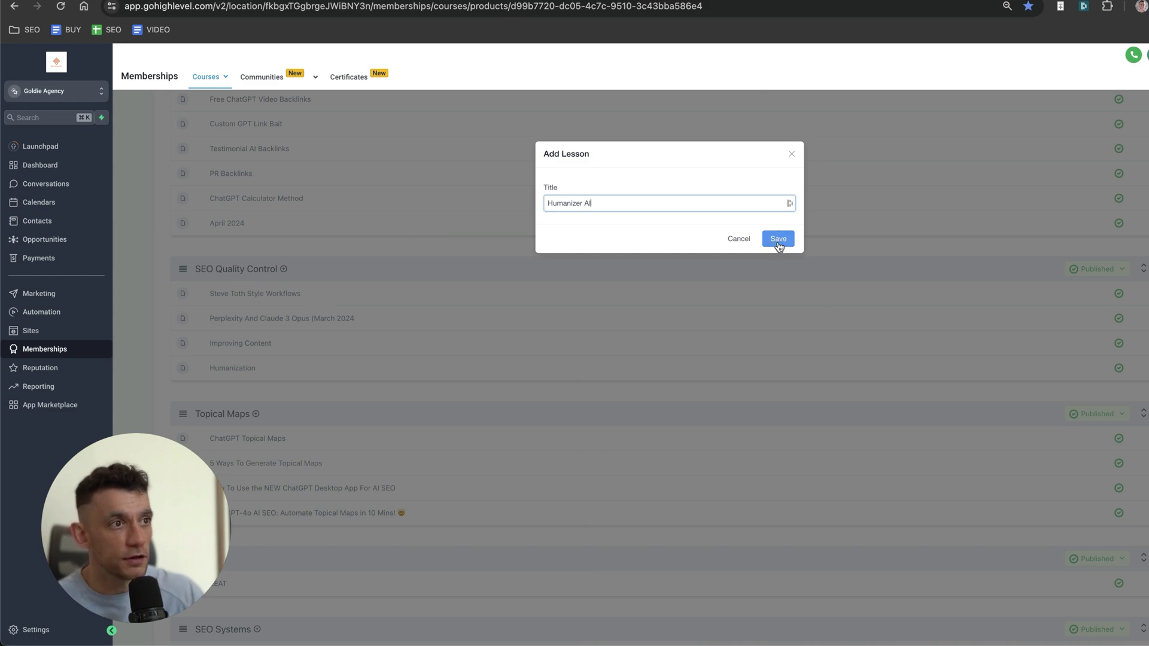
pyautogui.click(778, 240)
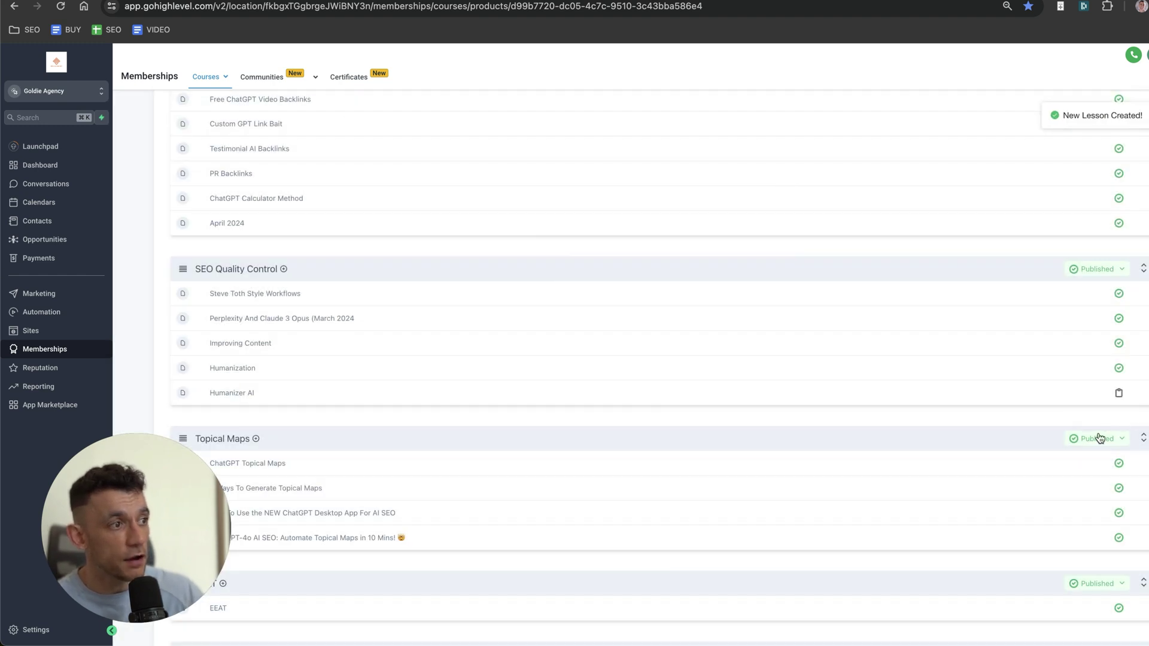
# - Set the Humanizer AI lesson to Published and open it for editing
pyautogui.click(1098, 393)
pyautogui.click(1099, 415)
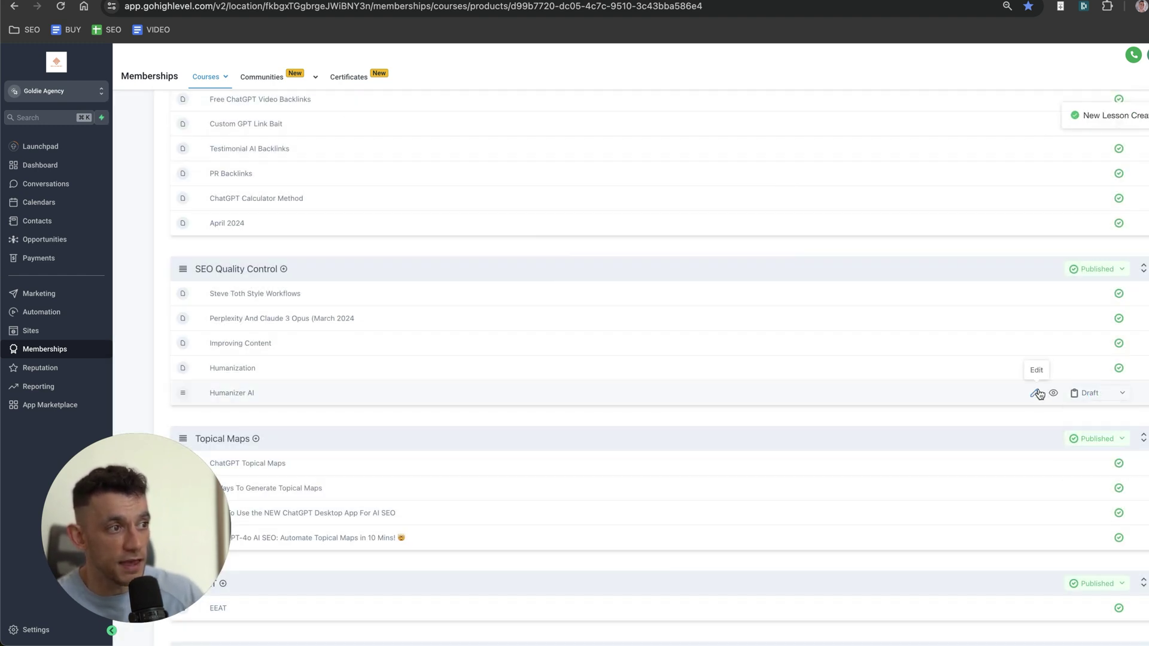
pyautogui.click(1034, 393)
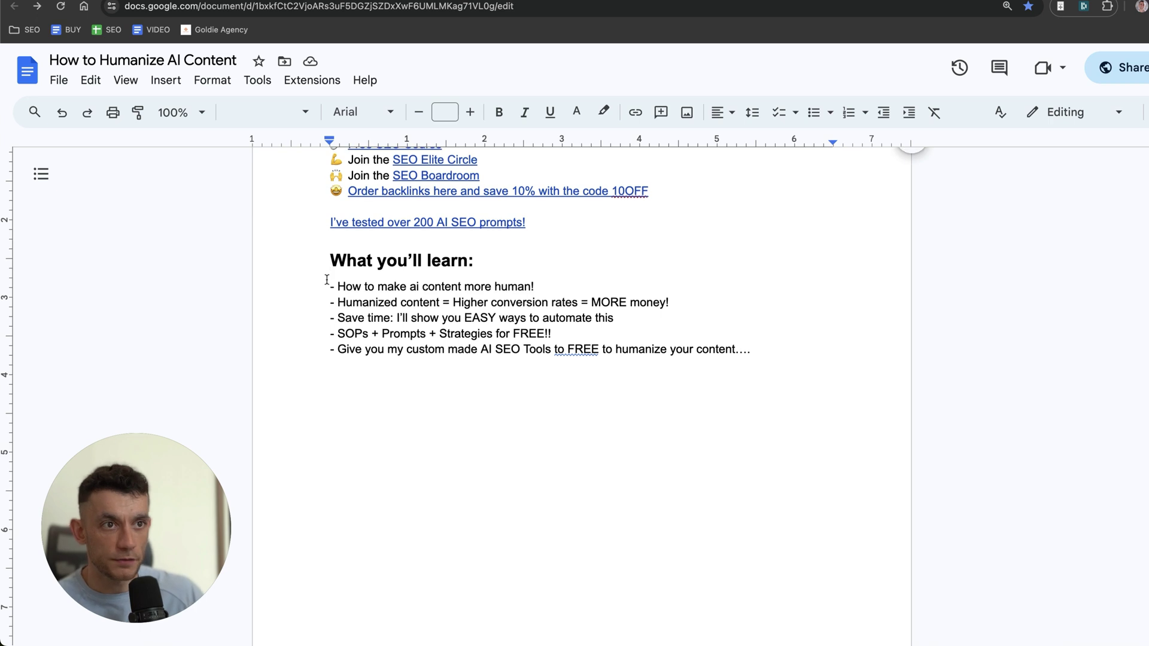
pyautogui.moveTo(326, 284); pyautogui.dragTo(759, 352)
# - Highlight the visitors-per-month headline on the strategy session page, then scroll to the six benefits
pyautogui.click(760, 349)
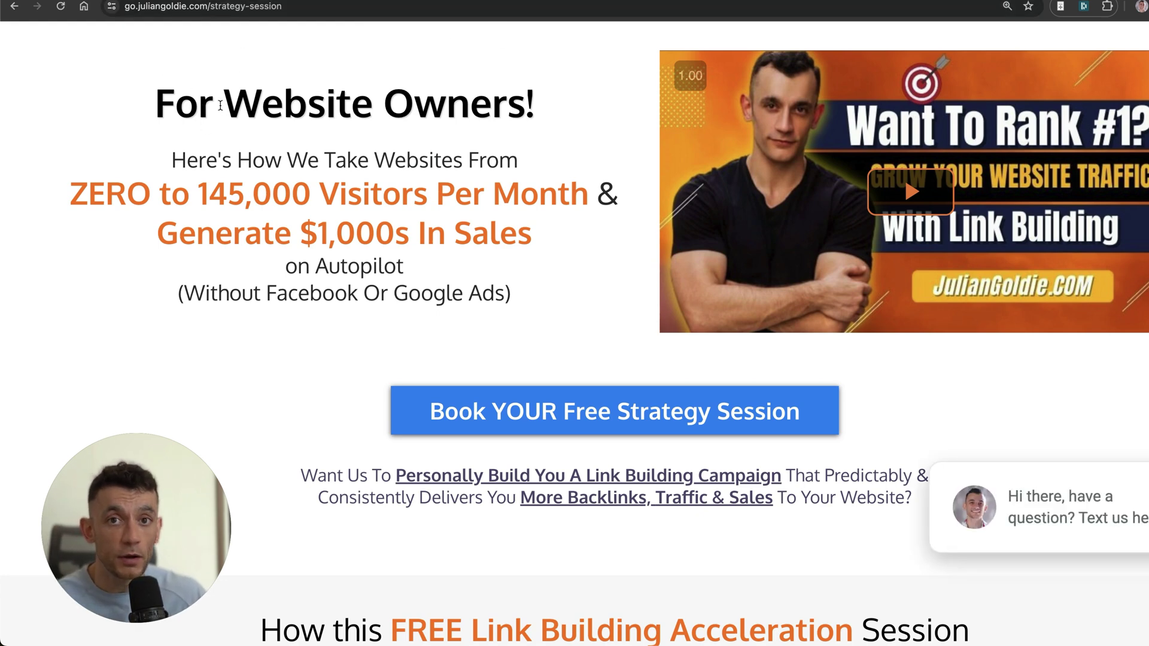
pyautogui.click(166, 153)
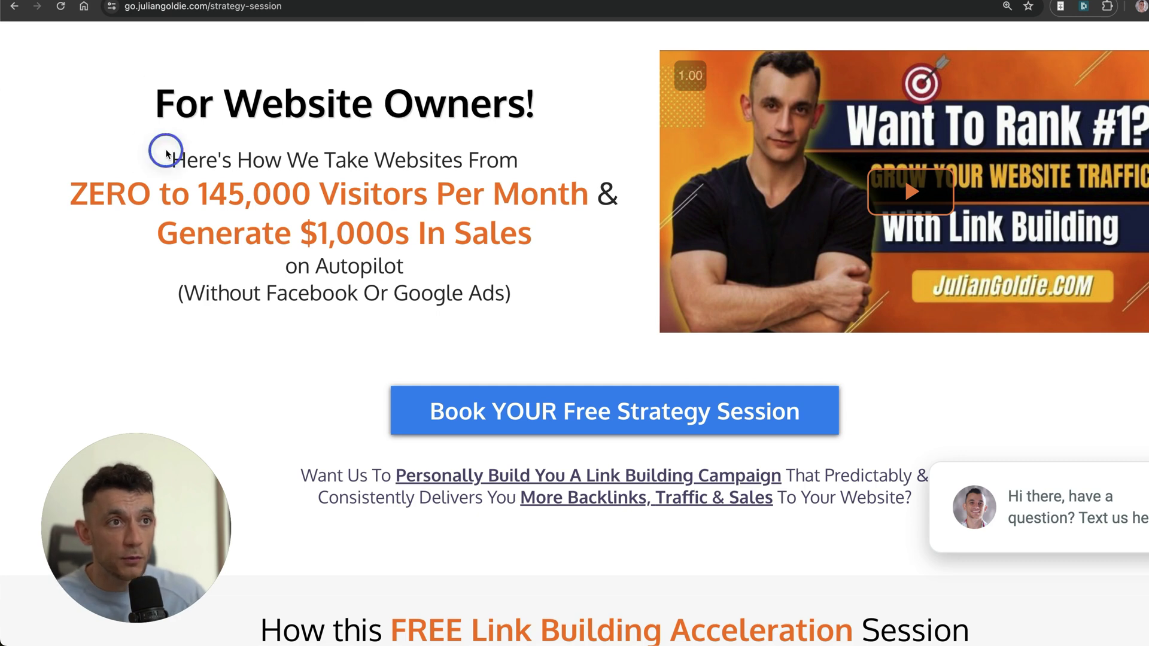
pyautogui.moveTo(166, 153); pyautogui.dragTo(540, 237)
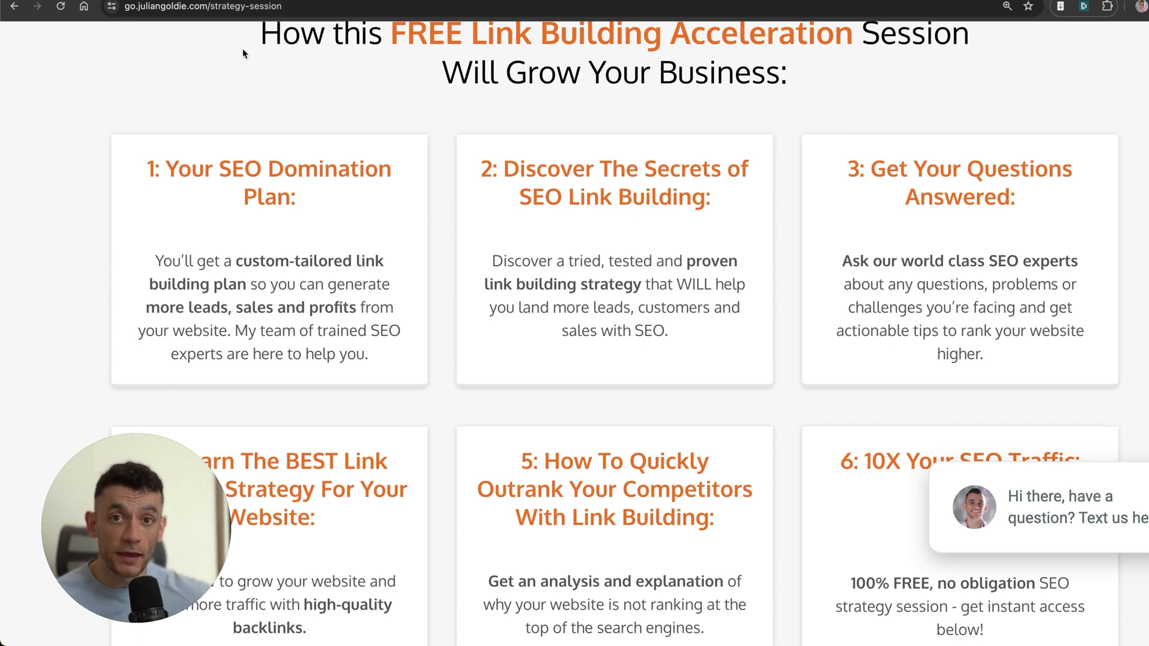
pyautogui.scroll(-2, 1080, 104)
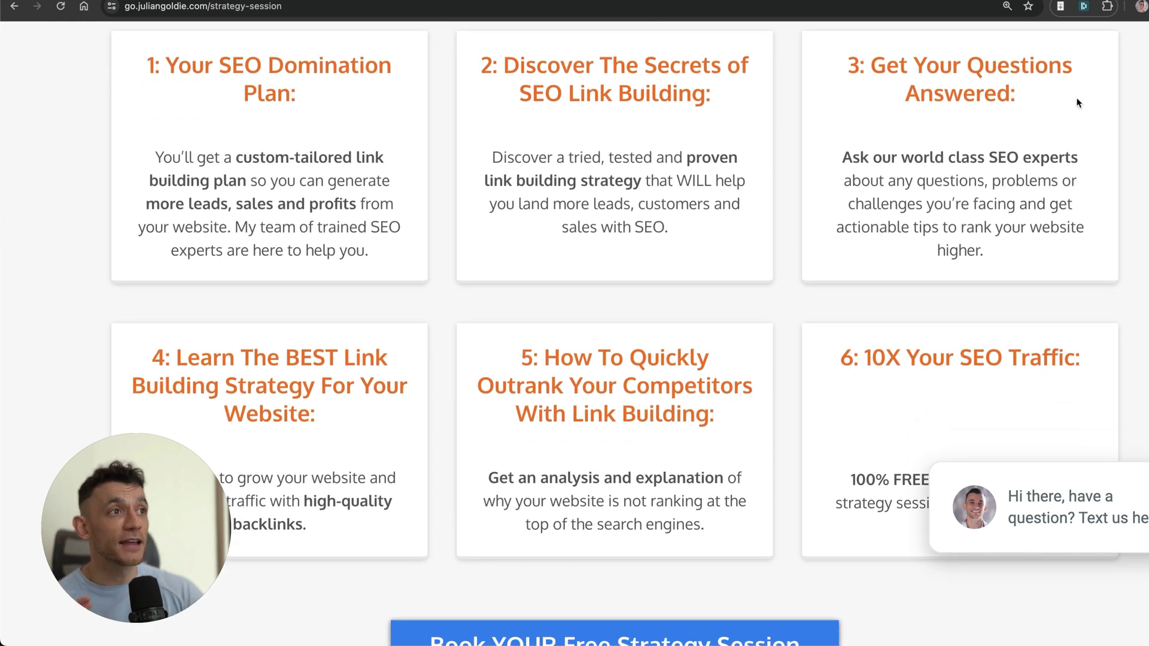